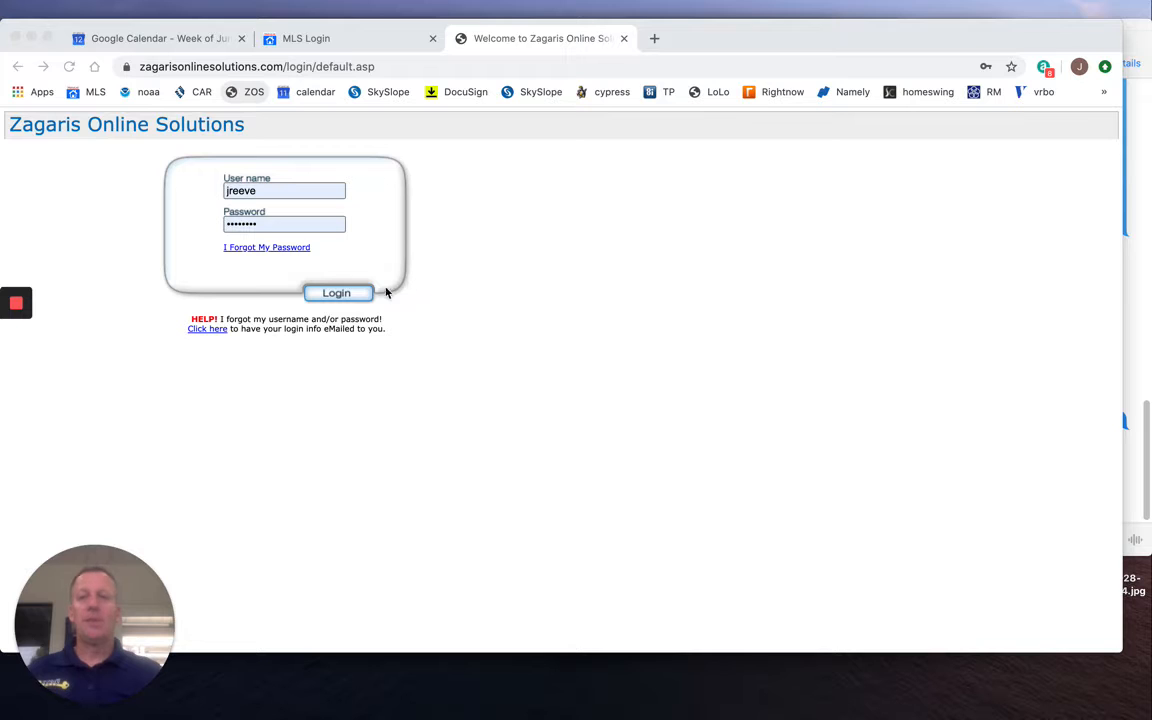
Log in with the prefilled credentials and open the Client Presentation Creator under Client Management.
{"action": "left_click", "coordinate": [342, 298]}
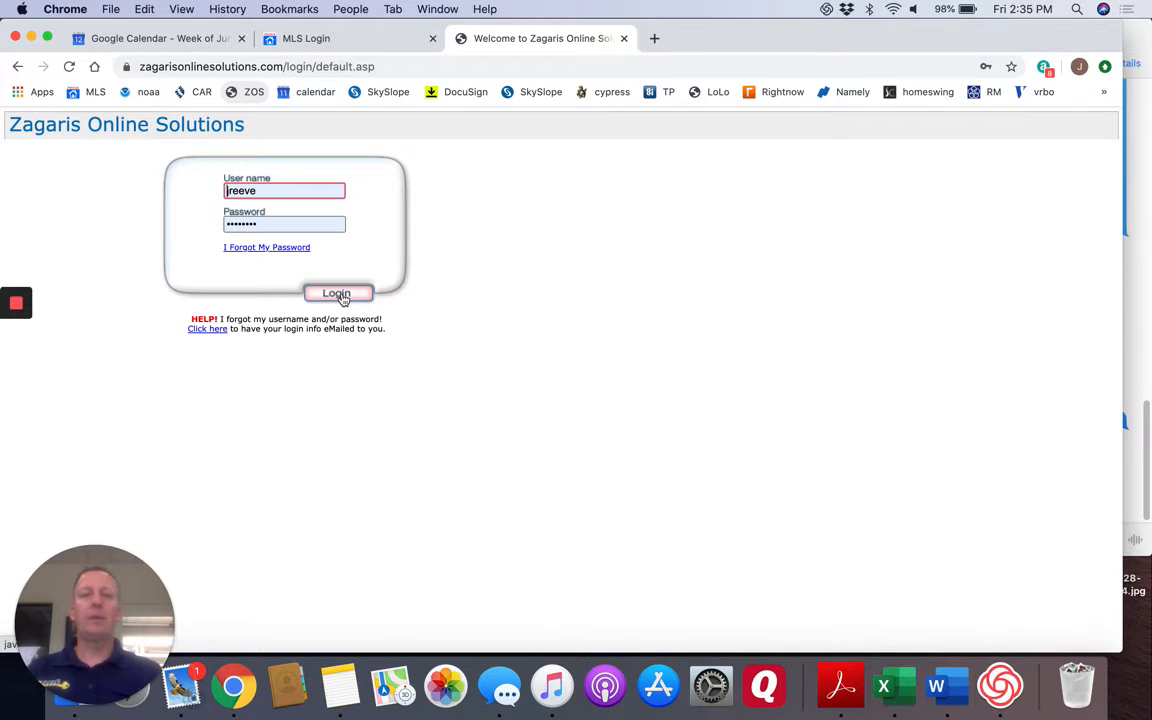
{"action": "left_click", "coordinate": [337, 294]}
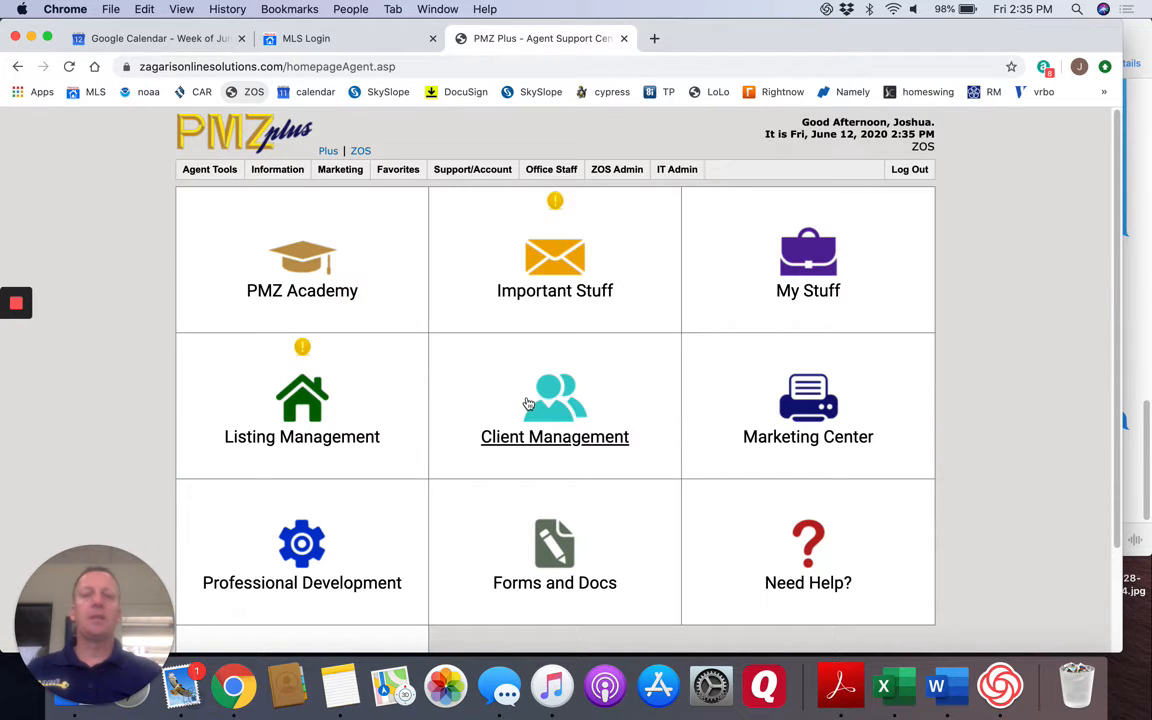
{"action": "left_click", "coordinate": [560, 443]}
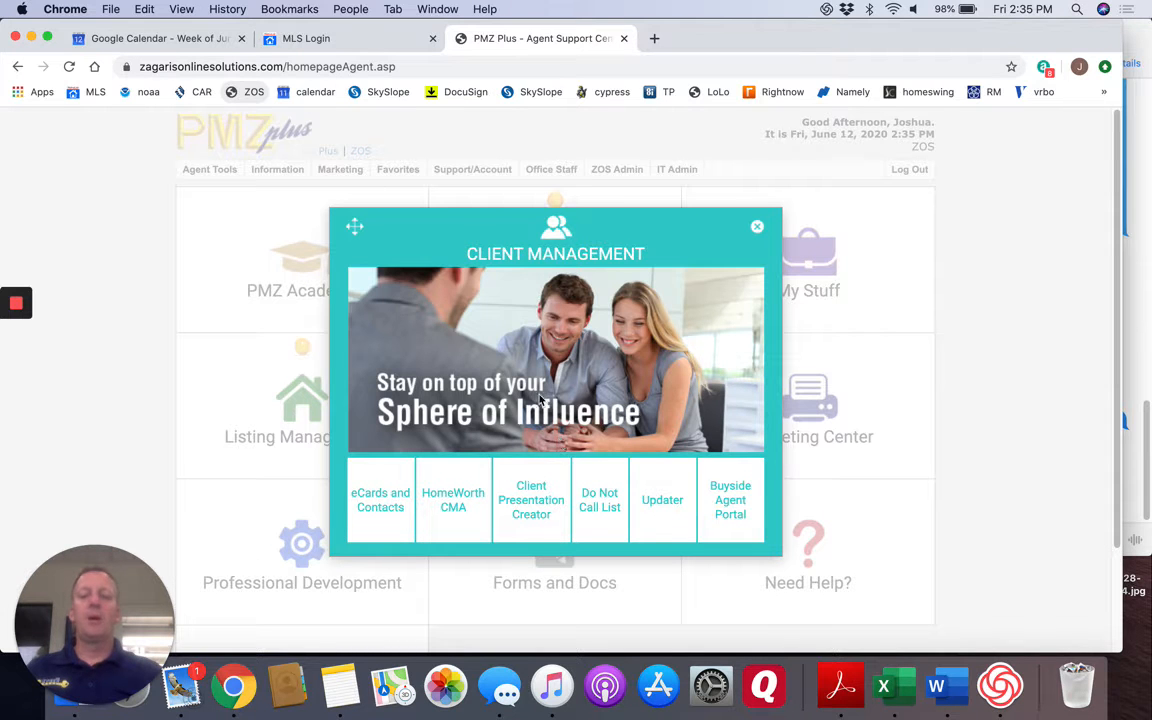
{"action": "left_click", "coordinate": [531, 507]}
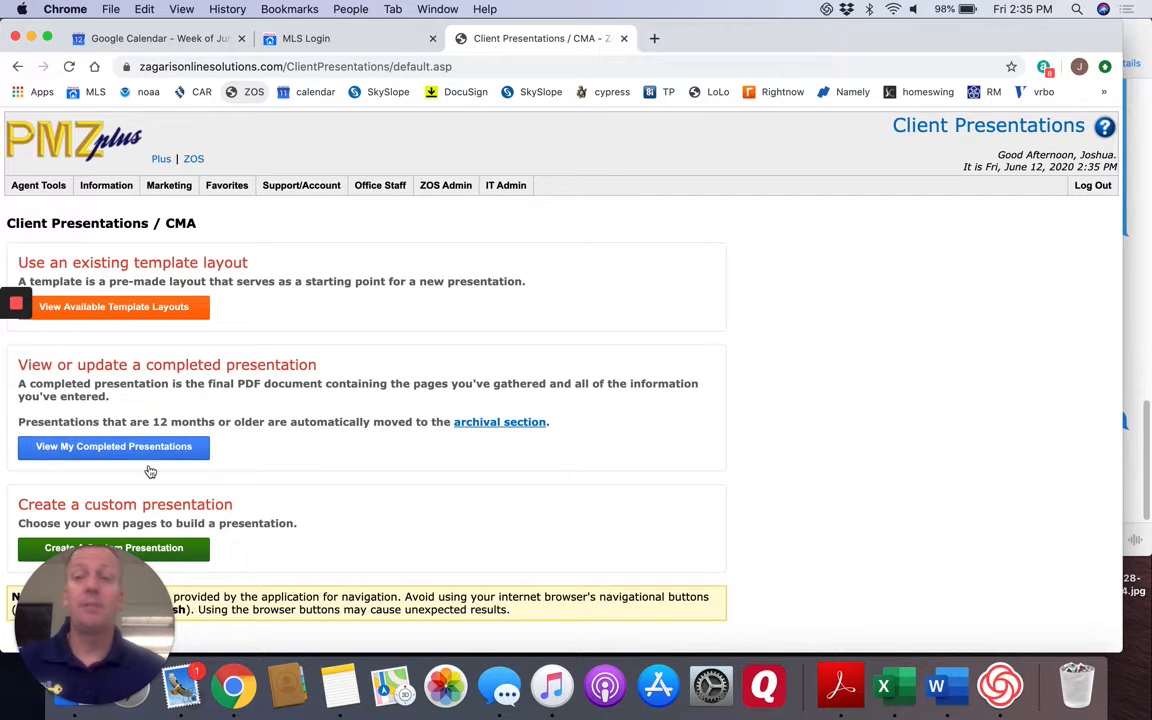
Browse the available template layouts and start a presentation from the pre-made Quick CMA template.
{"action": "left_click", "coordinate": [127, 310]}
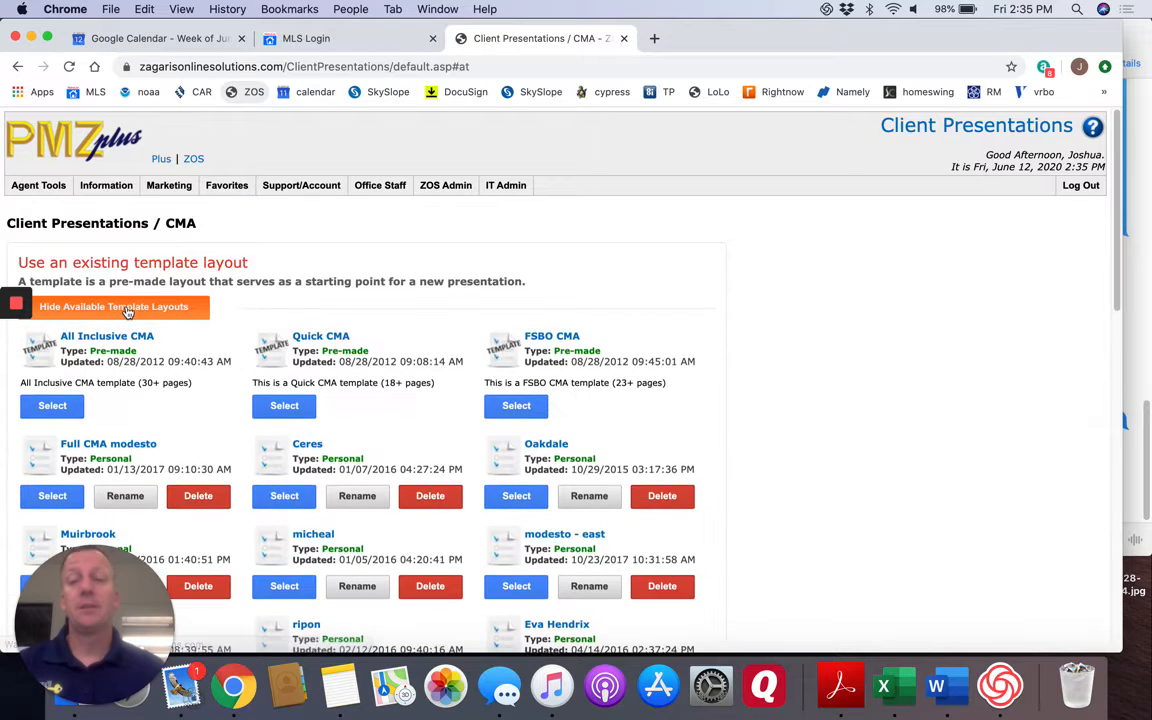
{"action": "scroll", "coordinate": [440, 510], "scroll_direction": "down", "scroll_amount": 5}
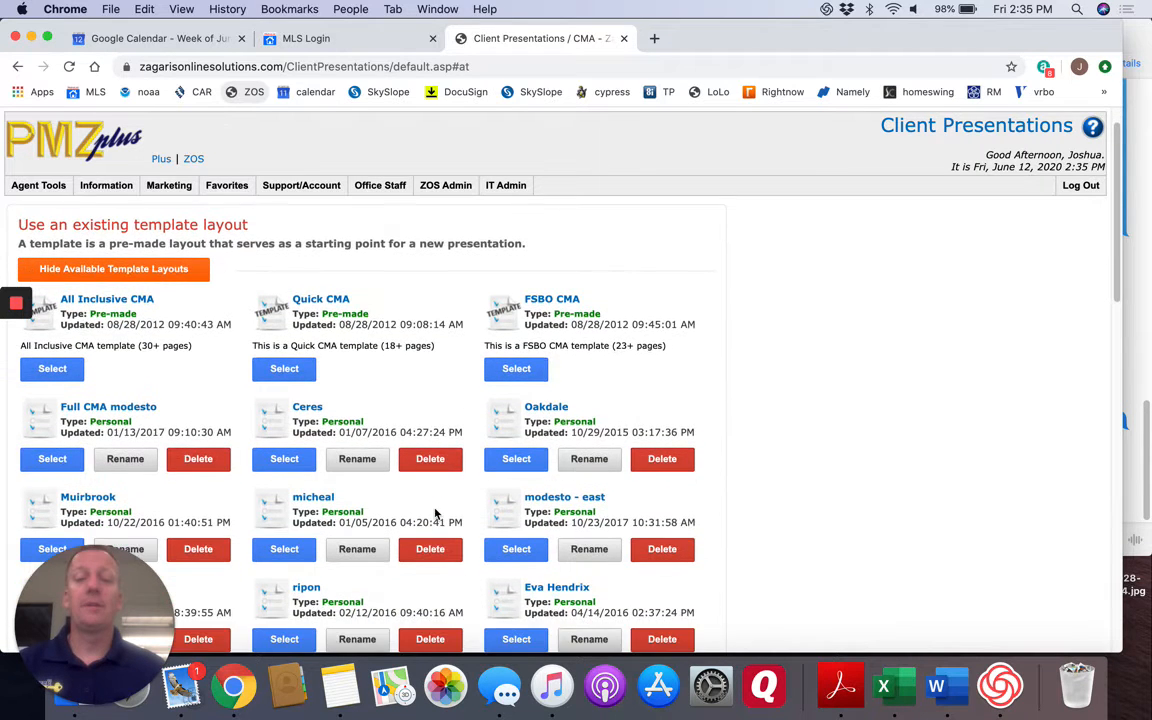
{"action": "scroll", "coordinate": [431, 512], "scroll_direction": "down", "scroll_amount": 4}
{"action": "scroll", "coordinate": [427, 516], "scroll_direction": "down", "scroll_amount": 10}
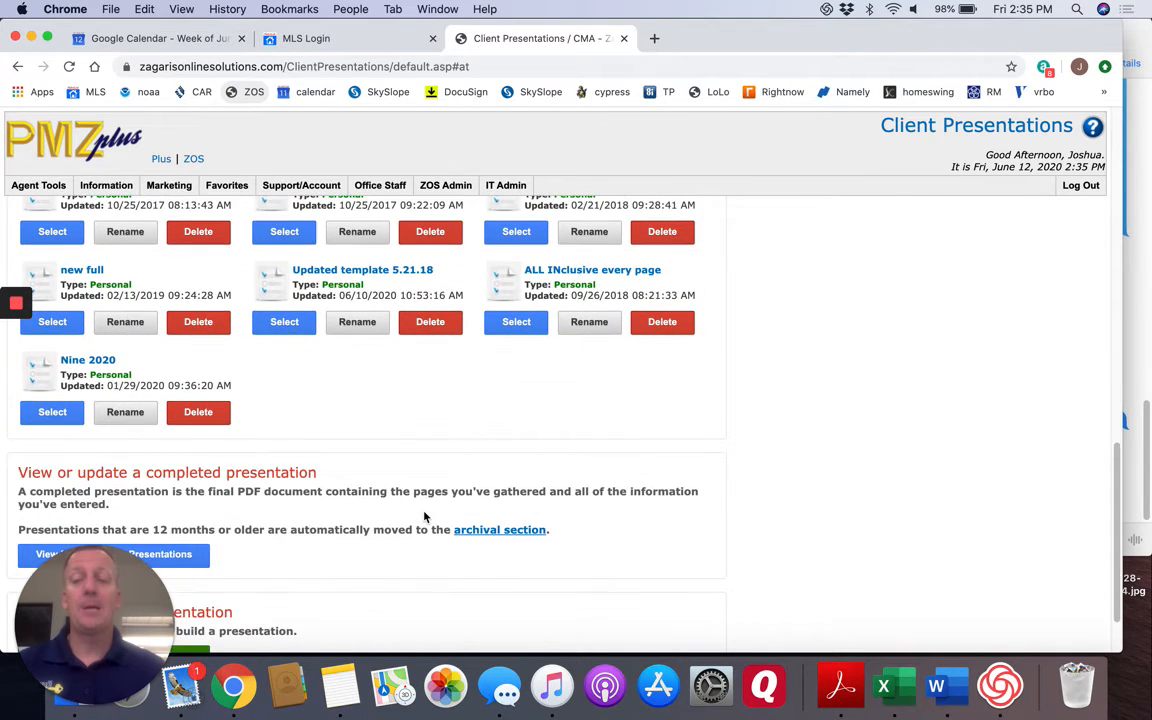
{"action": "scroll", "coordinate": [424, 517], "scroll_direction": "up", "scroll_amount": 20}
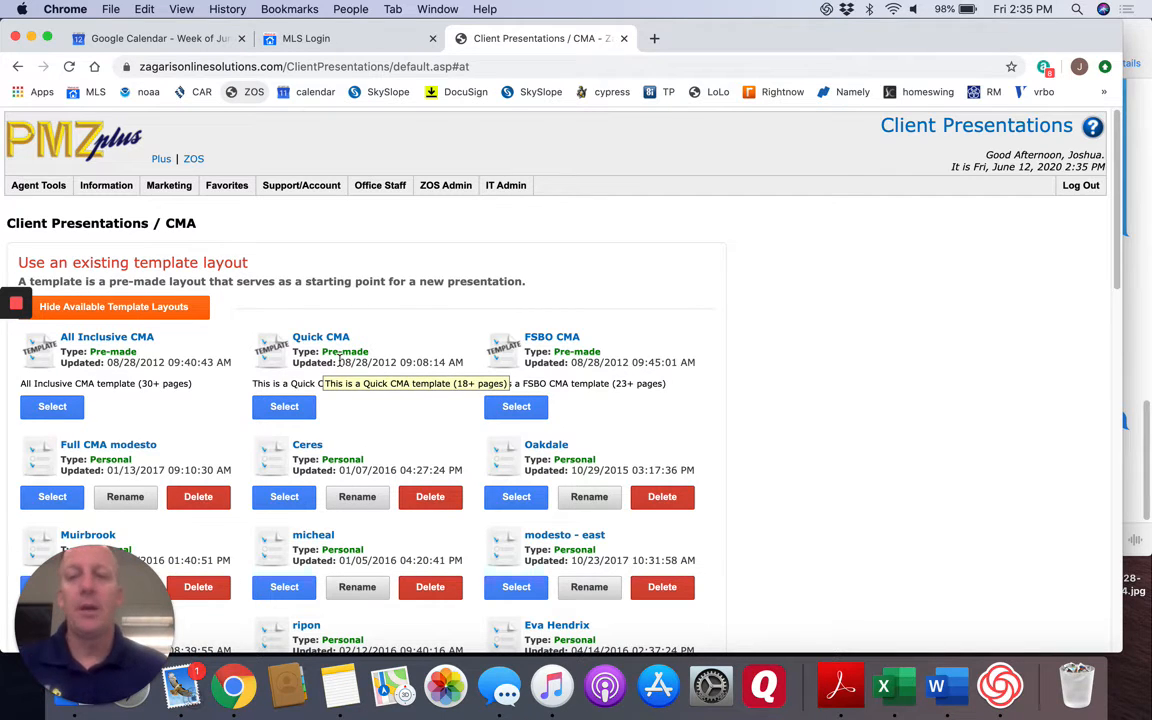
{"action": "left_click", "coordinate": [285, 407]}
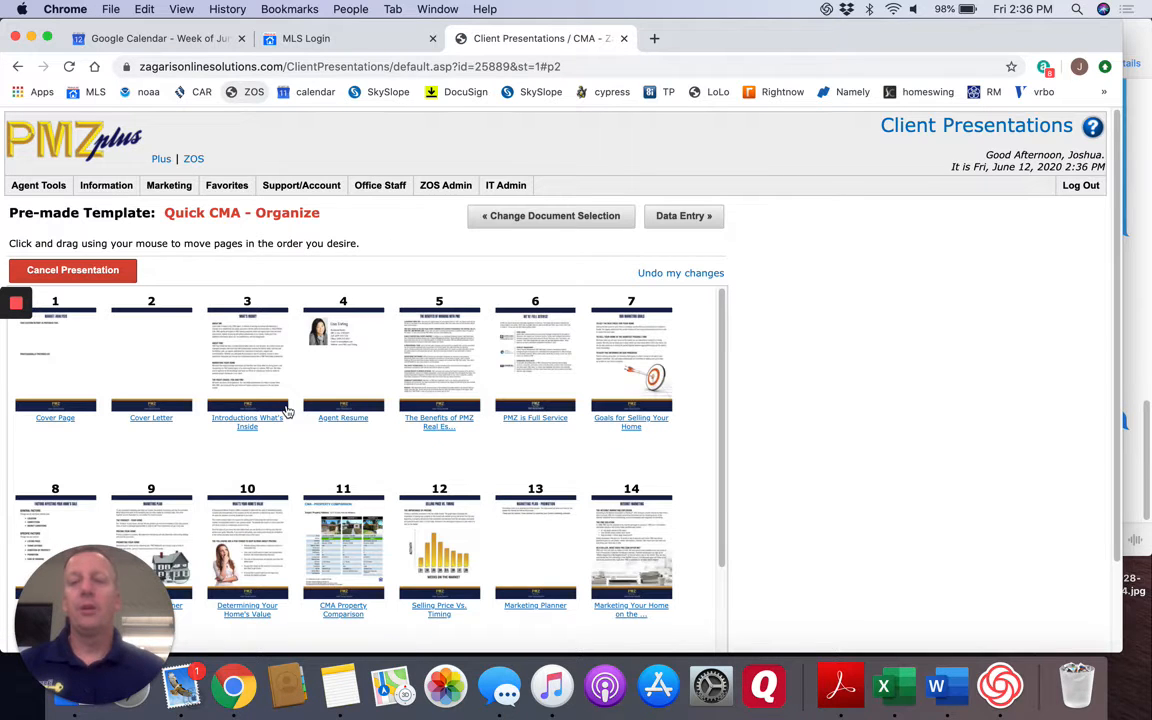
Review the Quick CMA template's page order and return to its document selection.
{"action": "scroll", "coordinate": [436, 502], "scroll_direction": "down", "scroll_amount": 4}
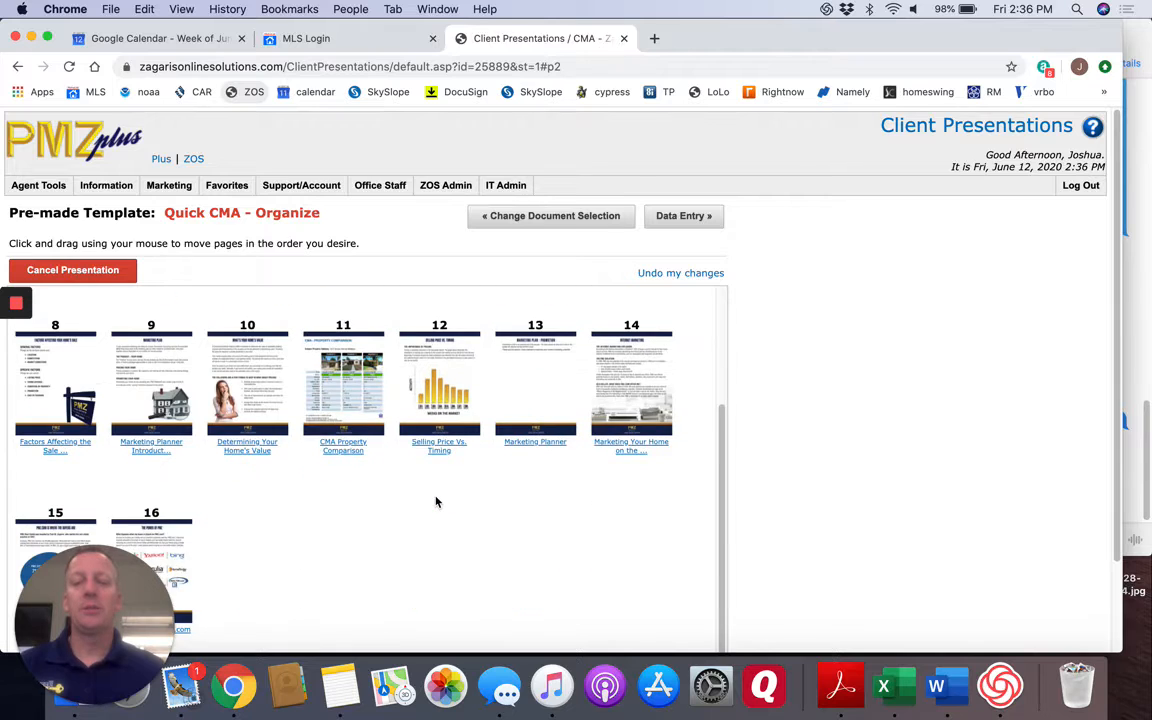
{"action": "scroll", "coordinate": [436, 502], "scroll_direction": "down", "scroll_amount": 2}
{"action": "scroll", "coordinate": [436, 502], "scroll_direction": "up", "scroll_amount": 3}
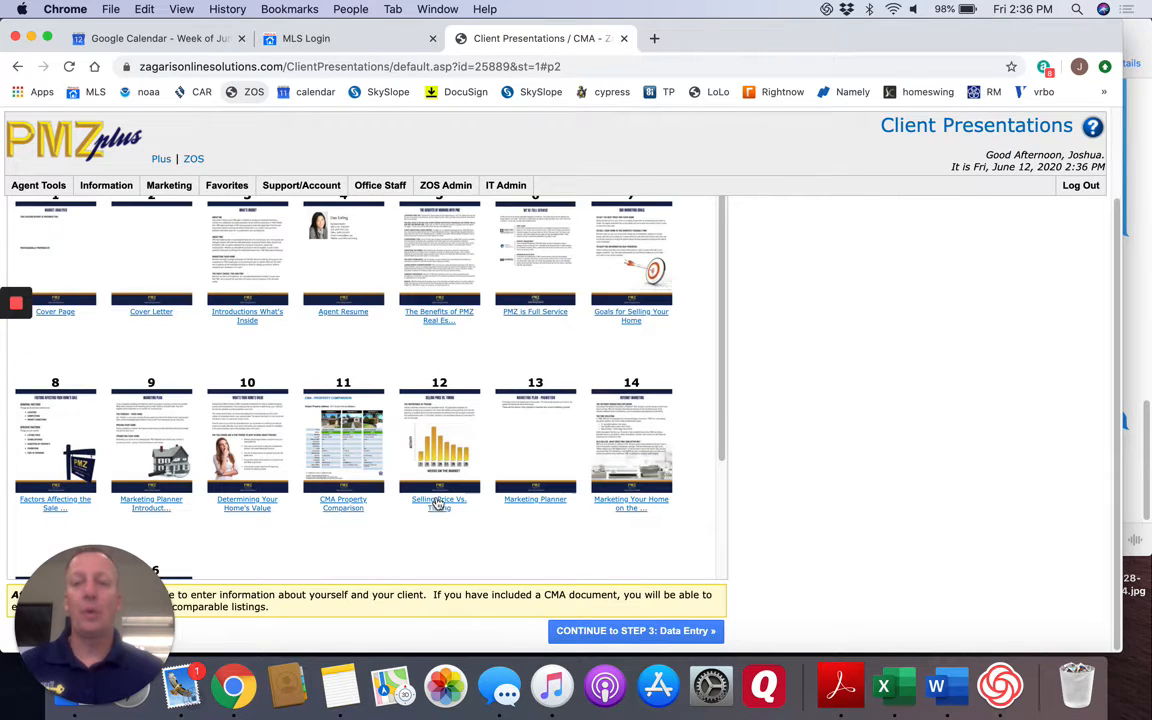
{"action": "scroll", "coordinate": [415, 440], "scroll_direction": "up", "scroll_amount": 2}
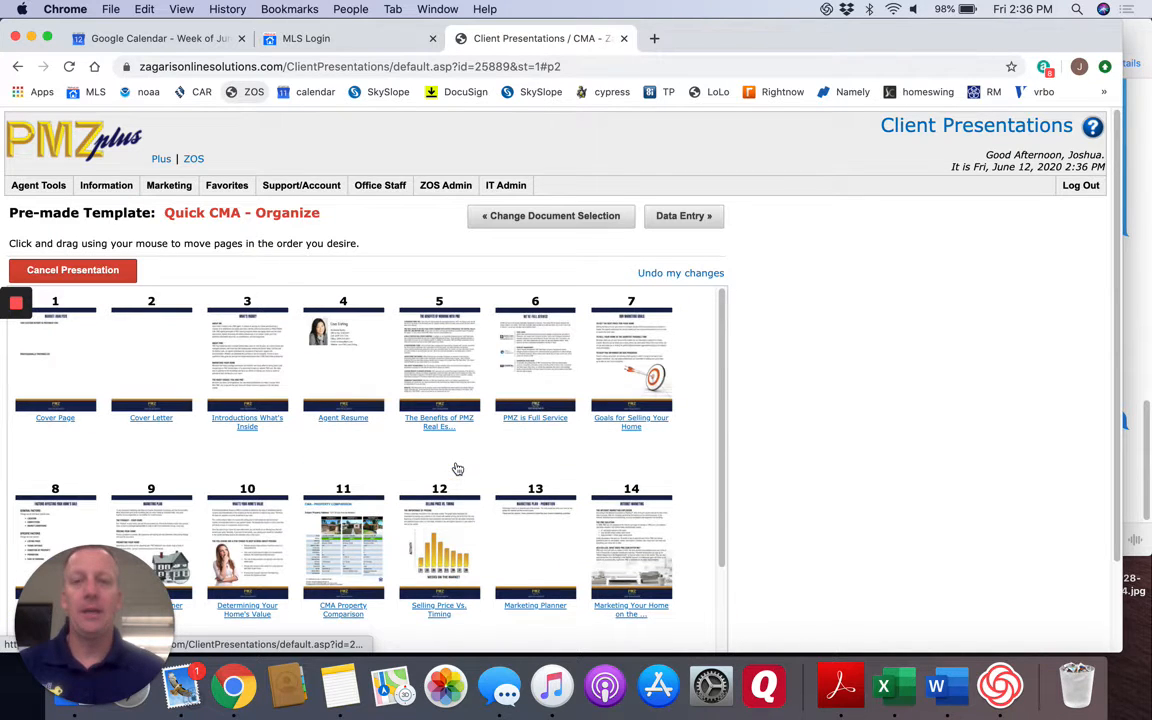
{"action": "left_click", "coordinate": [541, 218]}
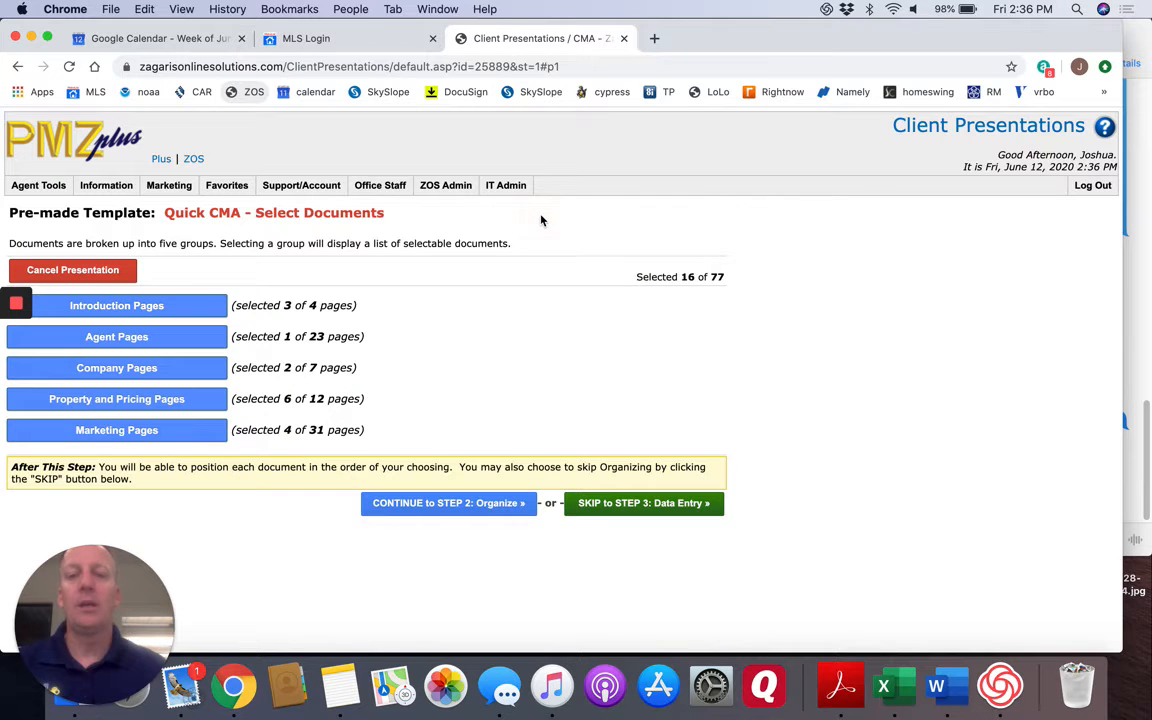
In the Introduction Pages, remove the Cover Letter, add the Front Cover, and save the selection.
{"action": "left_click", "coordinate": [143, 307]}
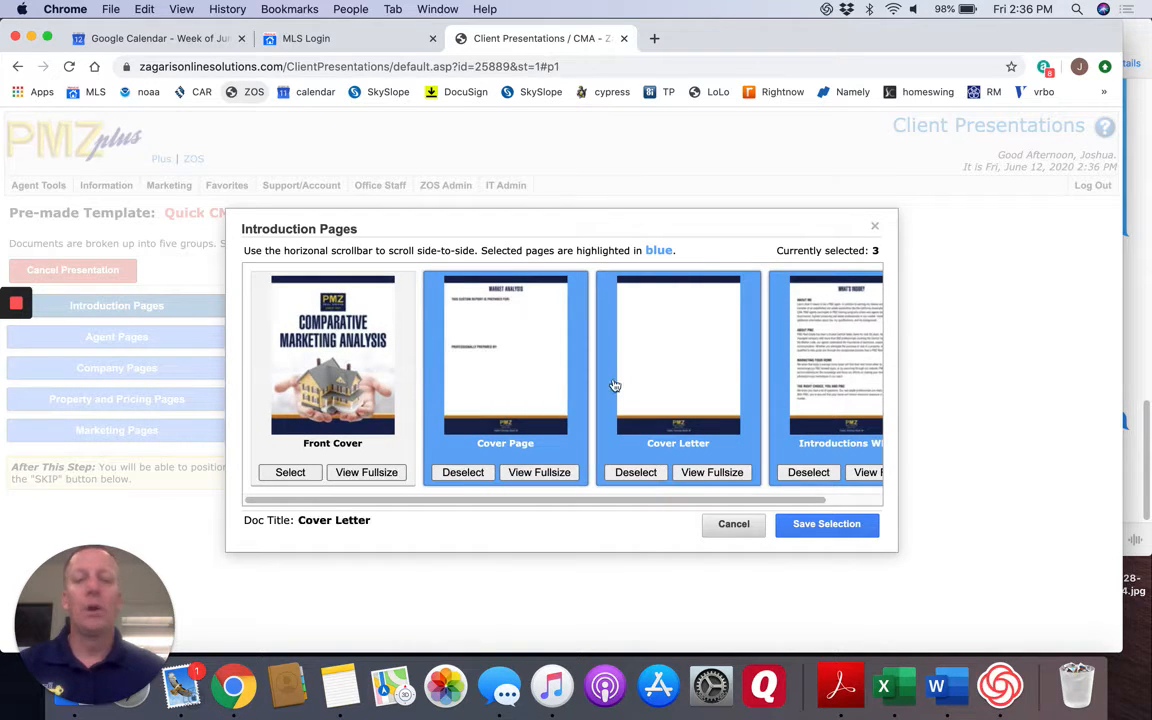
{"action": "left_click", "coordinate": [648, 476]}
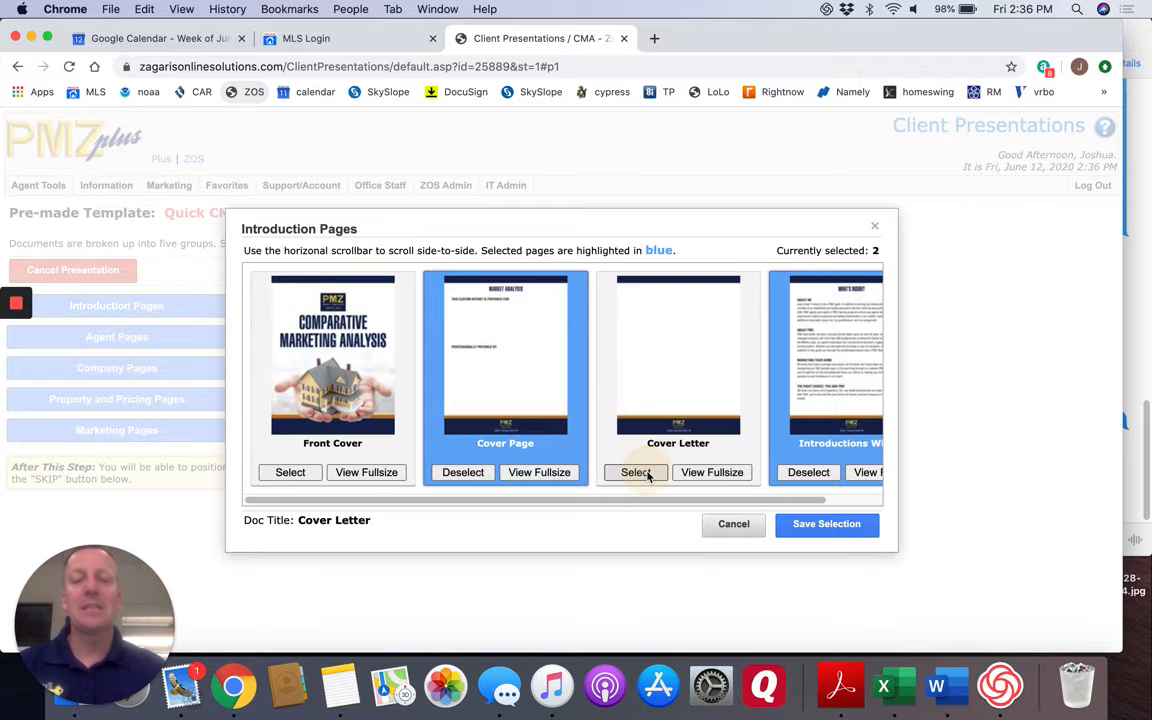
{"action": "left_click", "coordinate": [291, 474]}
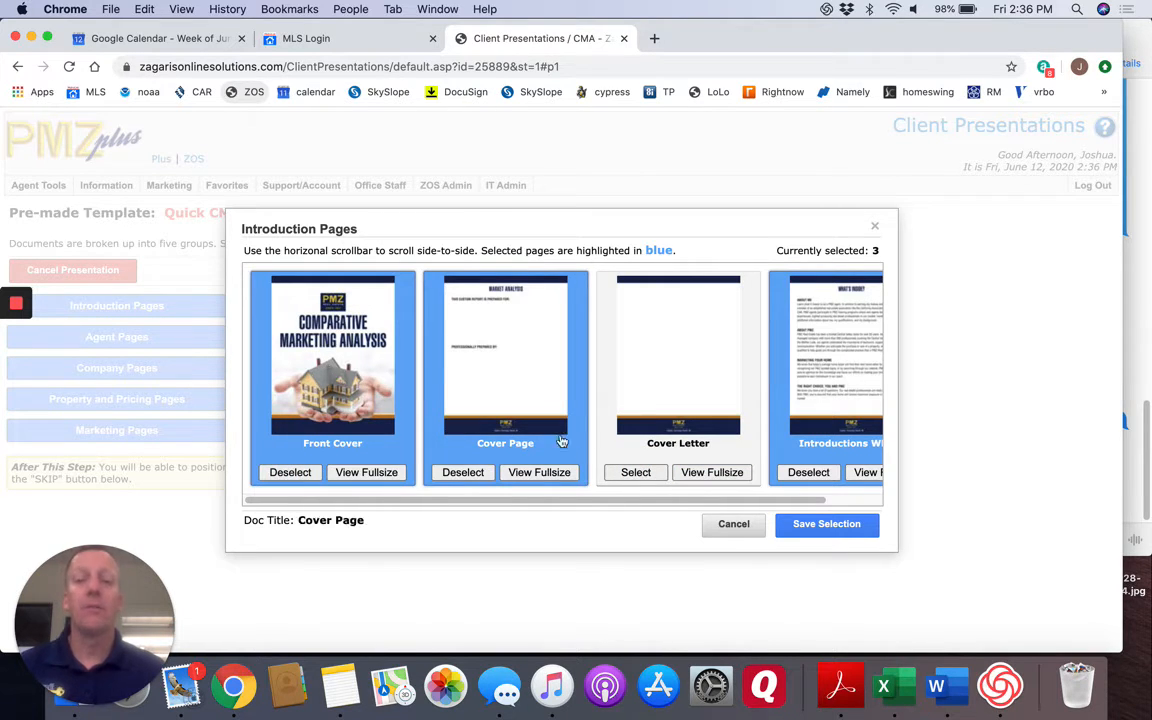
{"action": "left_click", "coordinate": [813, 528]}
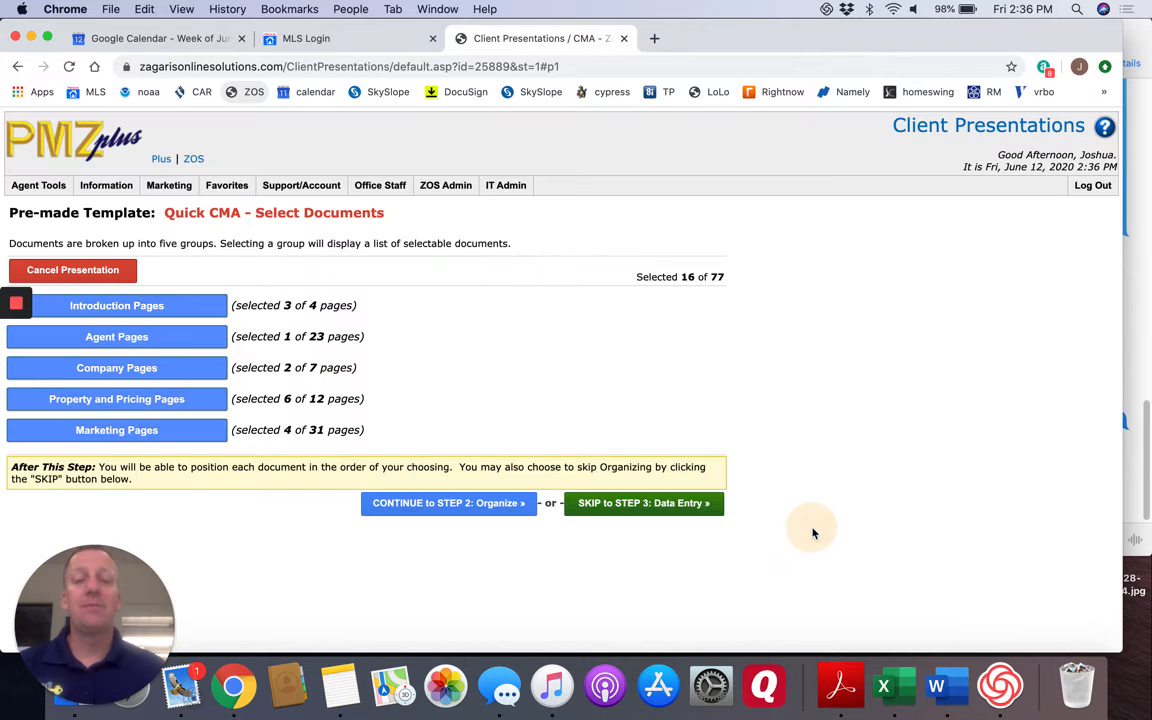
Add the 2019 Top Producers Award page to the Agent Pages and save the selection.
{"action": "left_click", "coordinate": [141, 337]}
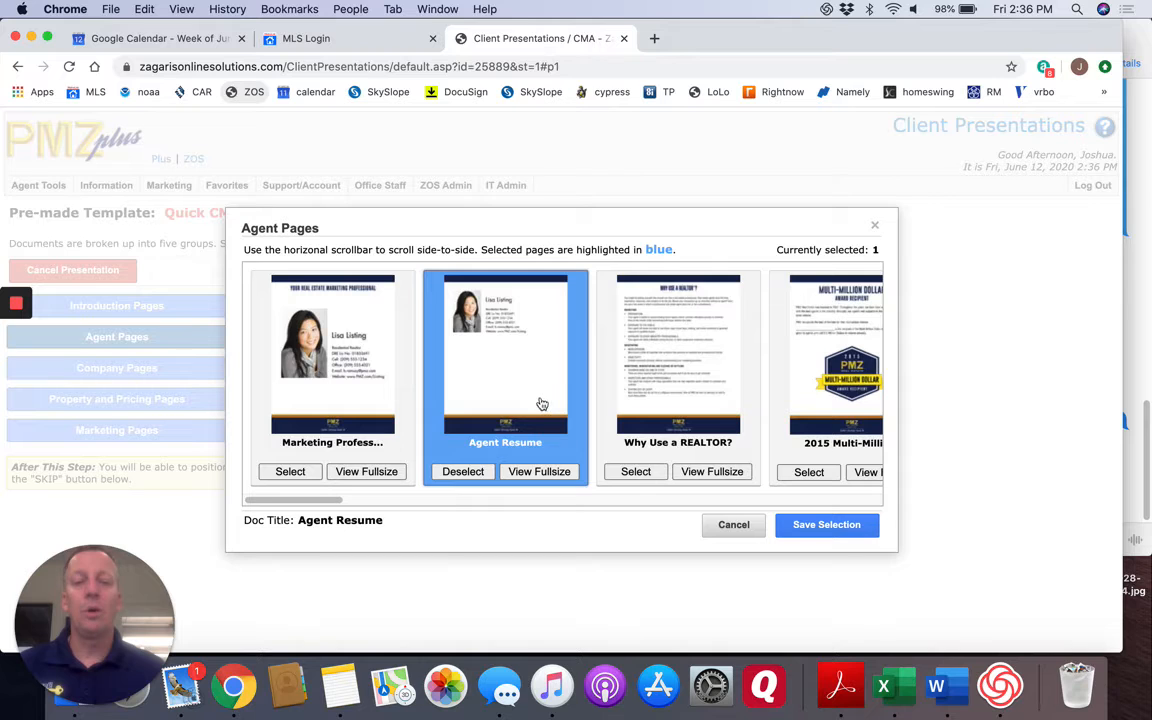
{"action": "left_click_drag", "start_coordinate": [329, 499], "coordinate": [872, 525]}
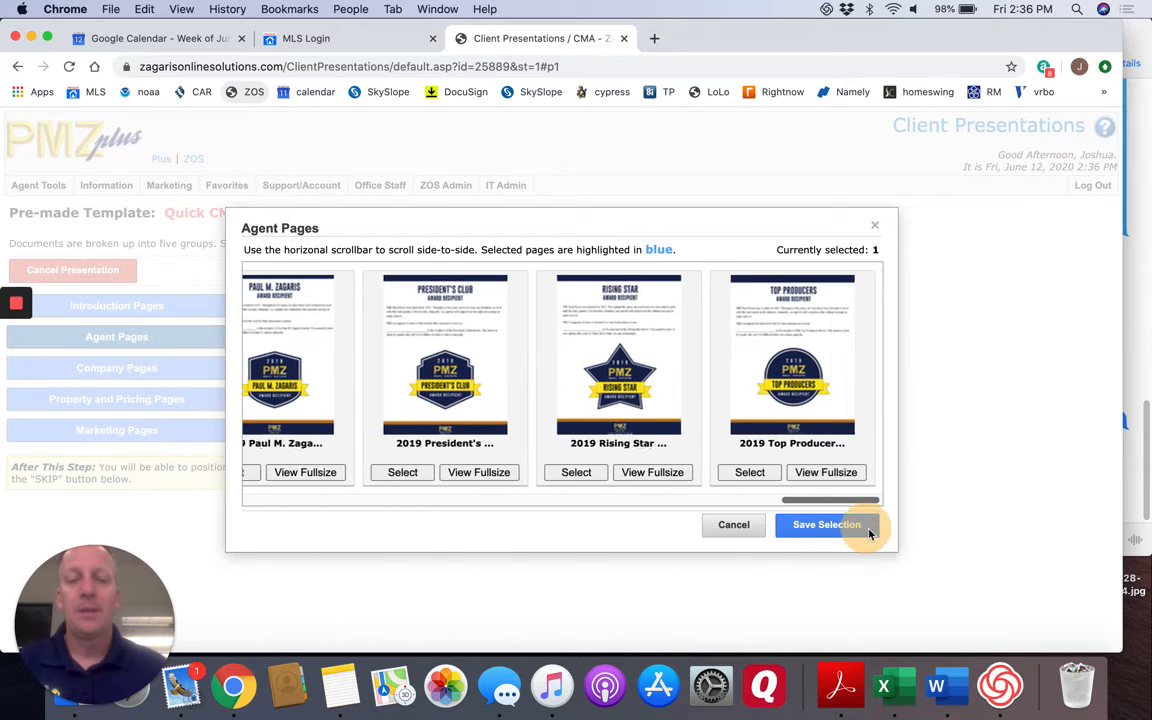
{"action": "left_click", "coordinate": [749, 473]}
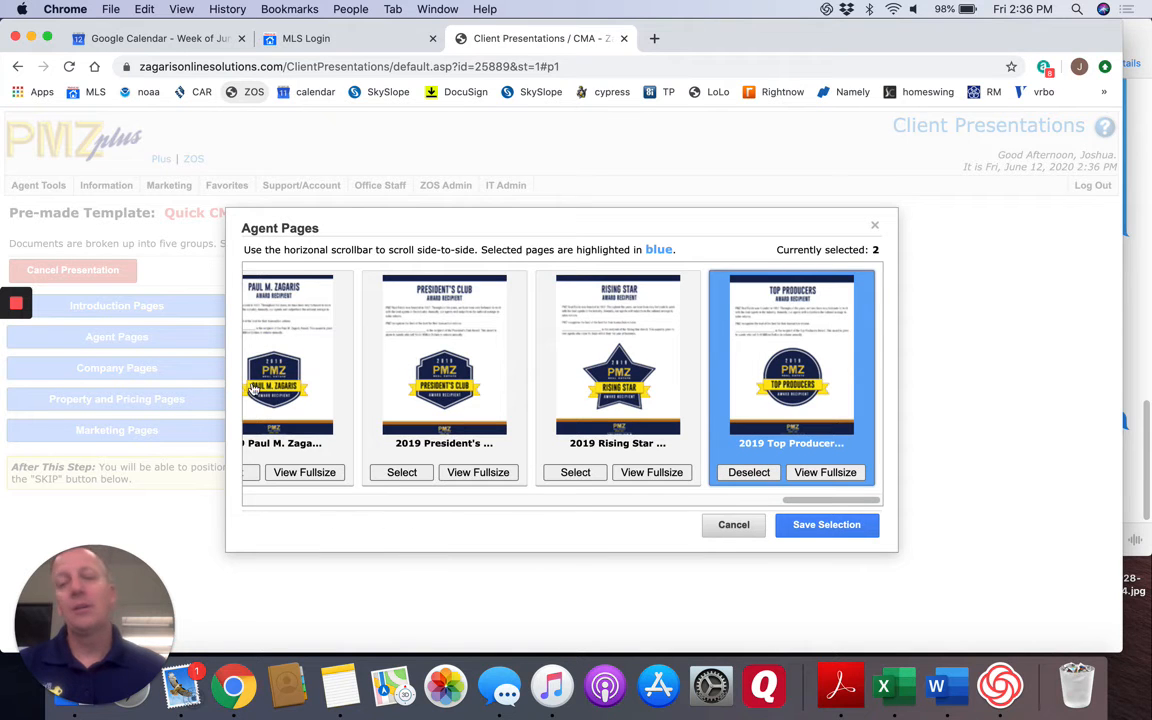
{"action": "scroll", "coordinate": [452, 508], "scroll_direction": "left", "scroll_amount": 15}
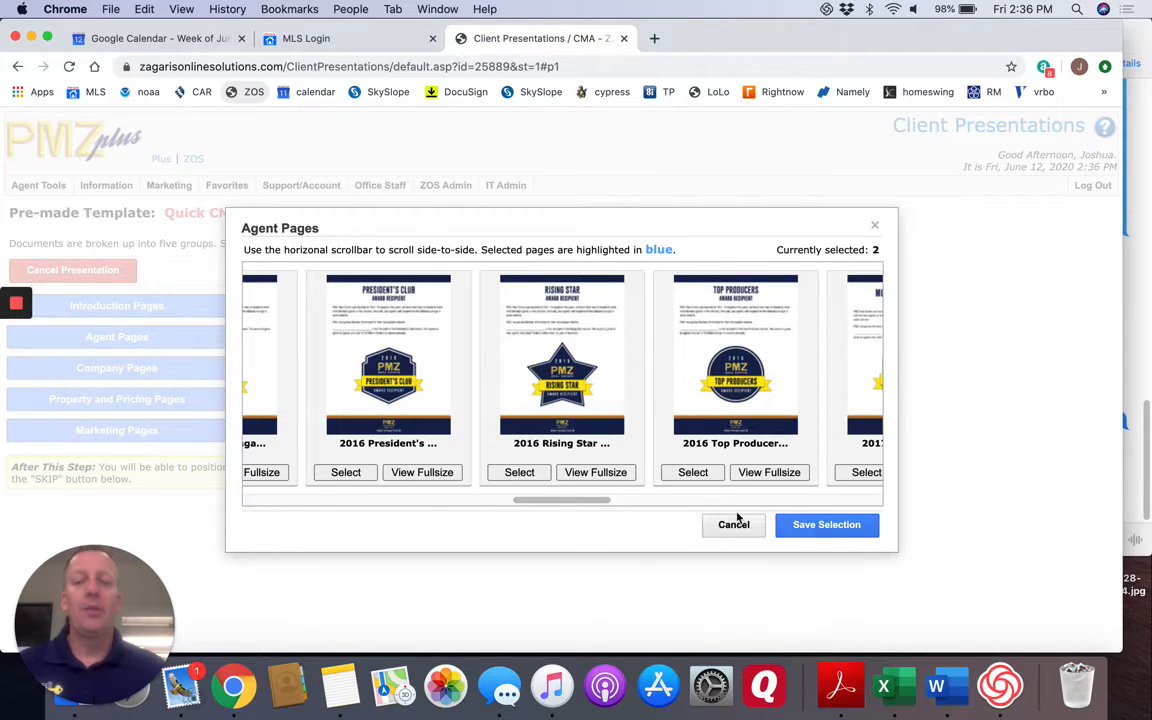
{"action": "left_click", "coordinate": [406, 503]}
{"action": "left_click_drag", "start_coordinate": [419, 504], "coordinate": [315, 498]}
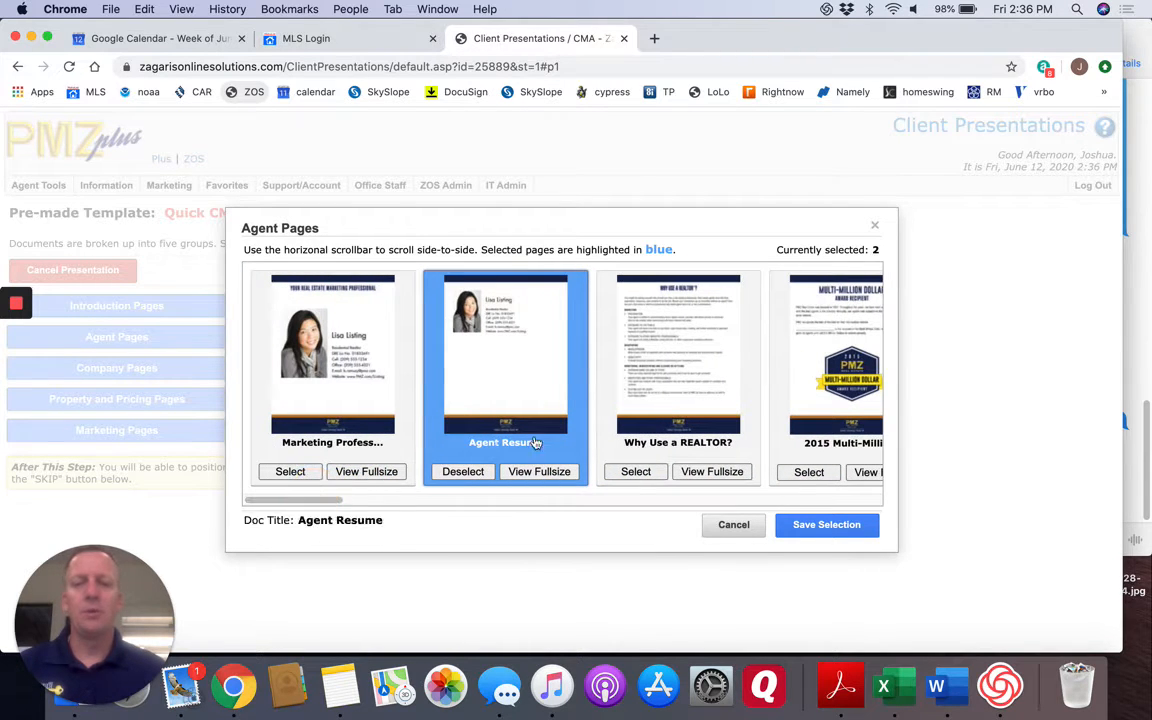
{"action": "left_click", "coordinate": [818, 526]}
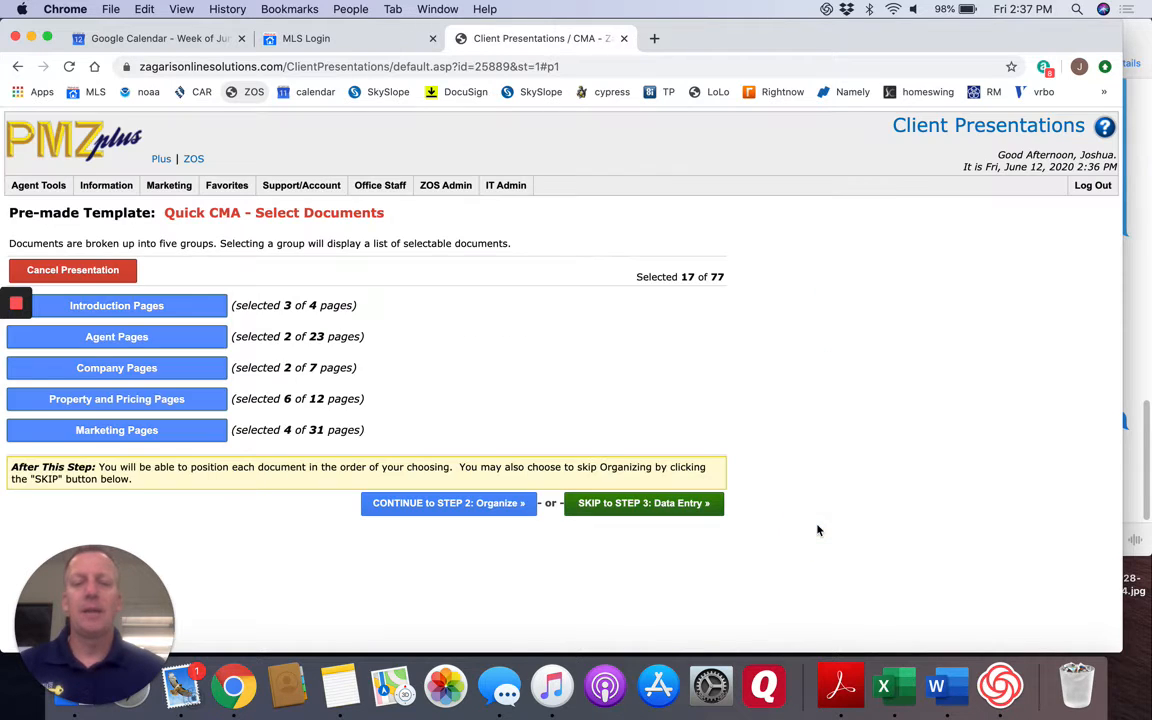
Add the Company History and "Our Commitment to You" pages to the Company Pages and save the selection.
{"action": "left_click", "coordinate": [136, 370]}
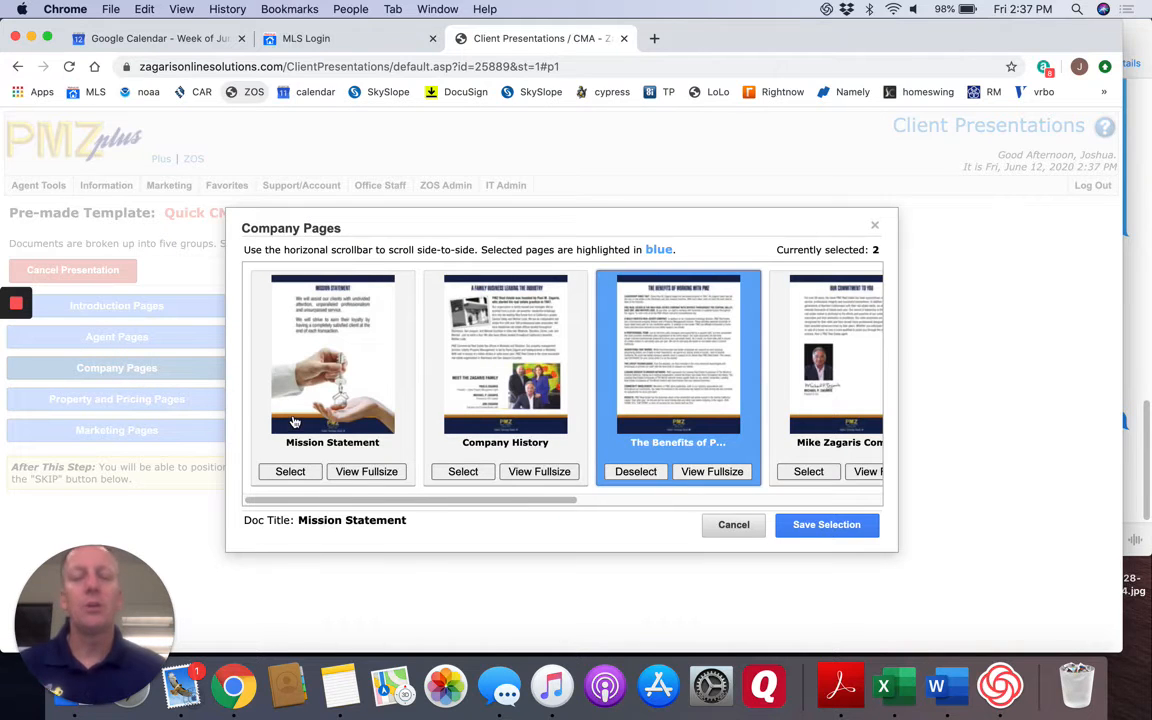
{"action": "left_click", "coordinate": [460, 472]}
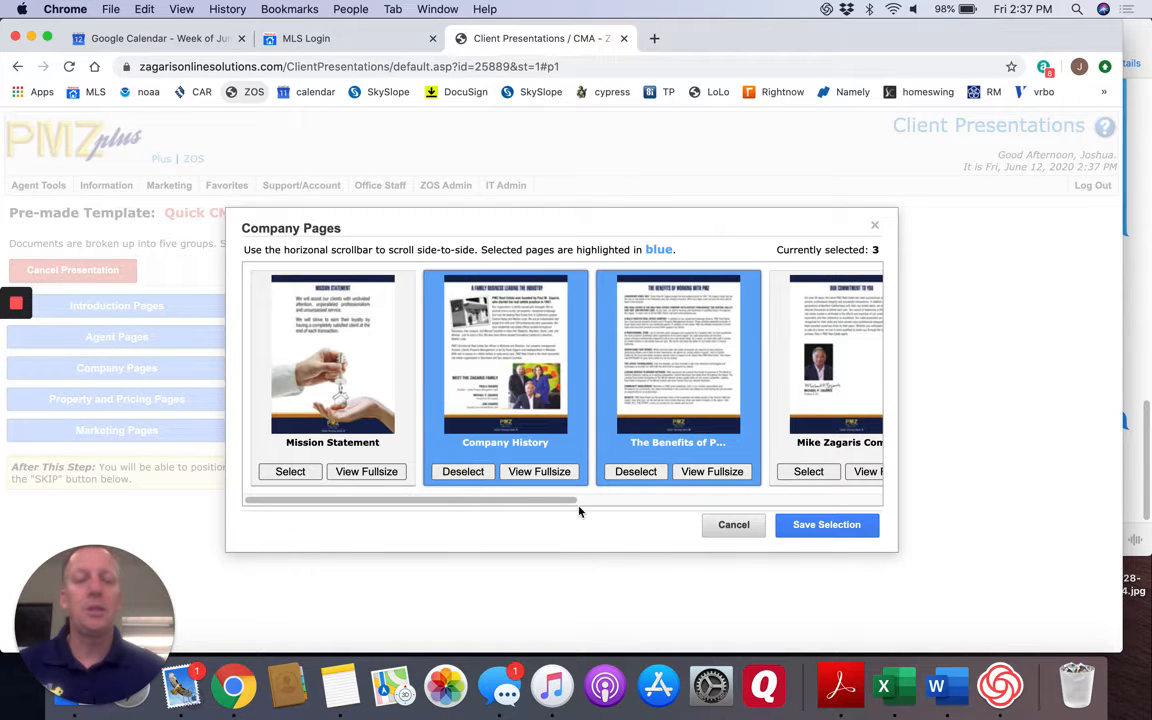
{"action": "left_click_drag", "start_coordinate": [527, 501], "coordinate": [725, 512]}
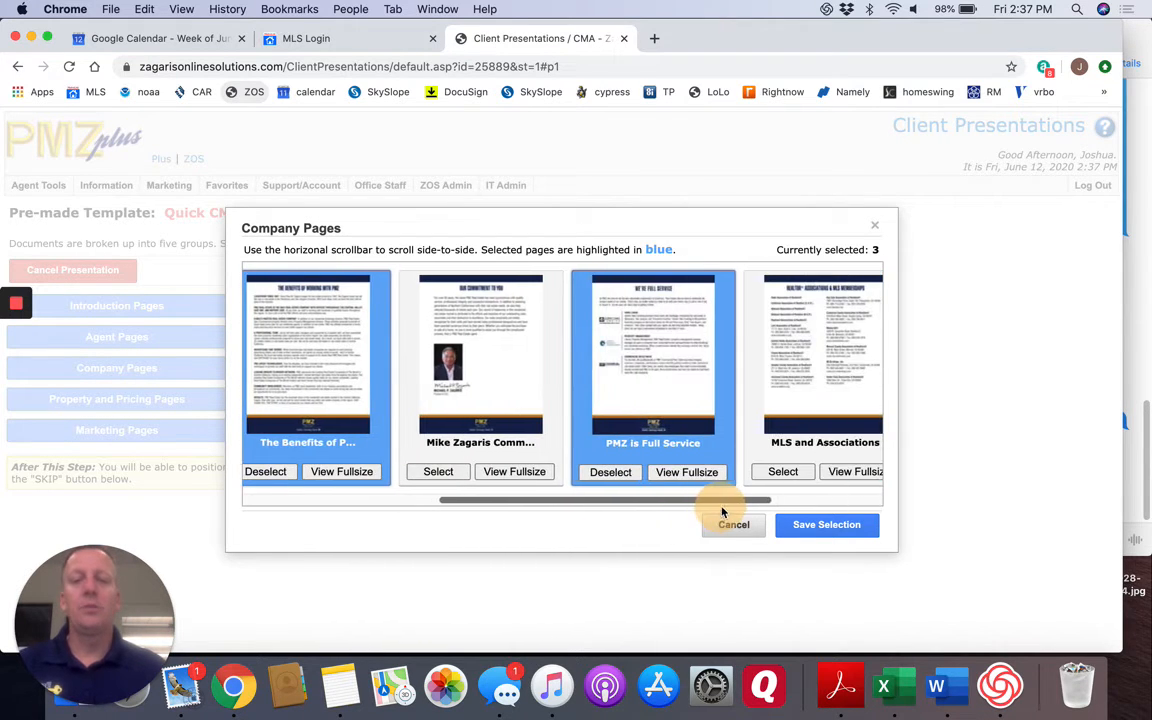
{"action": "left_click", "coordinate": [438, 473]}
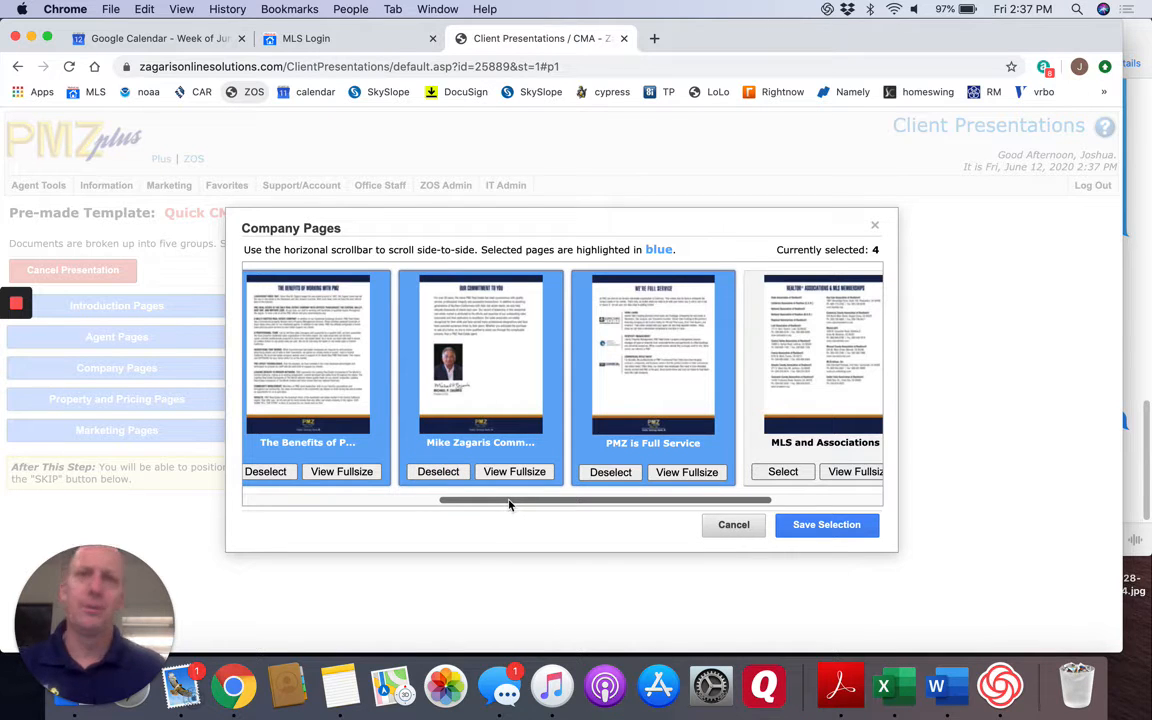
{"action": "left_click_drag", "start_coordinate": [509, 503], "coordinate": [689, 512]}
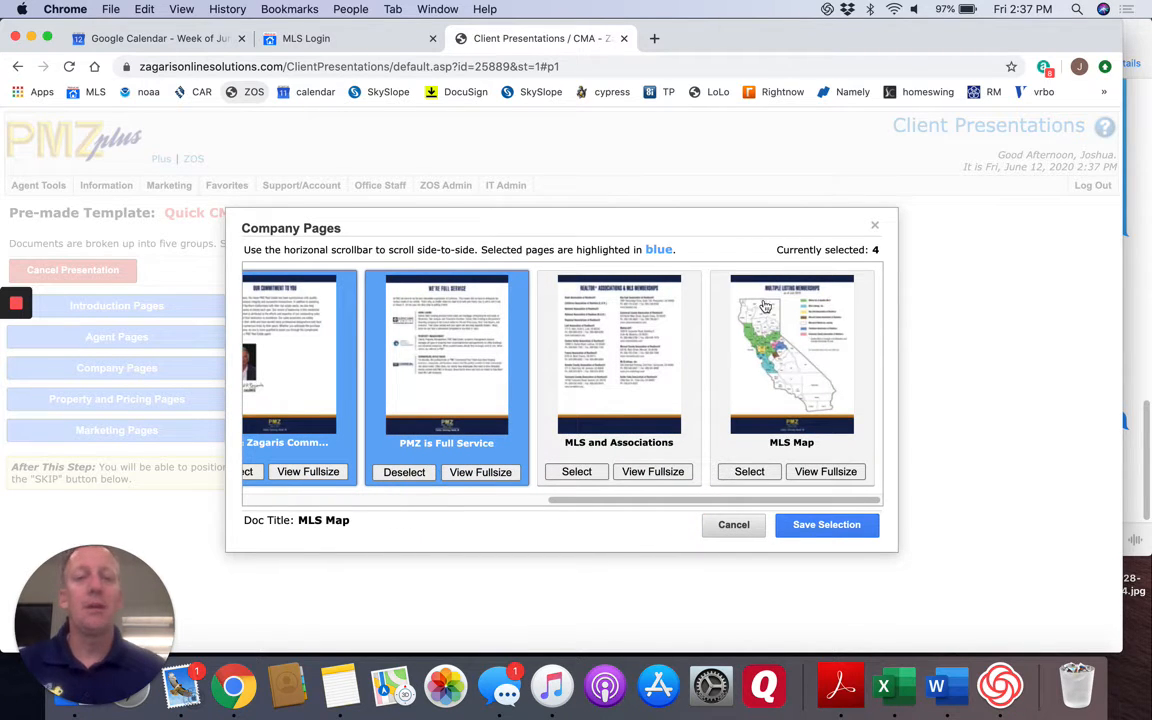
{"action": "left_click", "coordinate": [816, 535]}
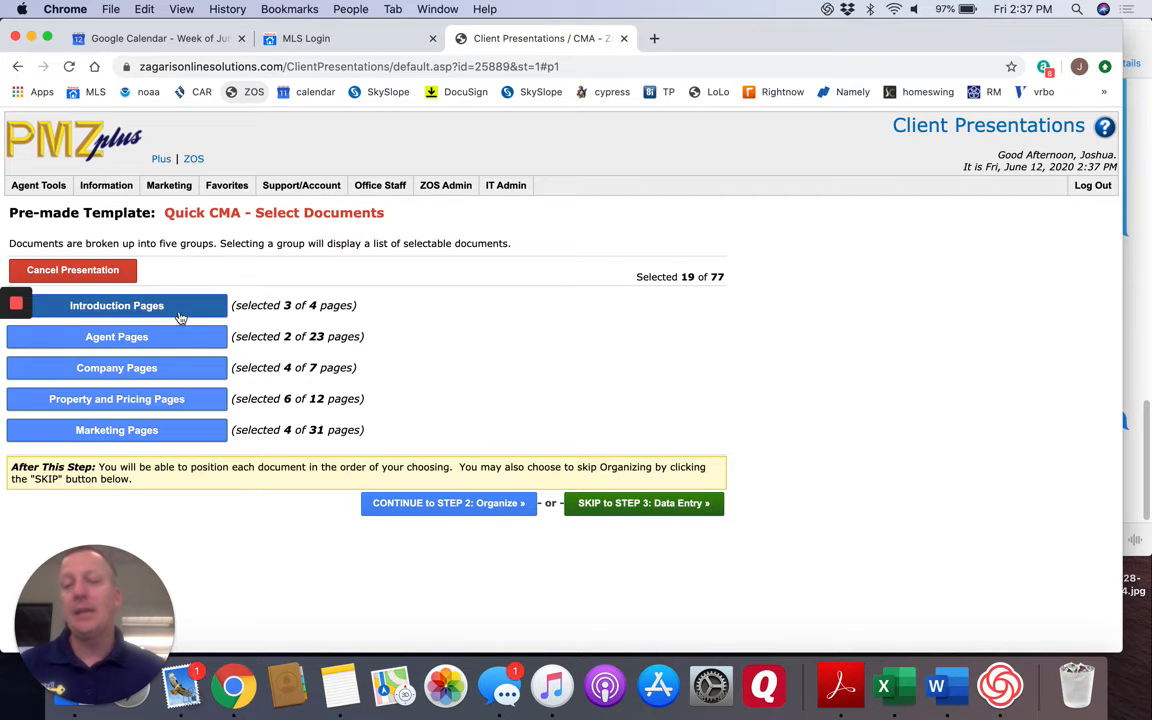
In the Property and Pricing Pages, remove the Factors Affecting page, add The Importance of First Impressions, and save the selection.
{"action": "left_click", "coordinate": [155, 405]}
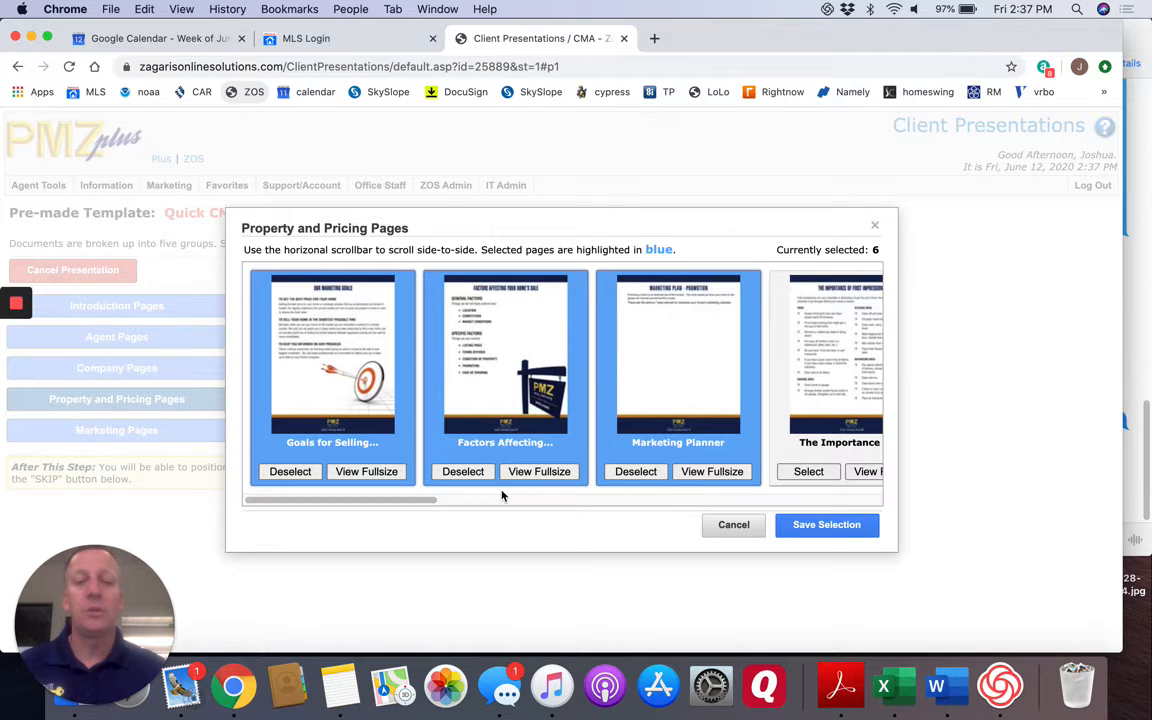
{"action": "left_click_drag", "start_coordinate": [411, 490], "coordinate": [450, 501]}
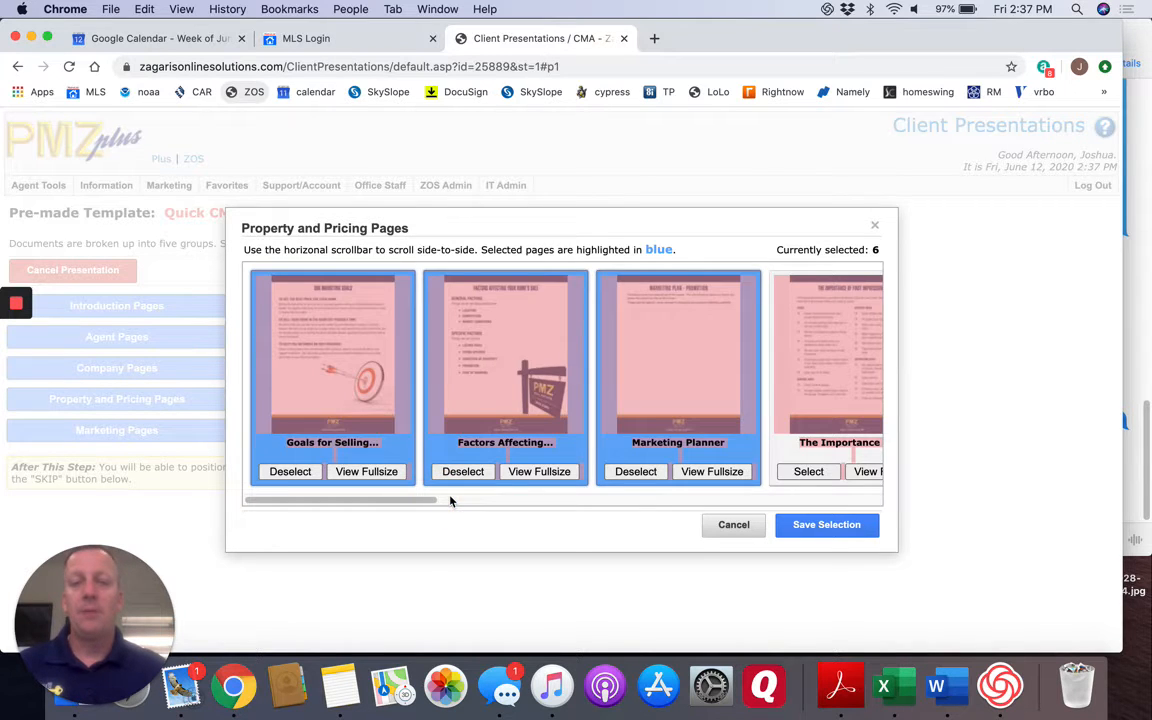
{"action": "left_click", "coordinate": [470, 500]}
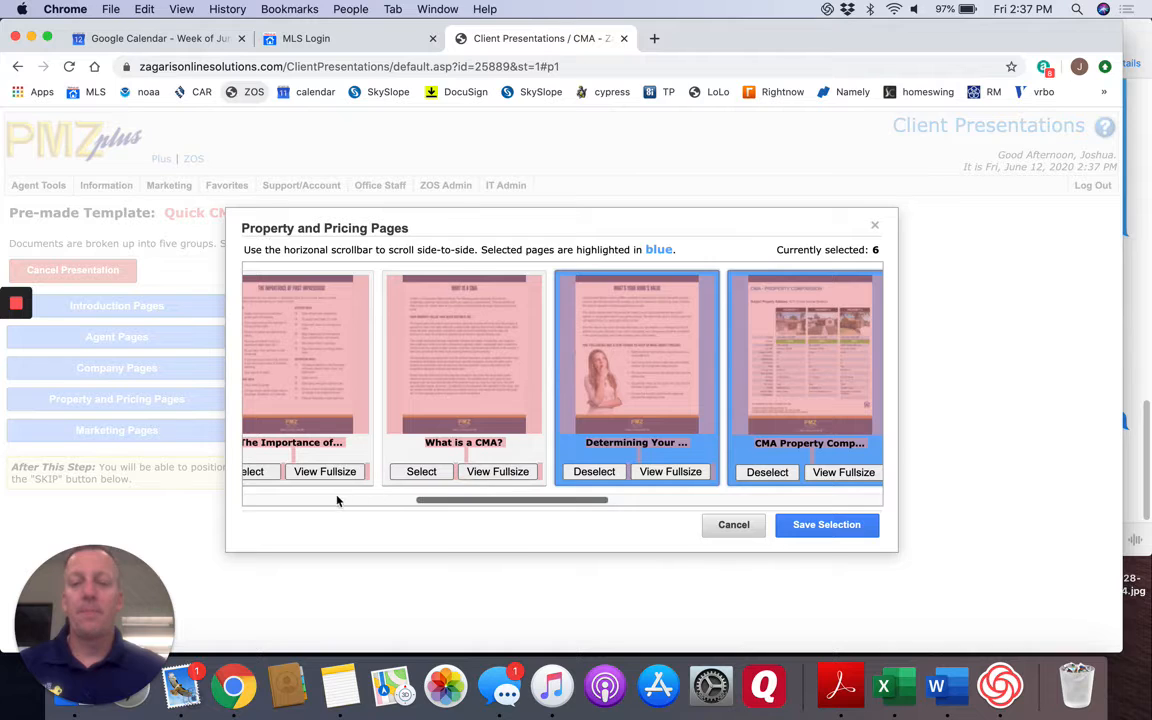
{"action": "left_click", "coordinate": [340, 497]}
{"action": "left_click", "coordinate": [462, 474]}
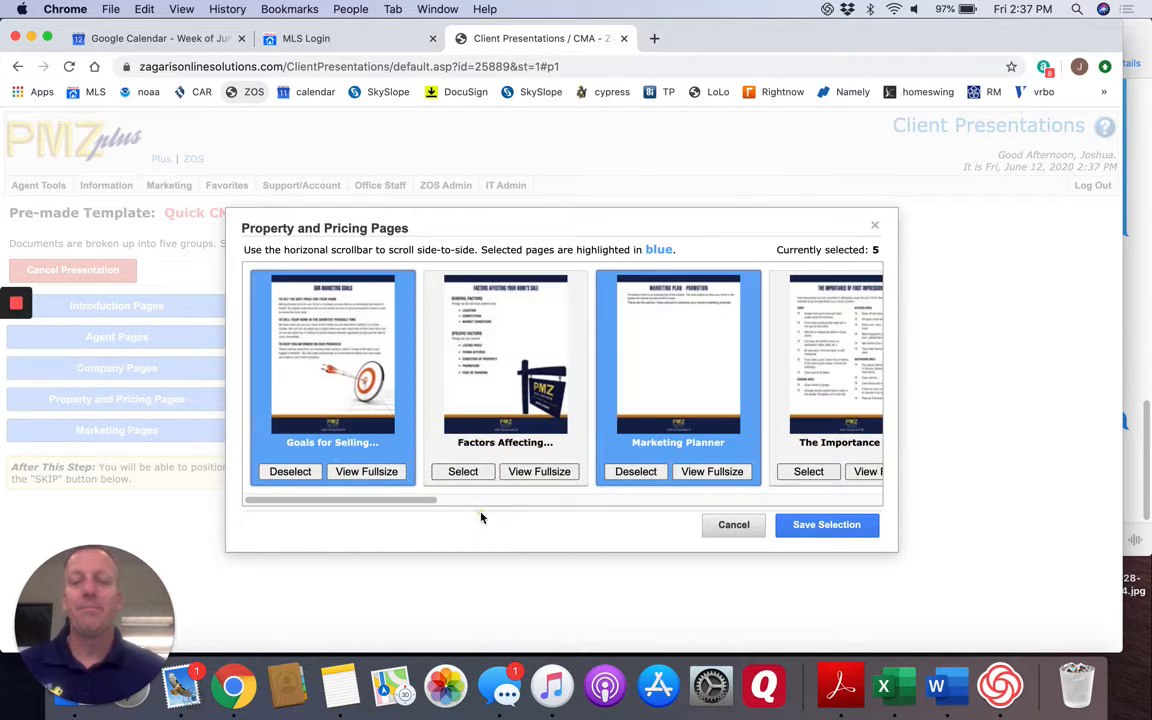
{"action": "left_click", "coordinate": [656, 502]}
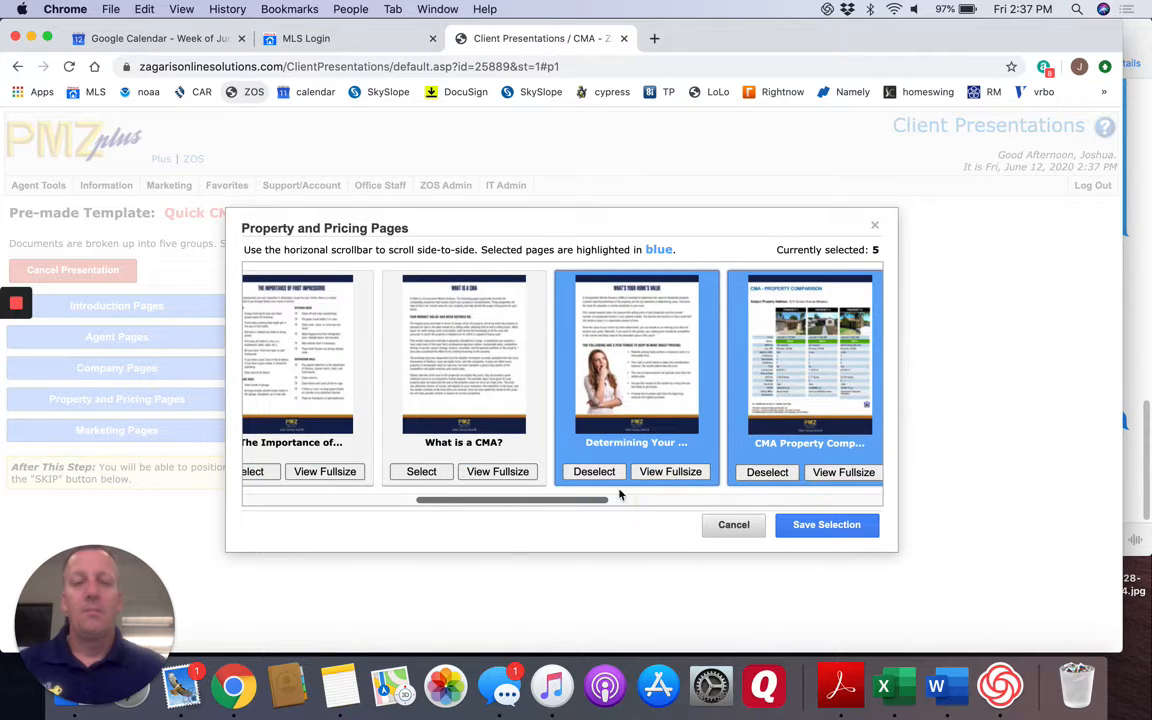
{"action": "left_click", "coordinate": [256, 473]}
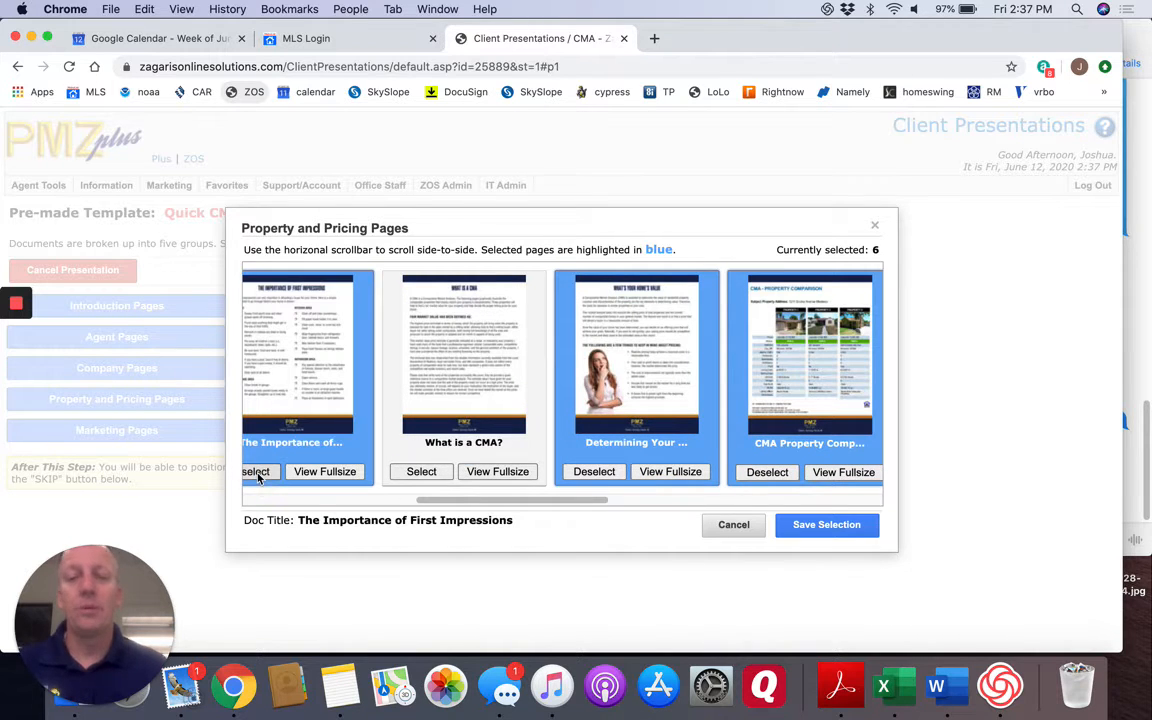
{"action": "left_click", "coordinate": [812, 526]}
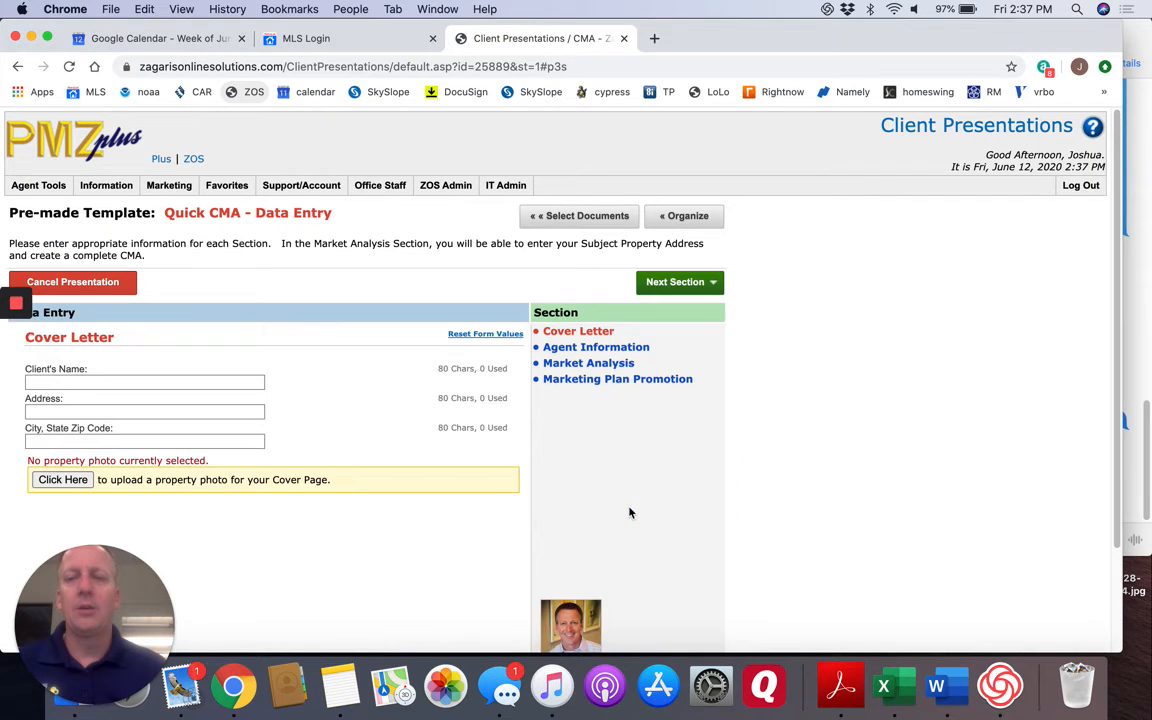
Fill in the Cover Letter section with the client's full name, street address, and city, state and zip code.
{"action": "left_click", "coordinate": [53, 385]}
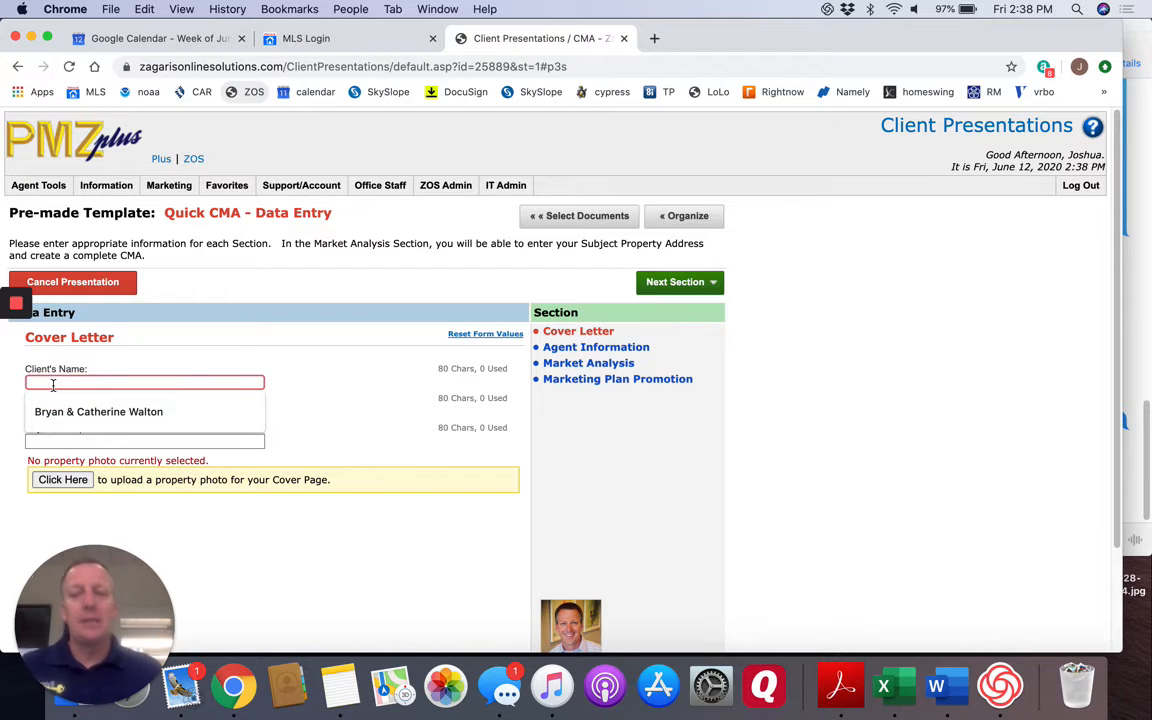
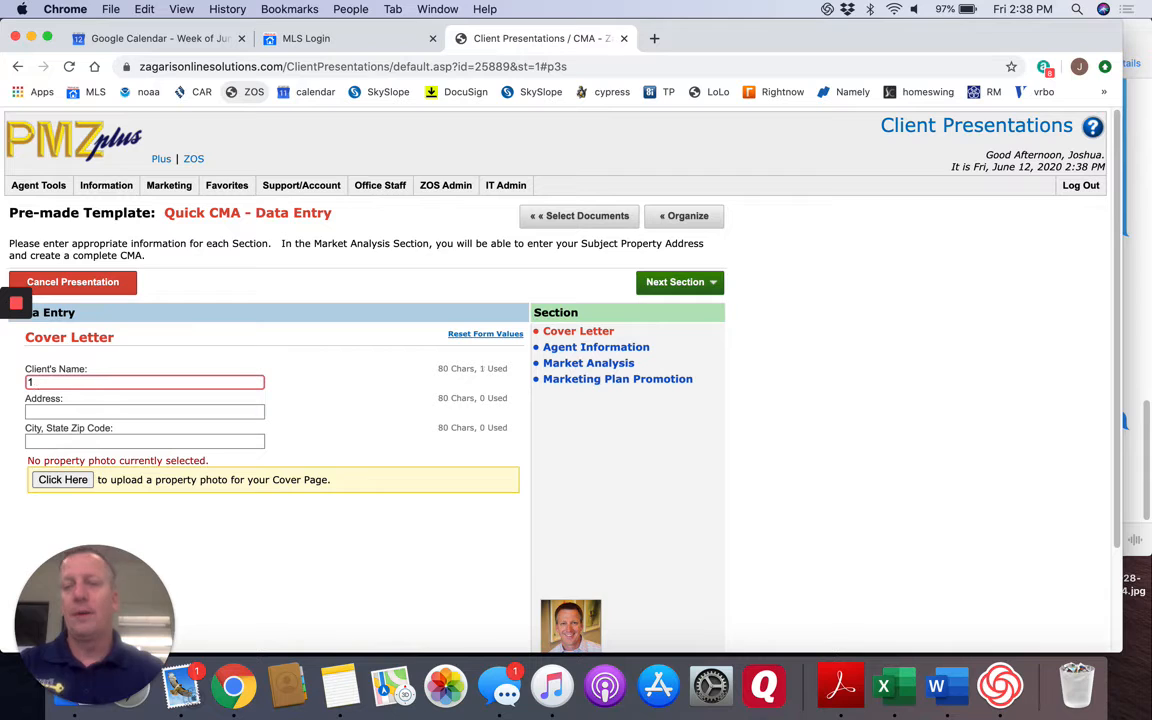
{"action": "key", "text": "Tab"}
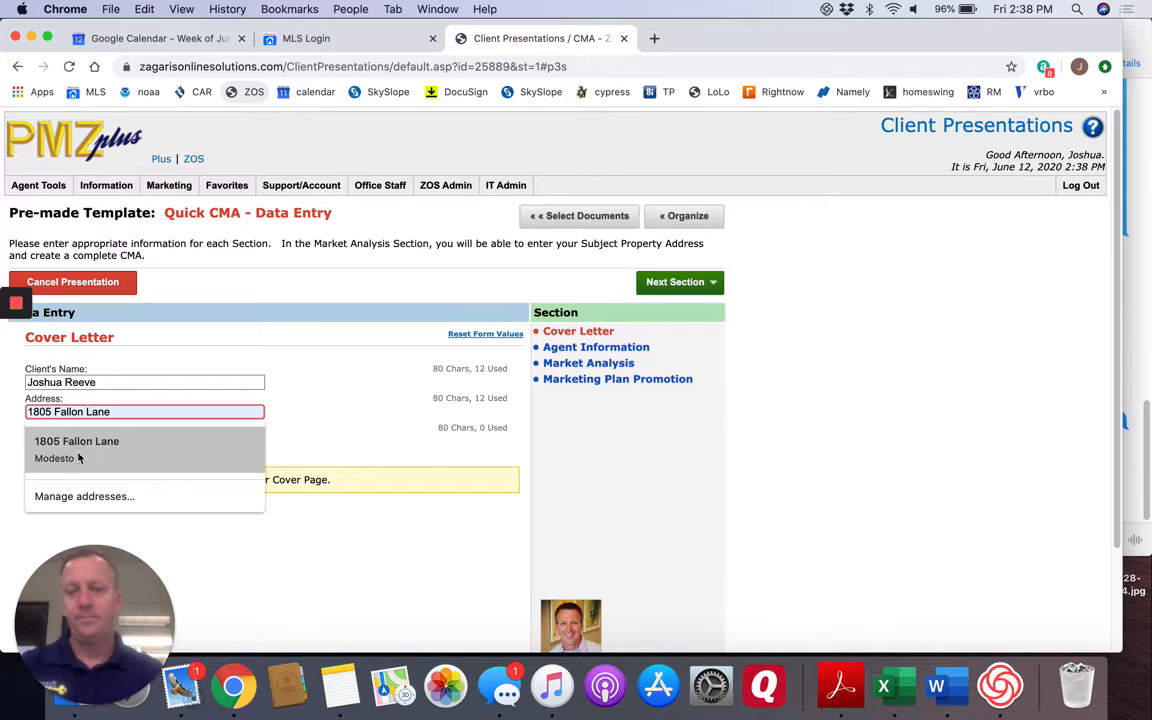
{"action": "left_click", "coordinate": [77, 449]}
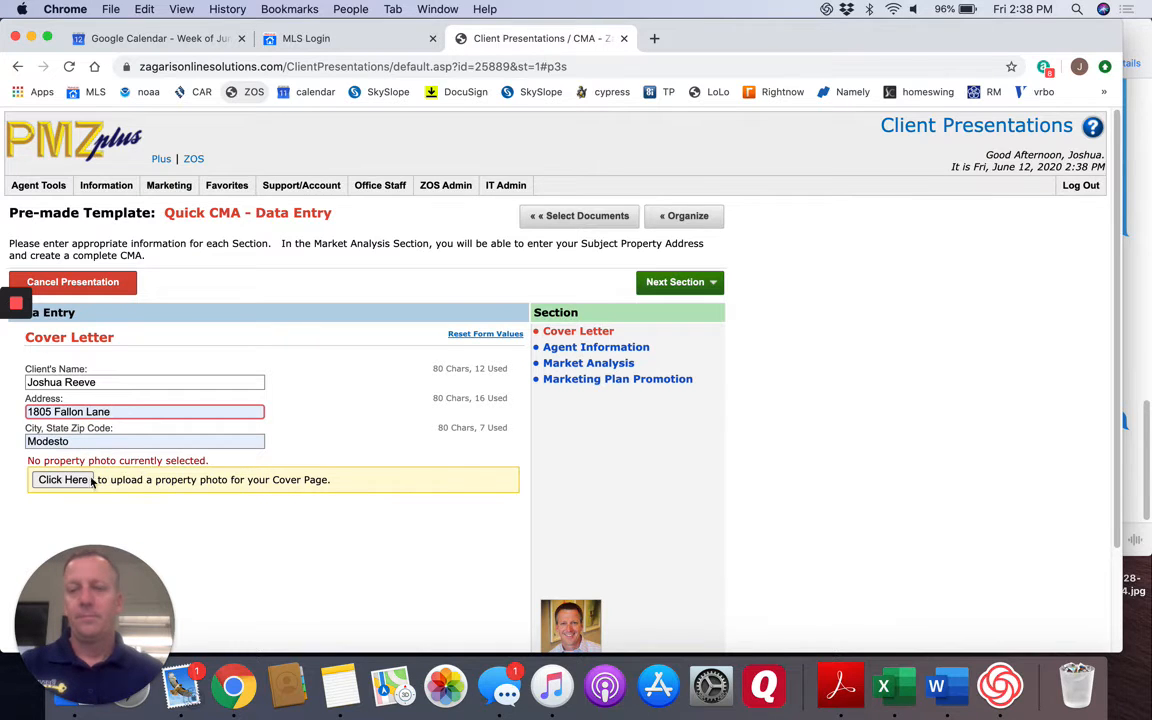
{"action": "left_click", "coordinate": [86, 442]}
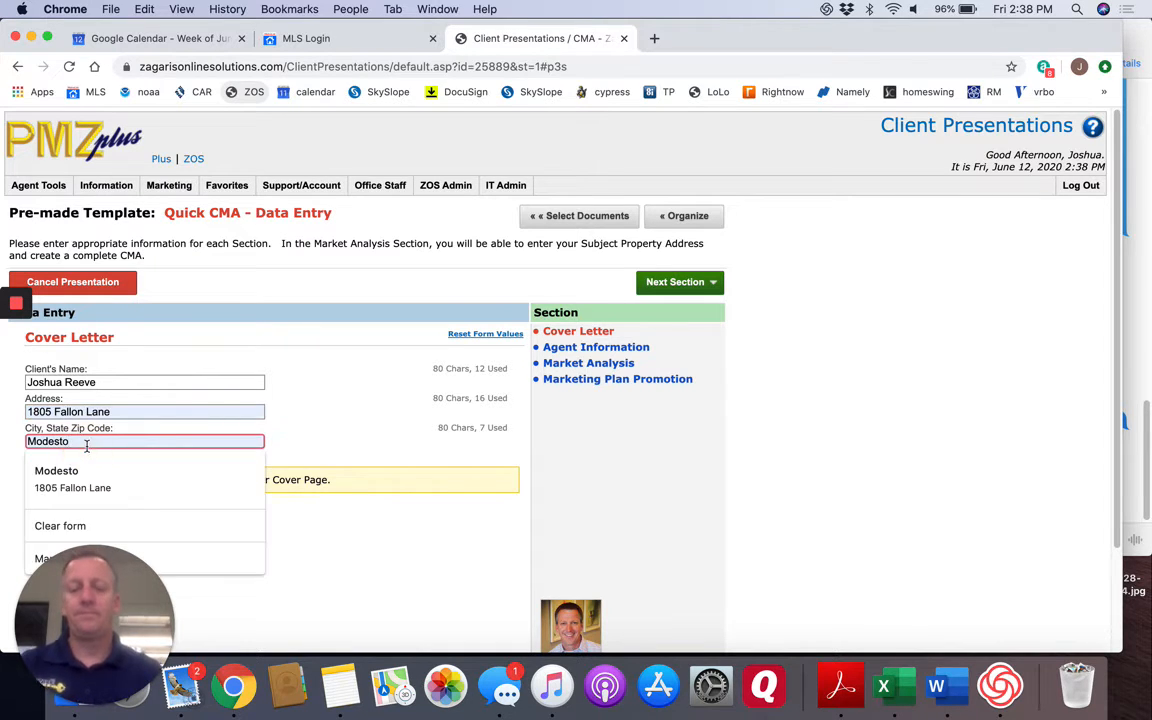
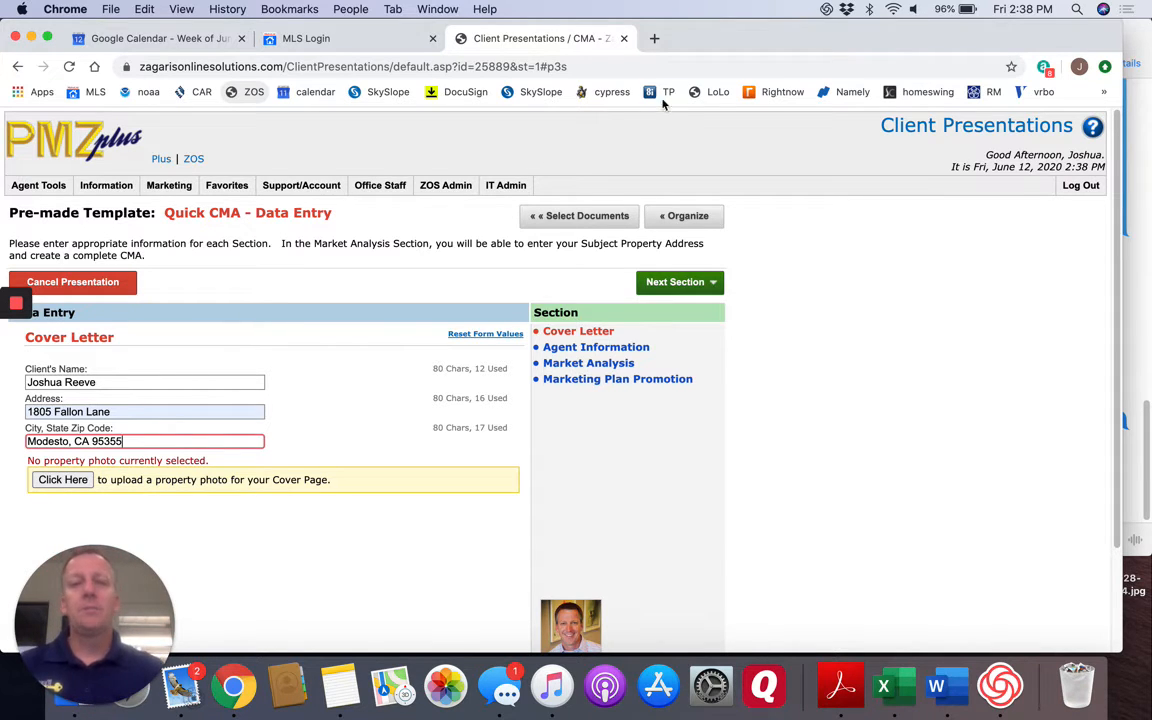
Search Google for the client's property address in a new browser tab and open its Street View.
{"action": "left_click", "coordinate": [657, 39]}
{"action": "left_click", "coordinate": [658, 64]}
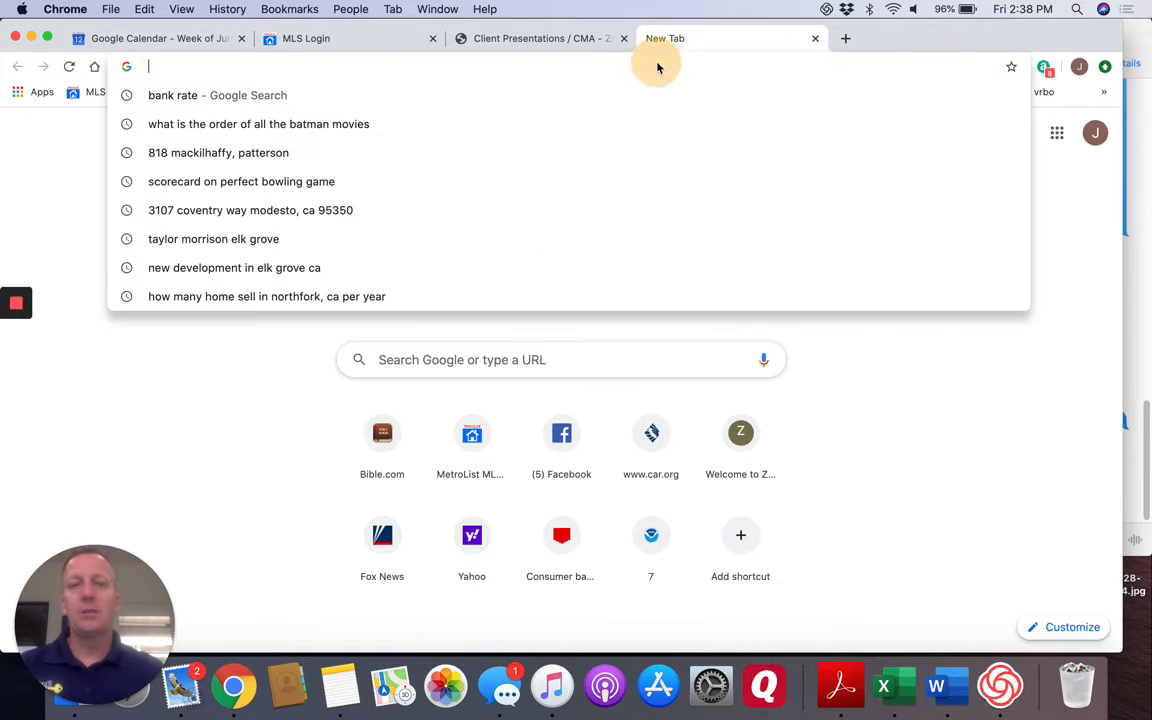
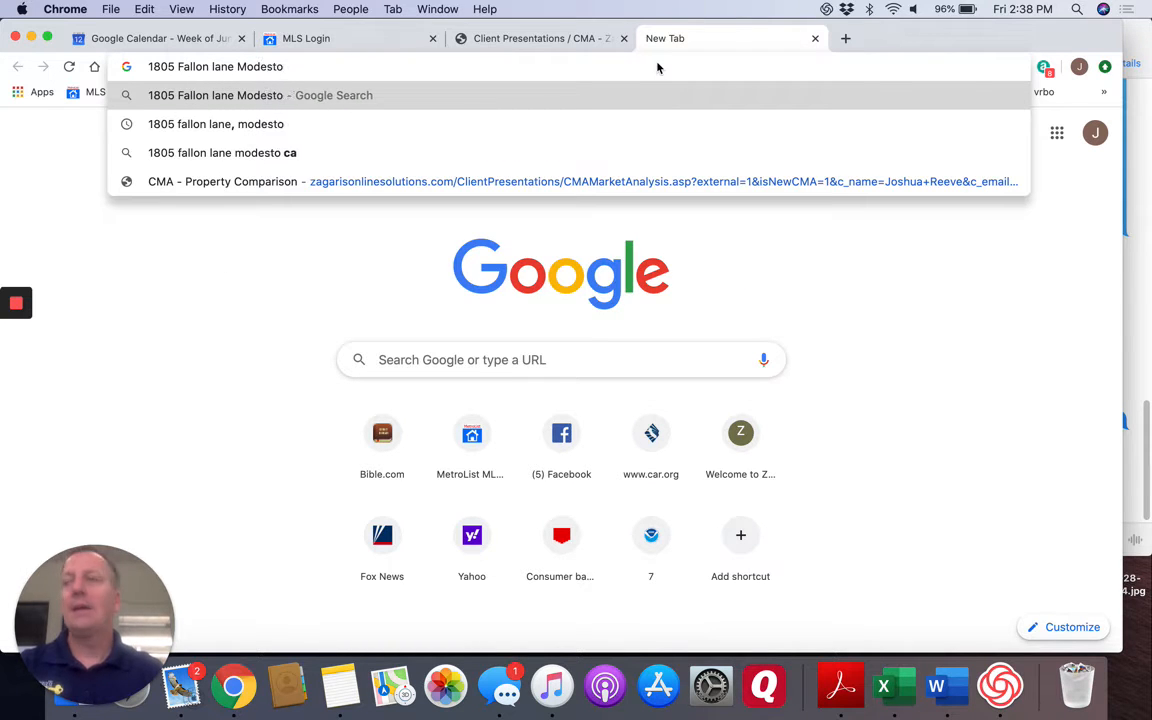
{"action": "key", "text": "Return"}
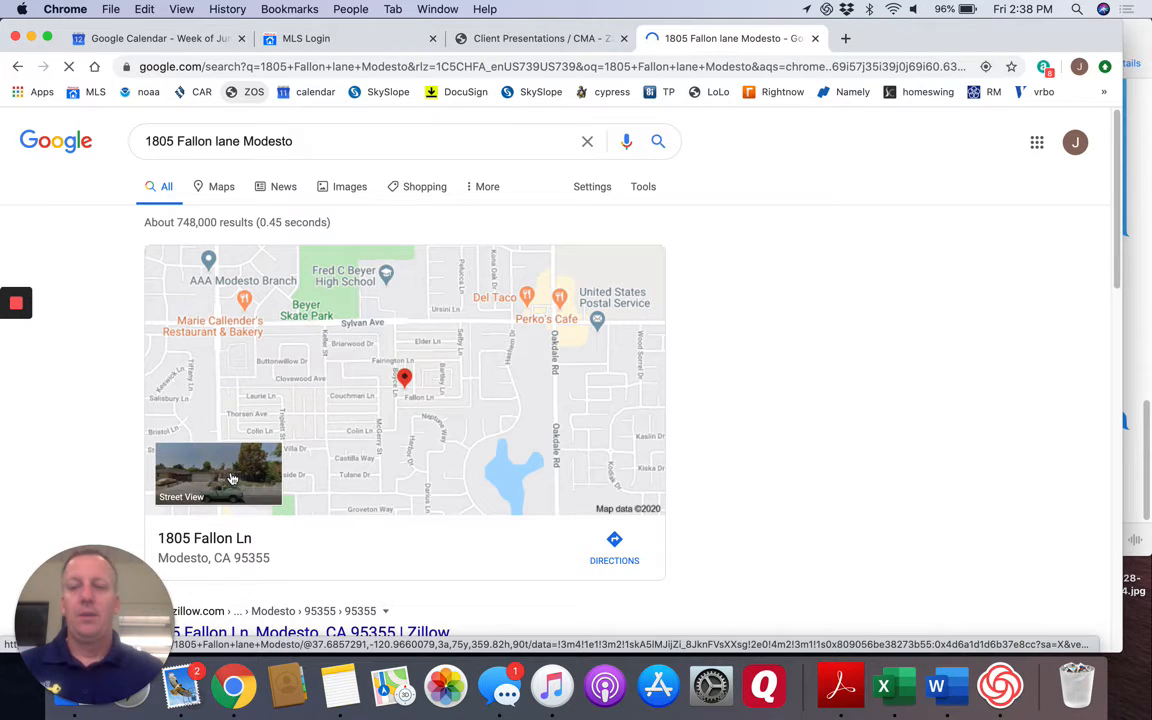
{"action": "left_click", "coordinate": [232, 479]}
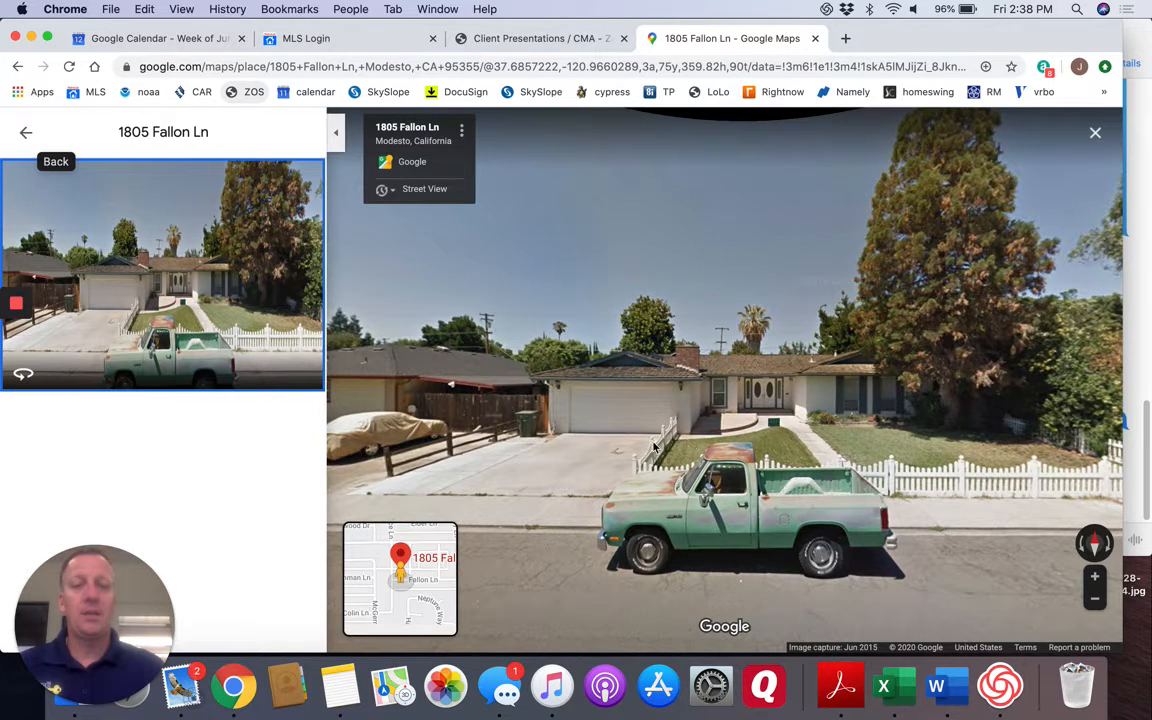
Adjust the Street View to an angled view of the house, capture the house area as a screenshot, and open it in Preview.
{"action": "left_click", "coordinate": [387, 487]}
{"action": "left_click_drag", "start_coordinate": [970, 528], "coordinate": [767, 509]}
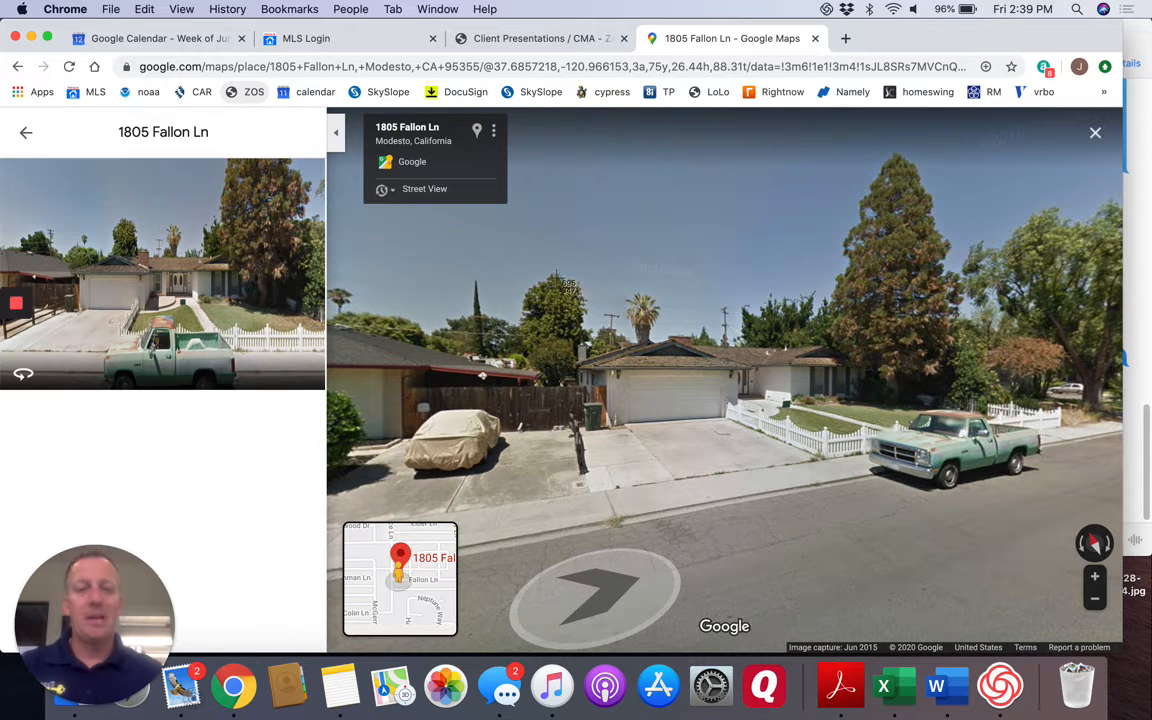
{"action": "left_click_drag", "start_coordinate": [553, 263], "coordinate": [986, 496]}
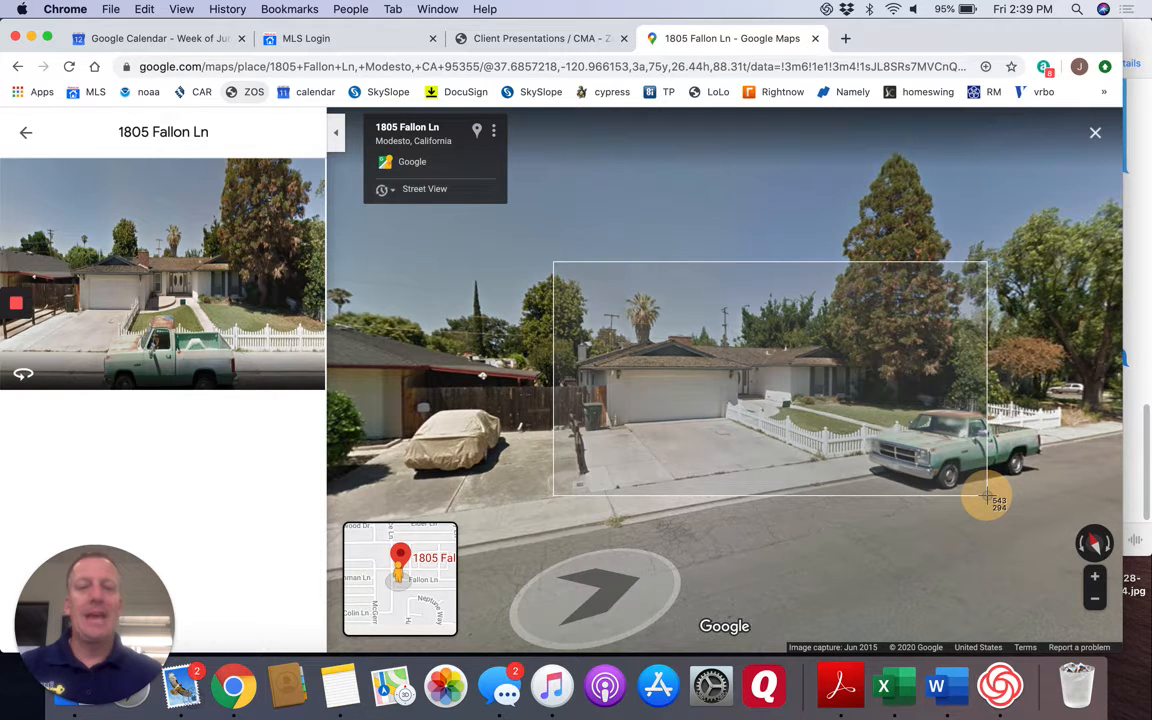
{"action": "left_click_drag", "start_coordinate": [986, 496], "coordinate": [986, 496]}
{"action": "left_click", "coordinate": [1069, 612]}
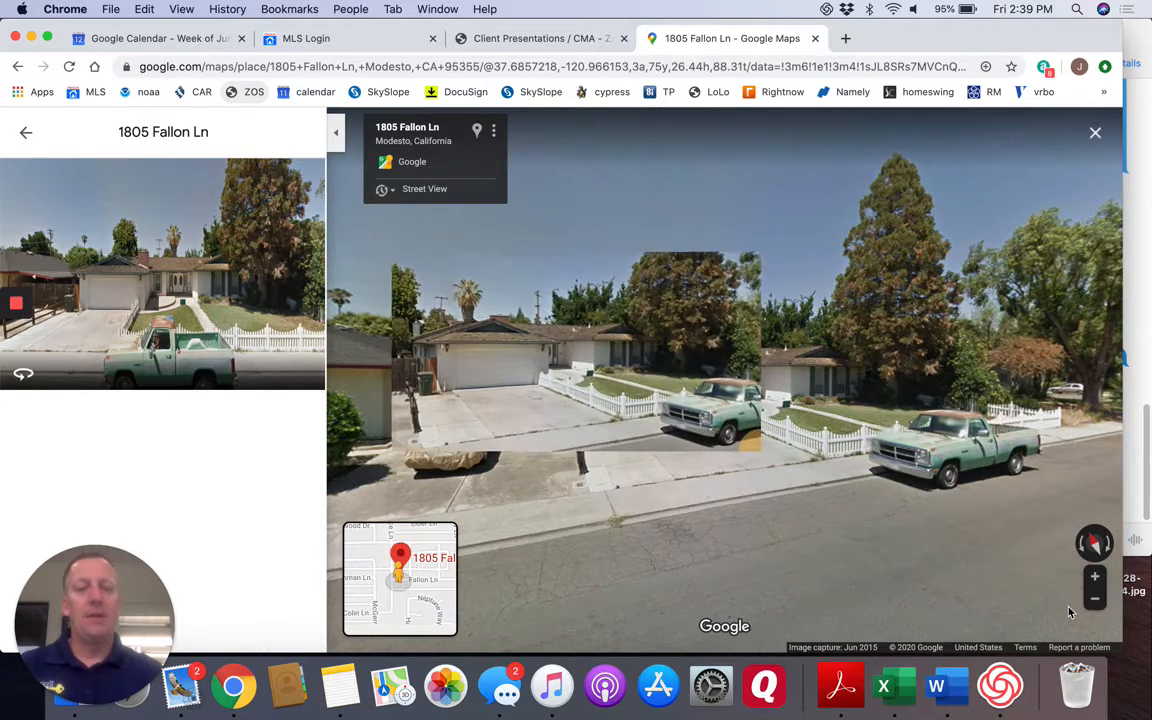
{"action": "left_click", "coordinate": [911, 237]}
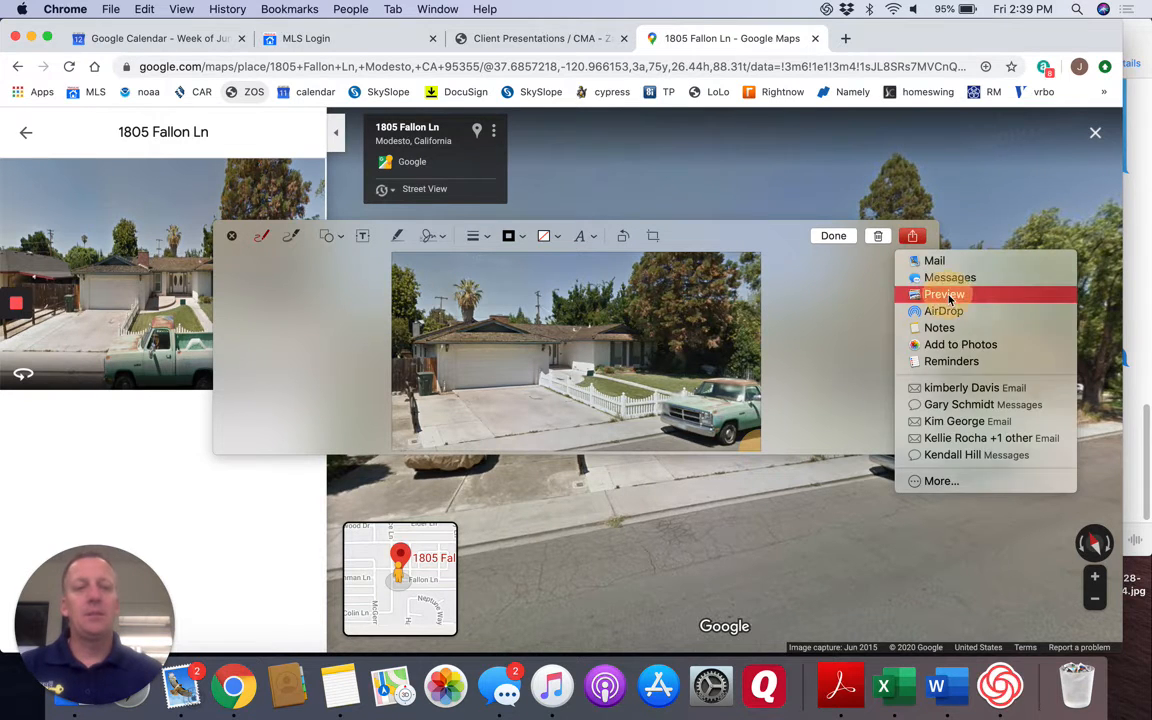
{"action": "left_click", "coordinate": [950, 295]}
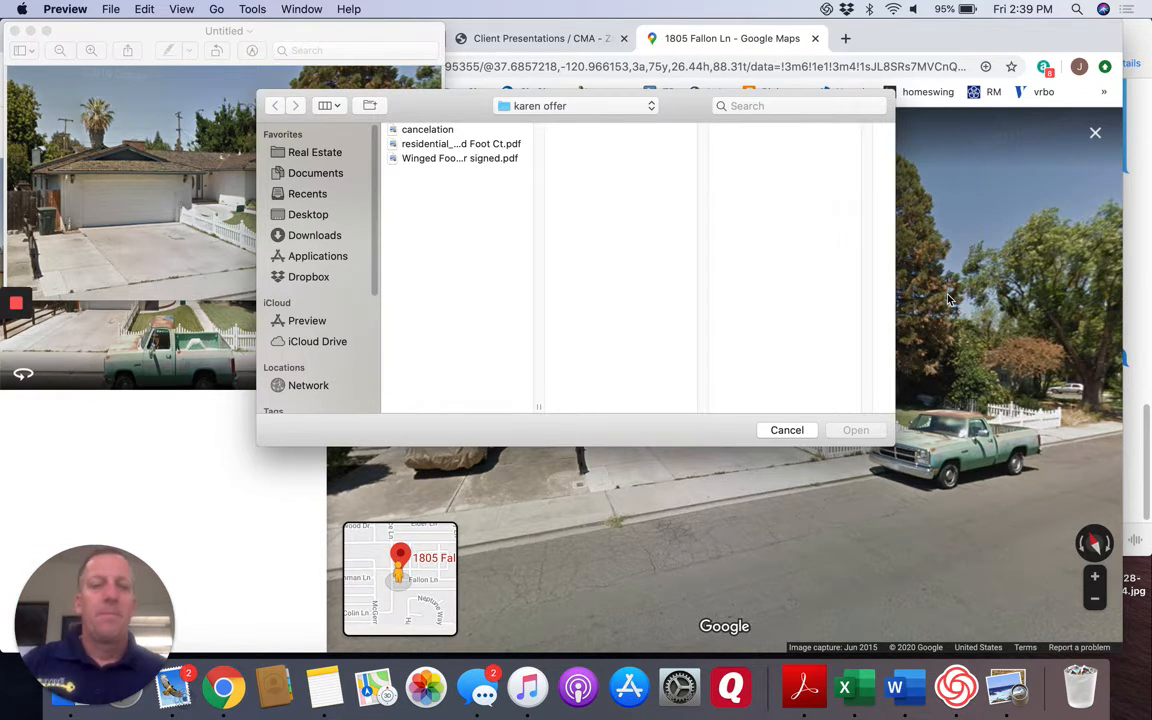
{"action": "left_click", "coordinate": [306, 157]}
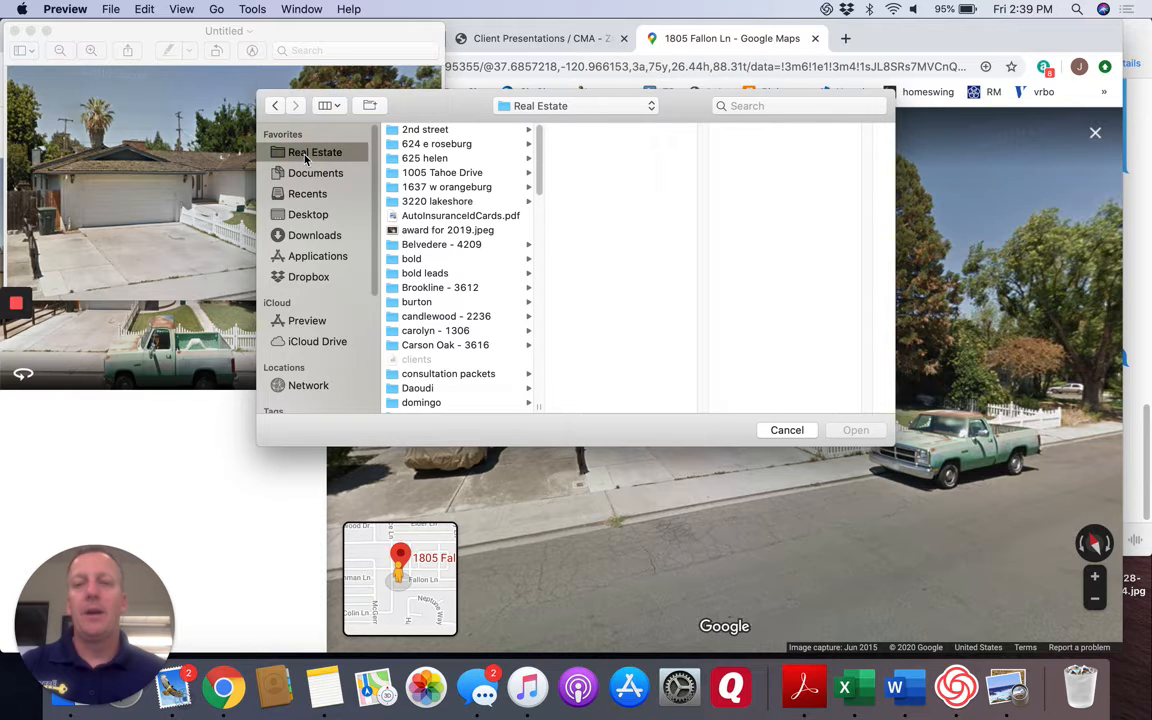
{"action": "left_click", "coordinate": [313, 219]}
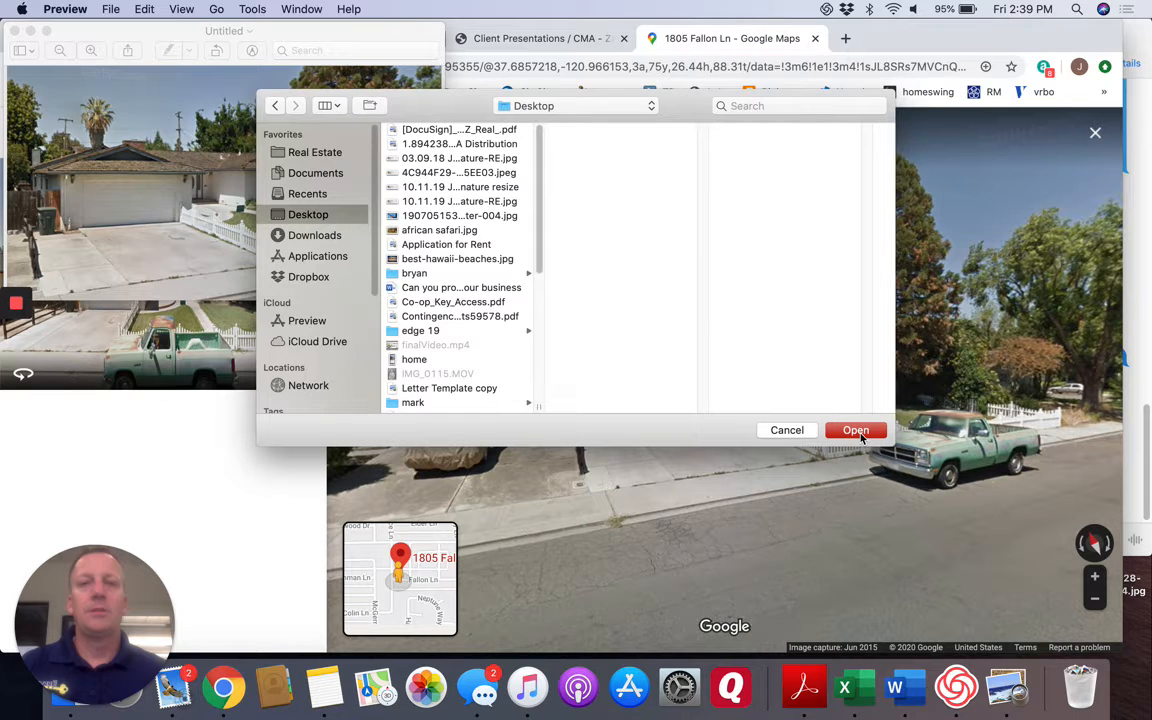
{"action": "left_click", "coordinate": [857, 432]}
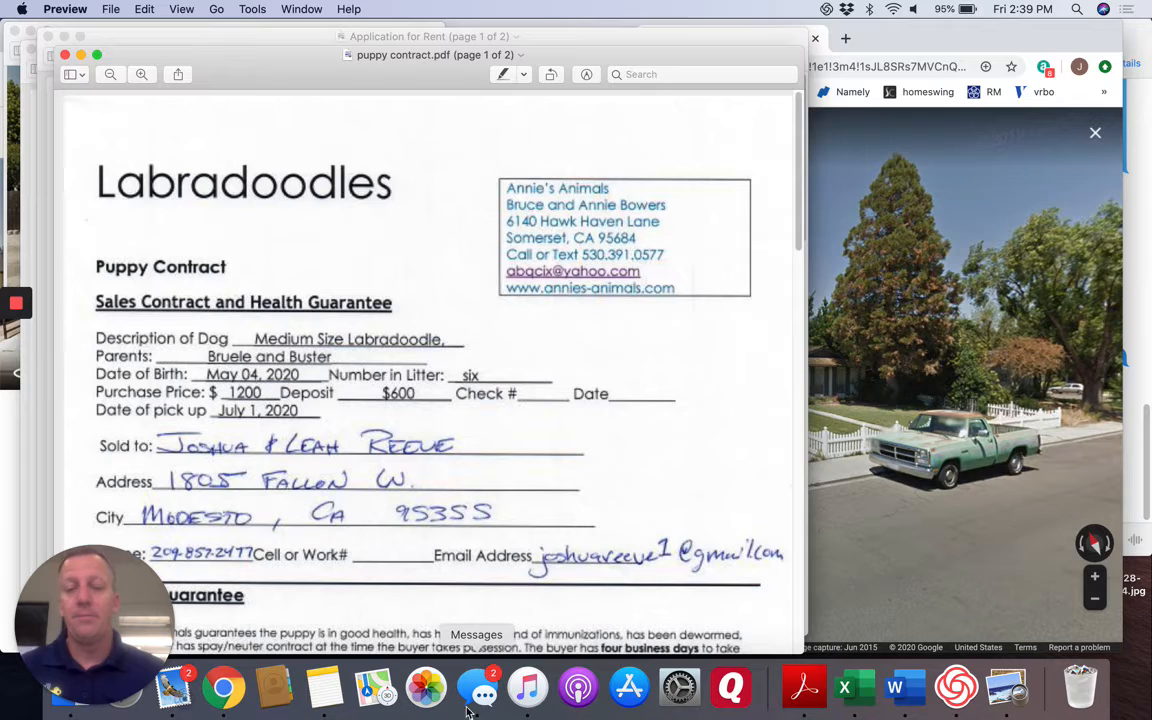
{"action": "left_click", "coordinate": [483, 688]}
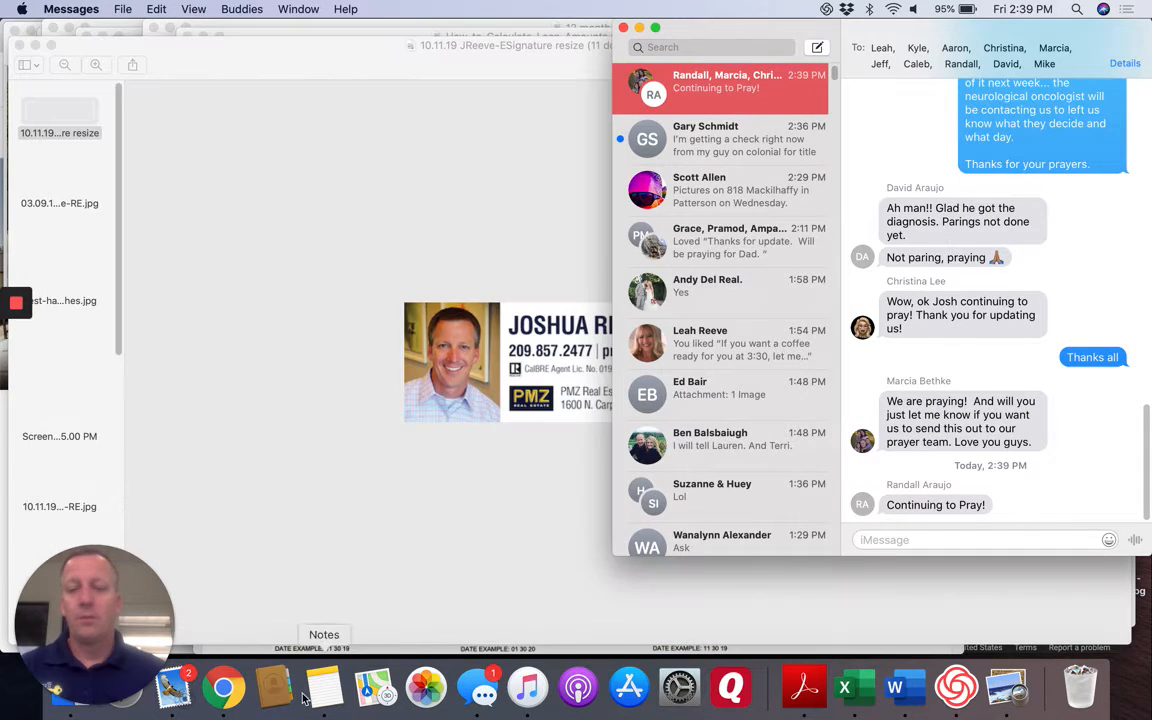
Switch back to Client Presentations in Chrome and browse for a cover page property photo in the Desktop folder.
{"action": "left_click", "coordinate": [223, 691]}
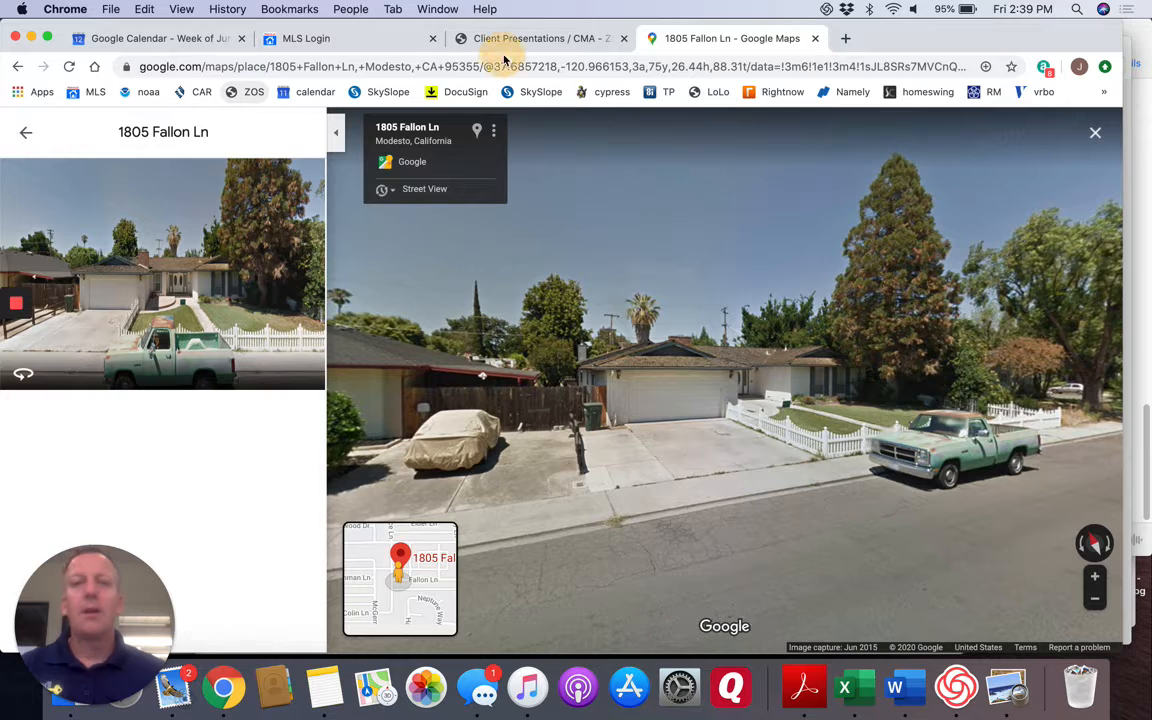
{"action": "left_click", "coordinate": [509, 39]}
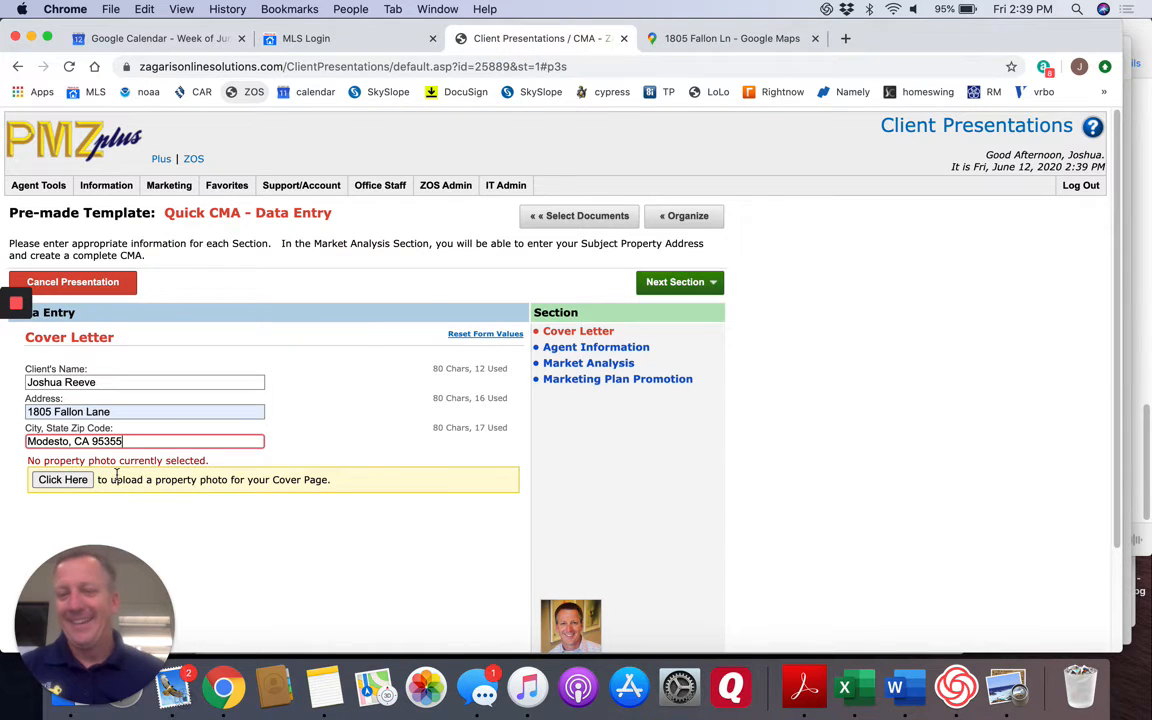
{"action": "left_click", "coordinate": [68, 481]}
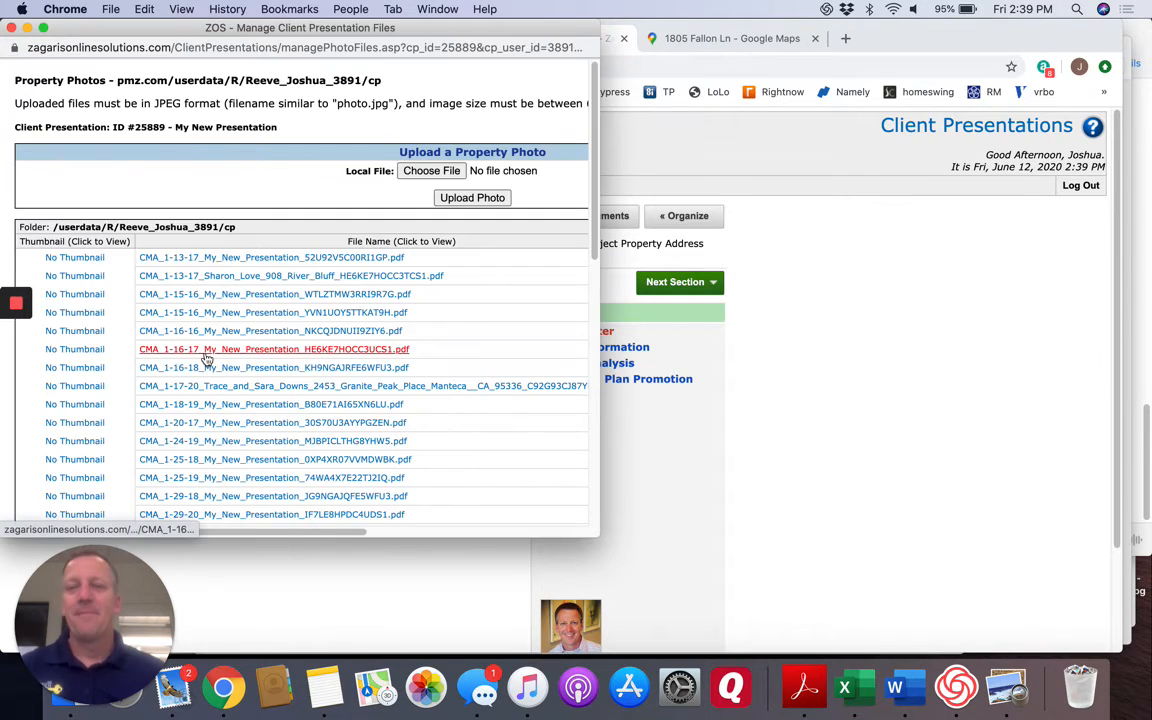
{"action": "left_click", "coordinate": [449, 172]}
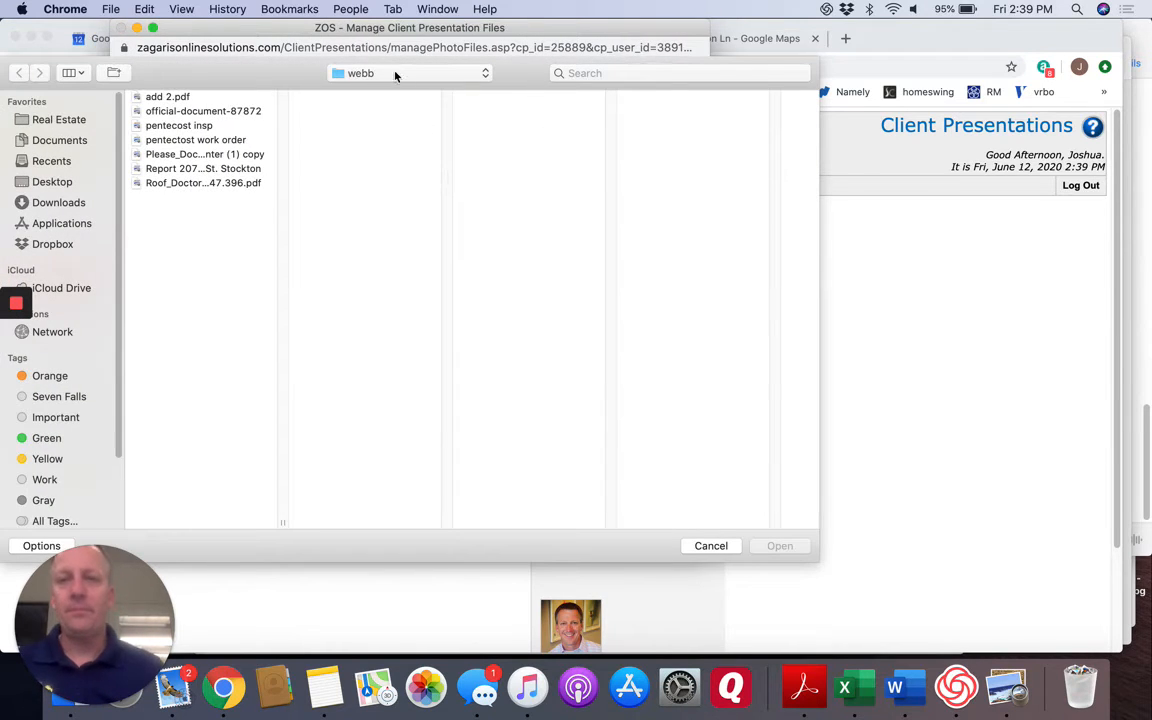
{"action": "left_click", "coordinate": [381, 73]}
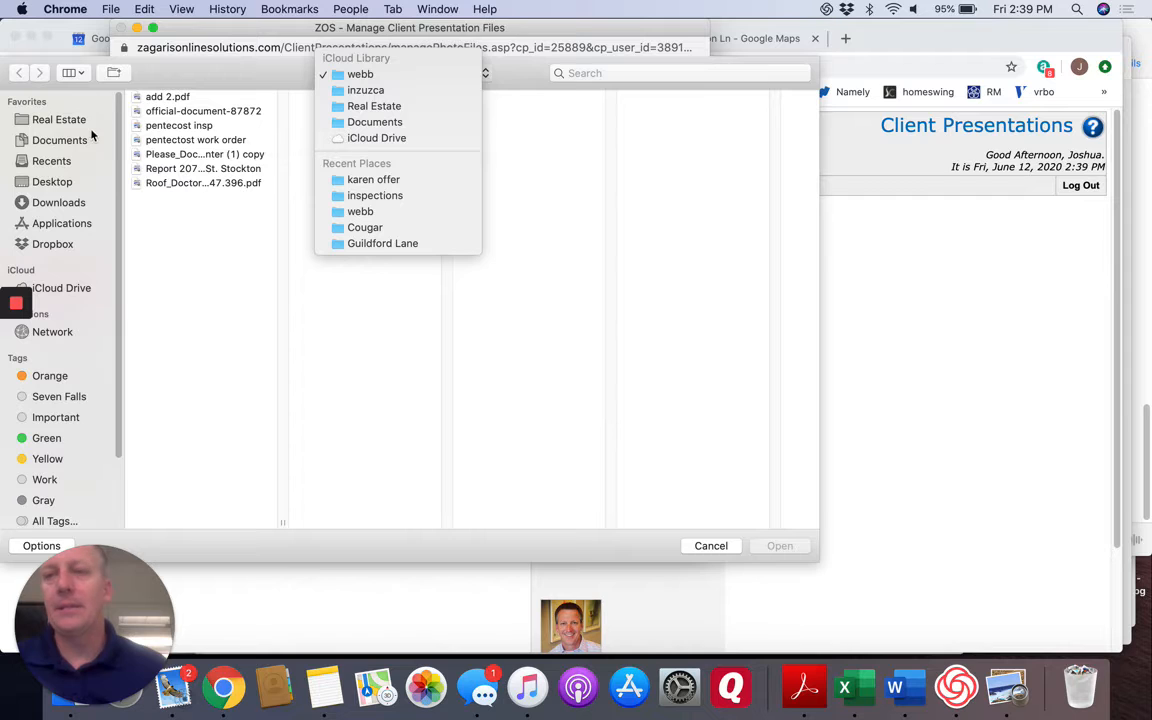
{"action": "left_click", "coordinate": [58, 183]}
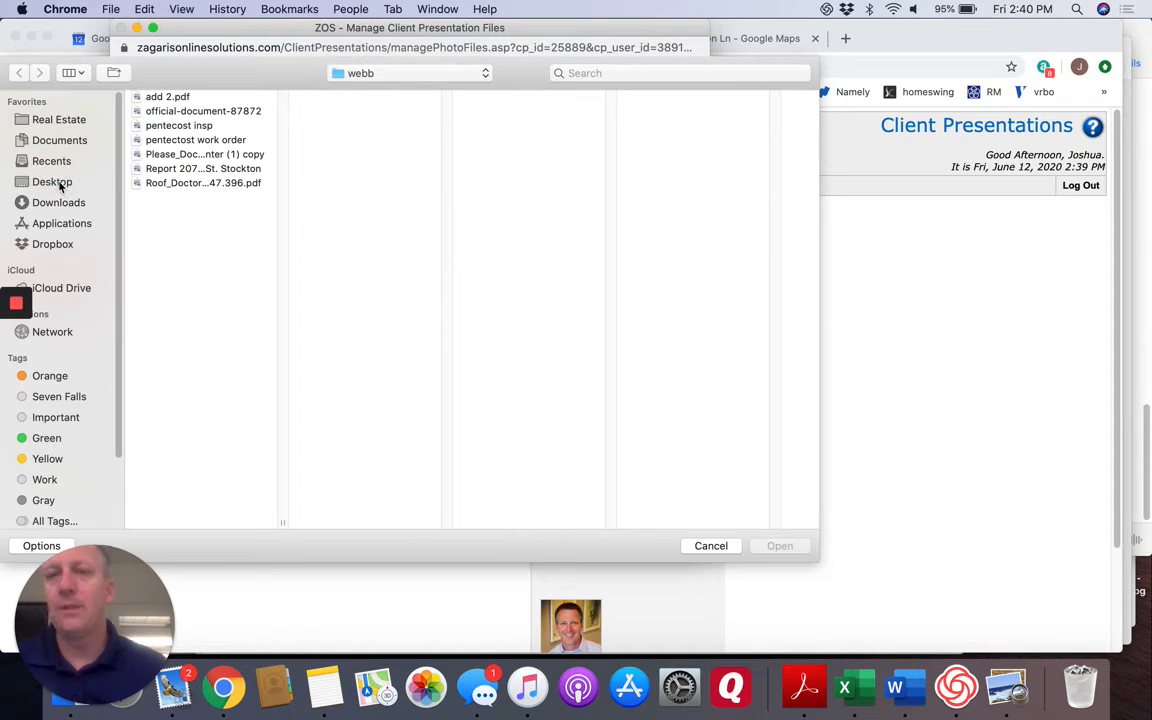
{"action": "left_click", "coordinate": [58, 183]}
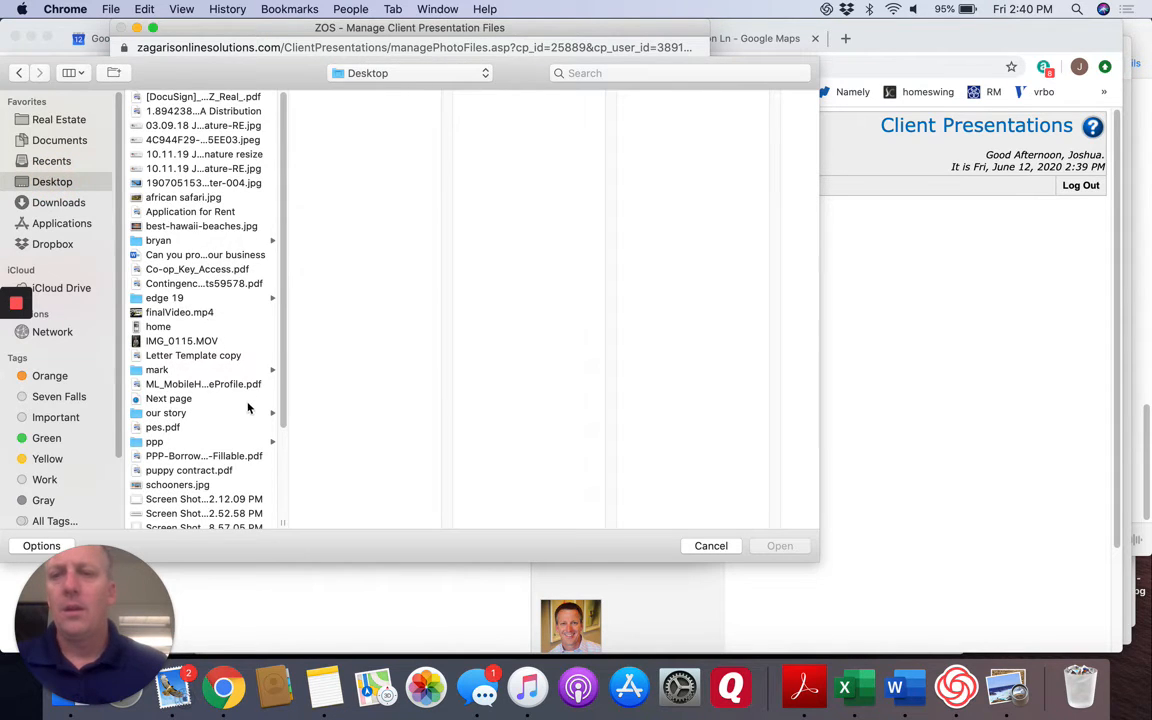
Preview the screenshots and media files on the Desktop to find a house image for the cover page.
{"action": "scroll", "coordinate": [248, 407], "scroll_direction": "down", "scroll_amount": 5}
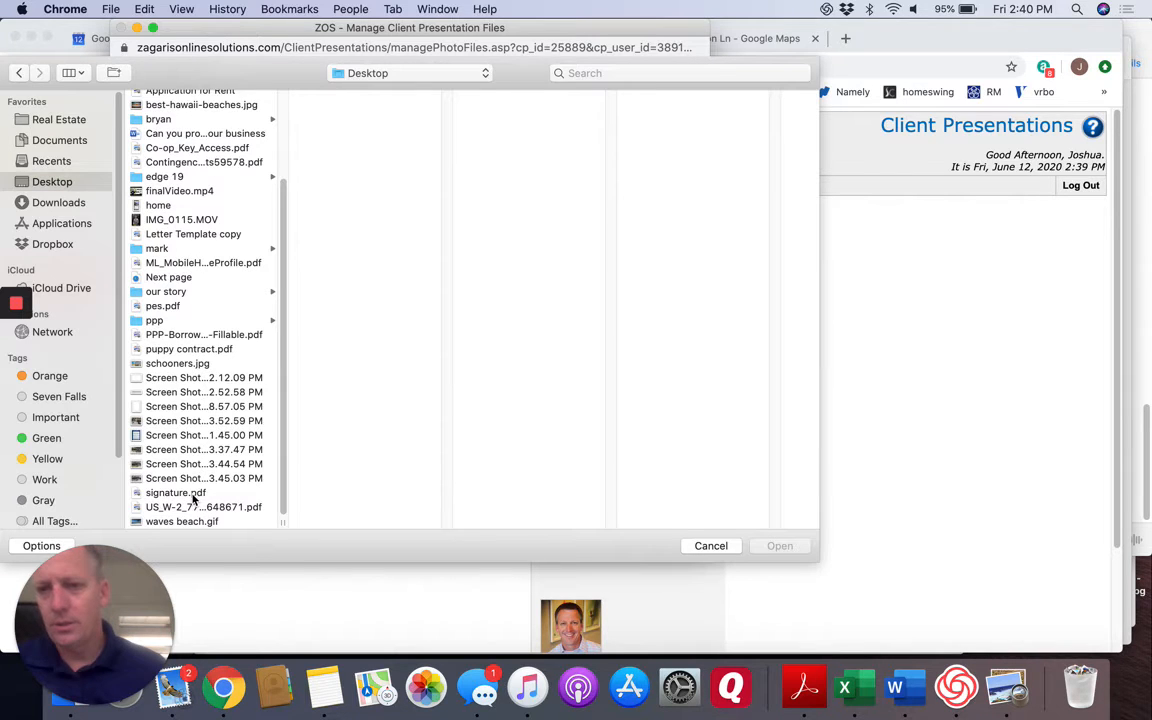
{"action": "left_click", "coordinate": [192, 421]}
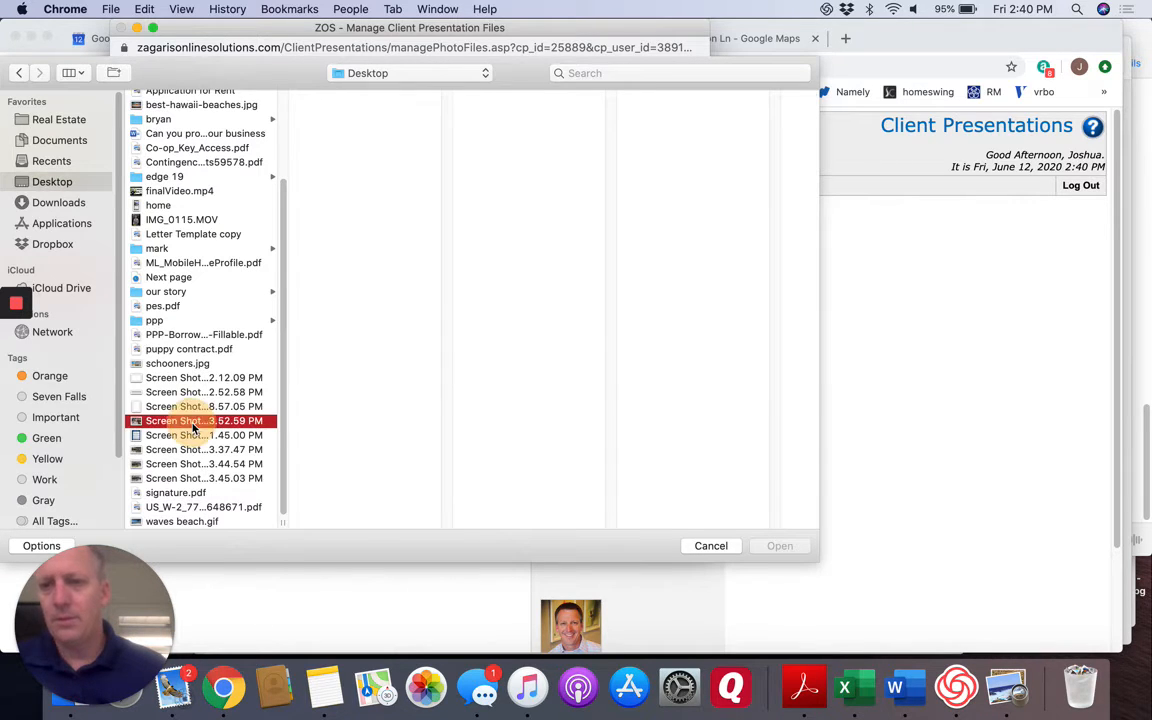
{"action": "left_click", "coordinate": [191, 449]}
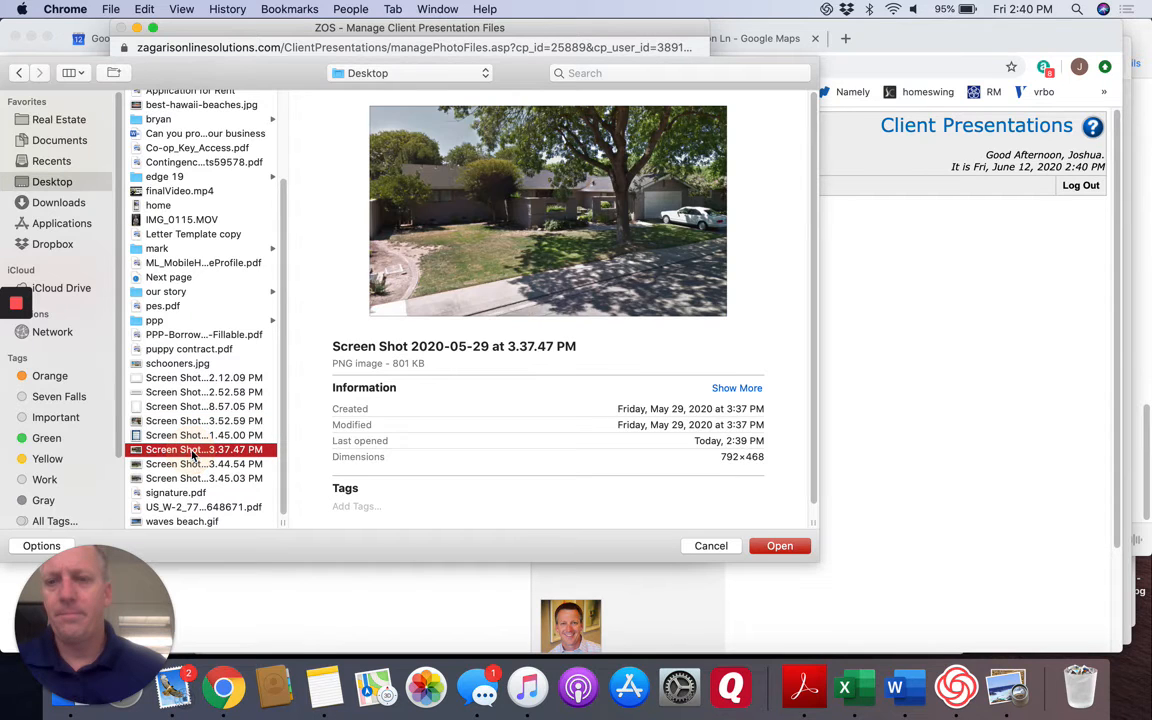
{"action": "left_click", "coordinate": [195, 464]}
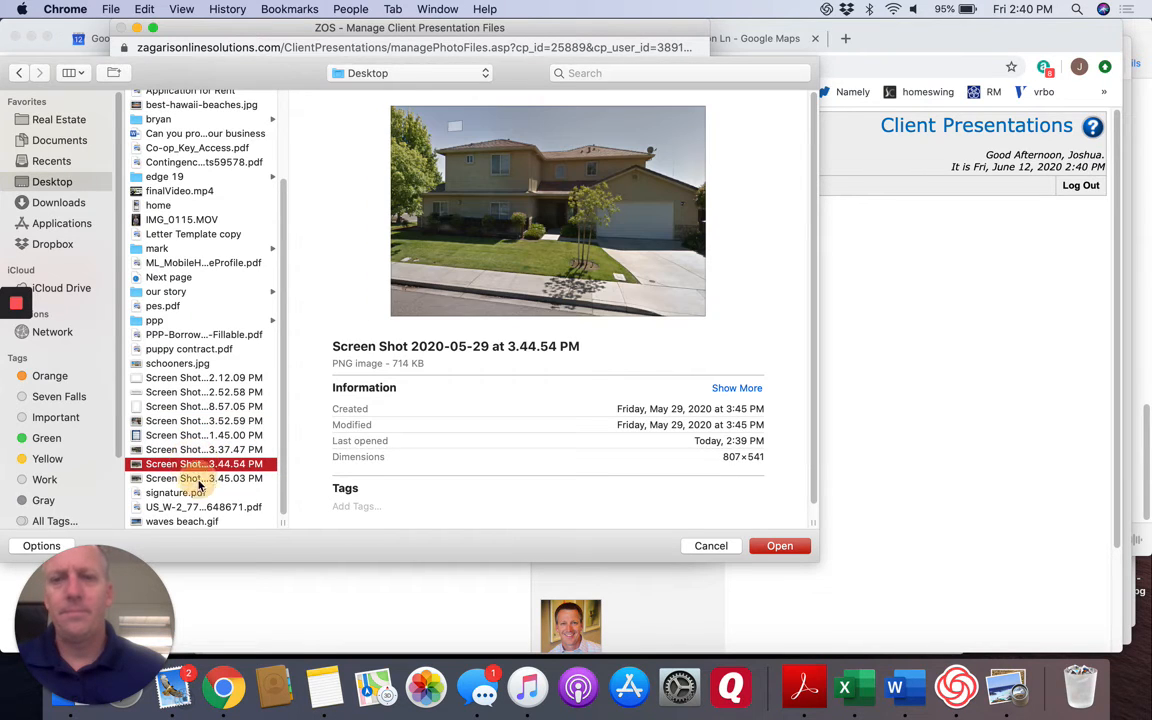
{"action": "left_click", "coordinate": [199, 479]}
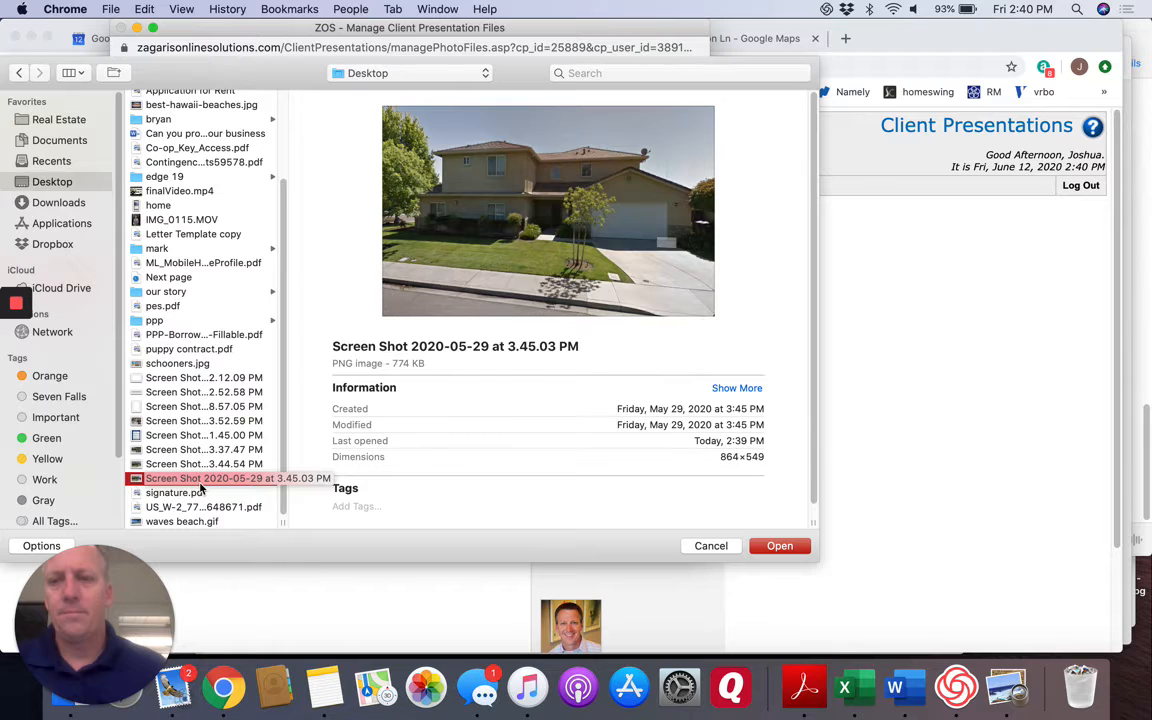
{"action": "scroll", "coordinate": [183, 400], "scroll_direction": "up", "scroll_amount": 1}
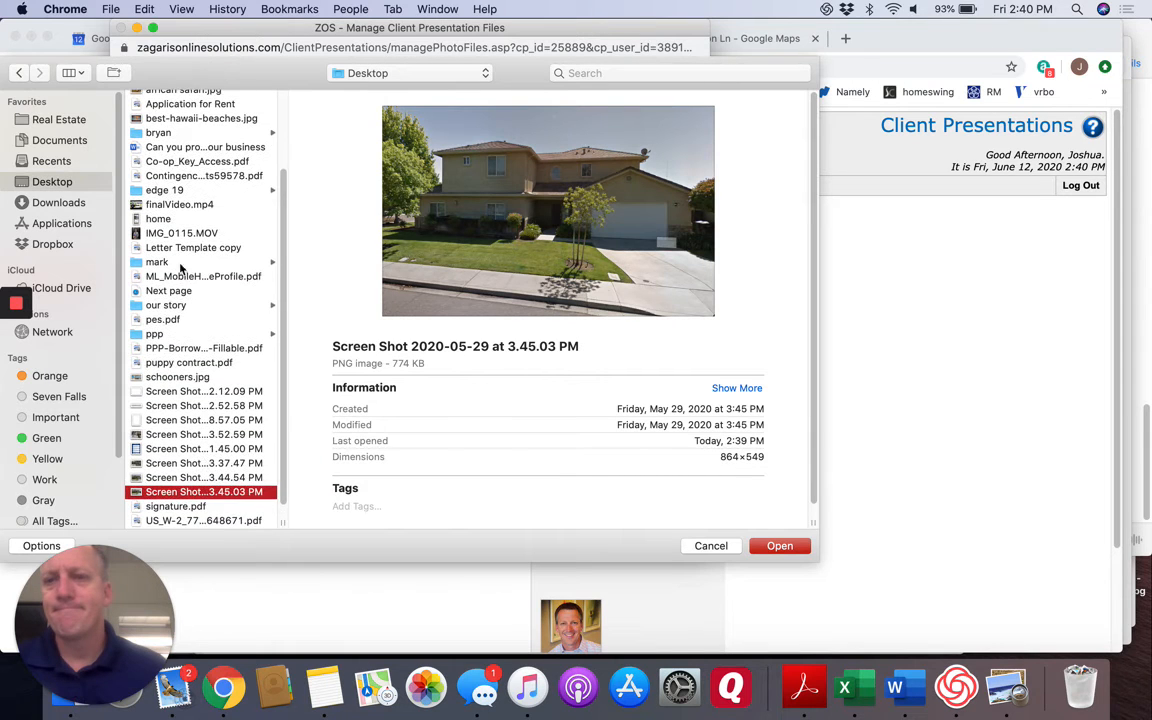
{"action": "left_click", "coordinate": [183, 233]}
{"action": "scroll", "coordinate": [183, 234], "scroll_direction": "up", "scroll_amount": 5}
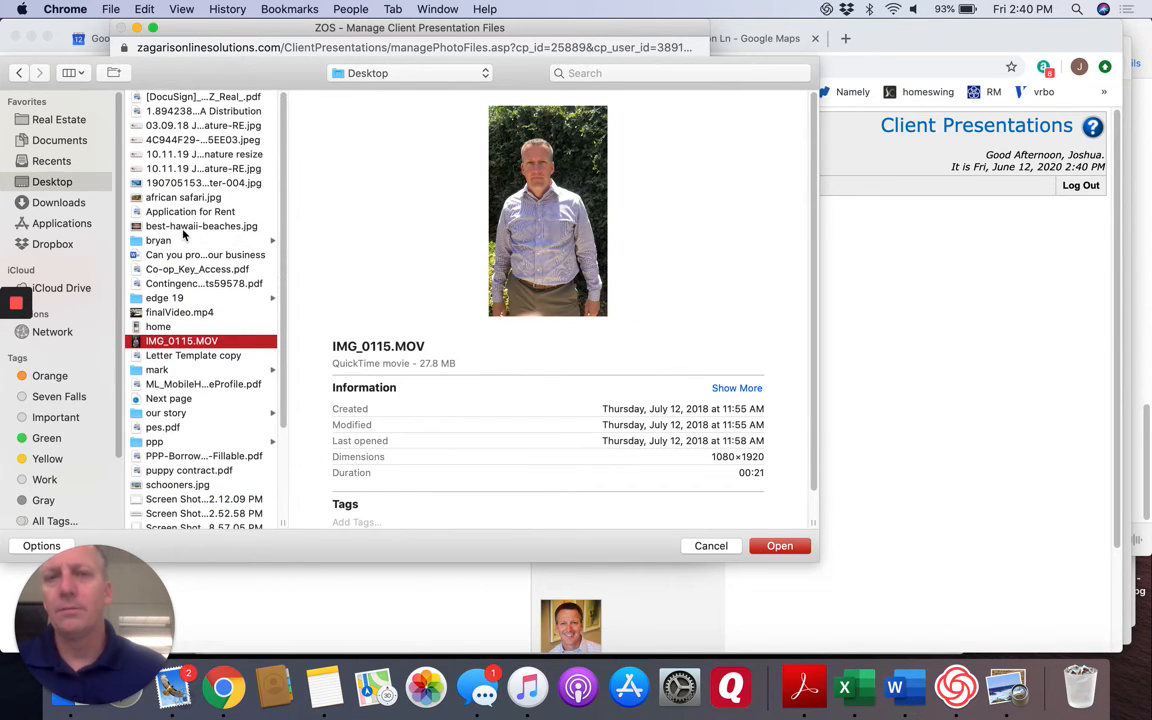
{"action": "scroll", "coordinate": [207, 440], "scroll_direction": "down", "scroll_amount": 5}
{"action": "left_click", "coordinate": [197, 453]}
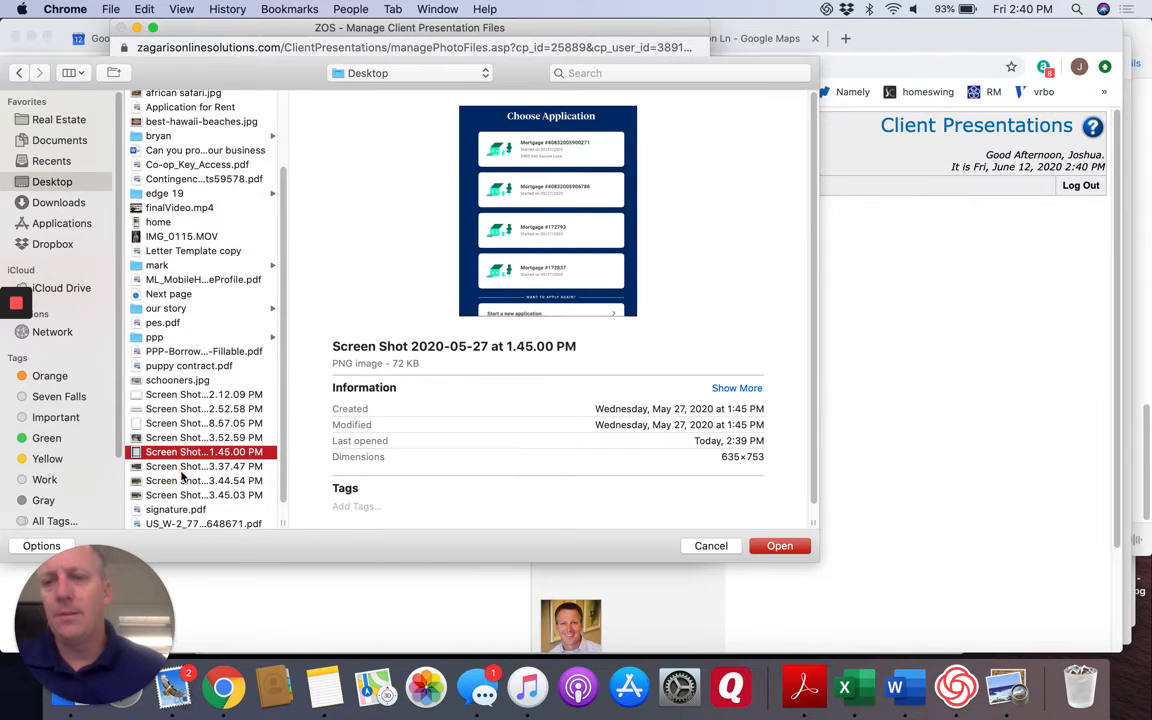
Upload Screen Shot 2020-05-29 at 3.37.47 PM as the cover page property photo and close the photo management window.
{"action": "left_click", "coordinate": [182, 472]}
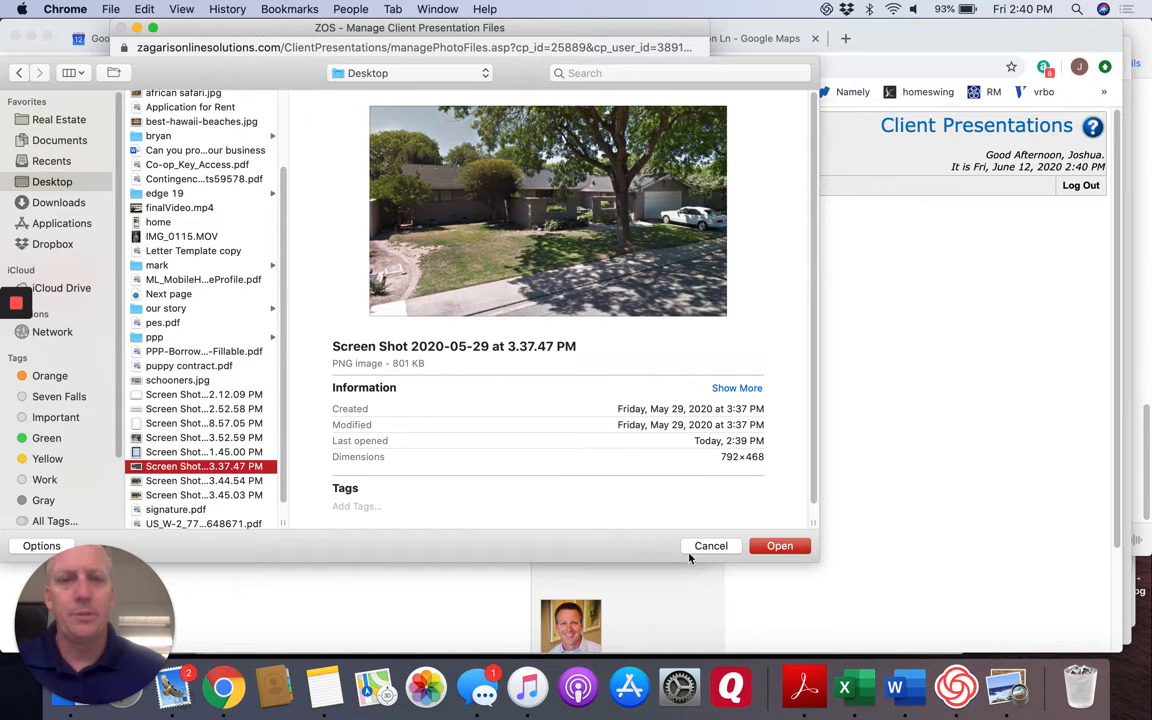
{"action": "left_click", "coordinate": [788, 547]}
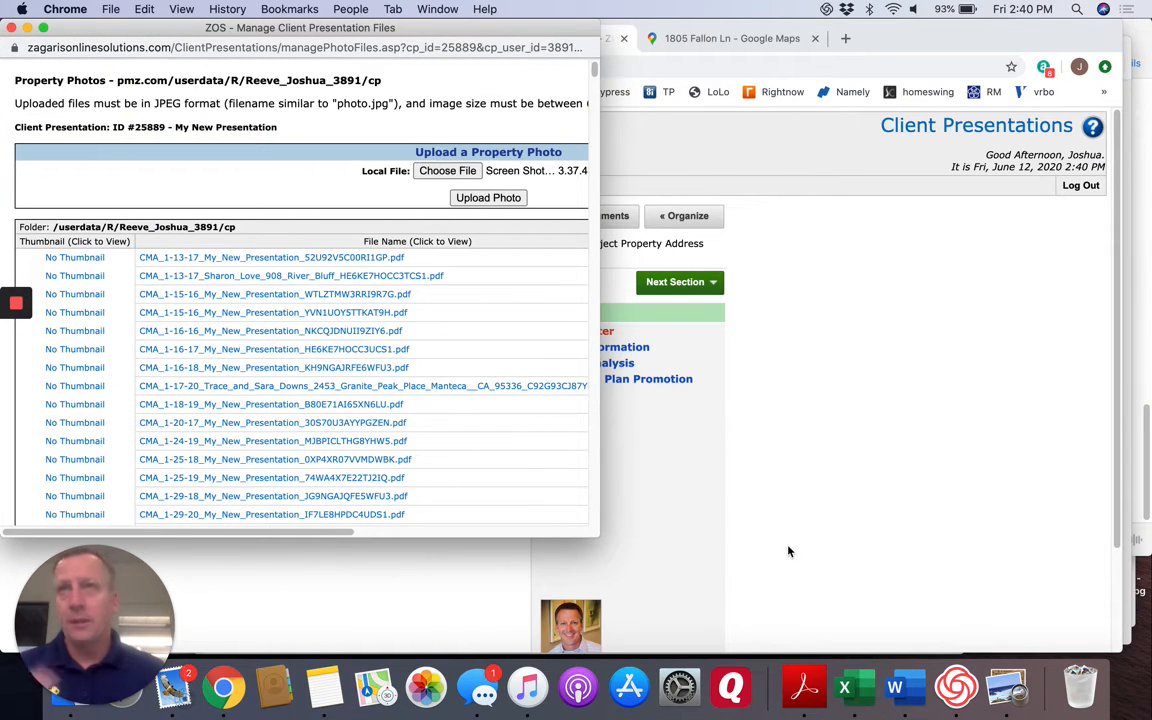
{"action": "left_click", "coordinate": [489, 199]}
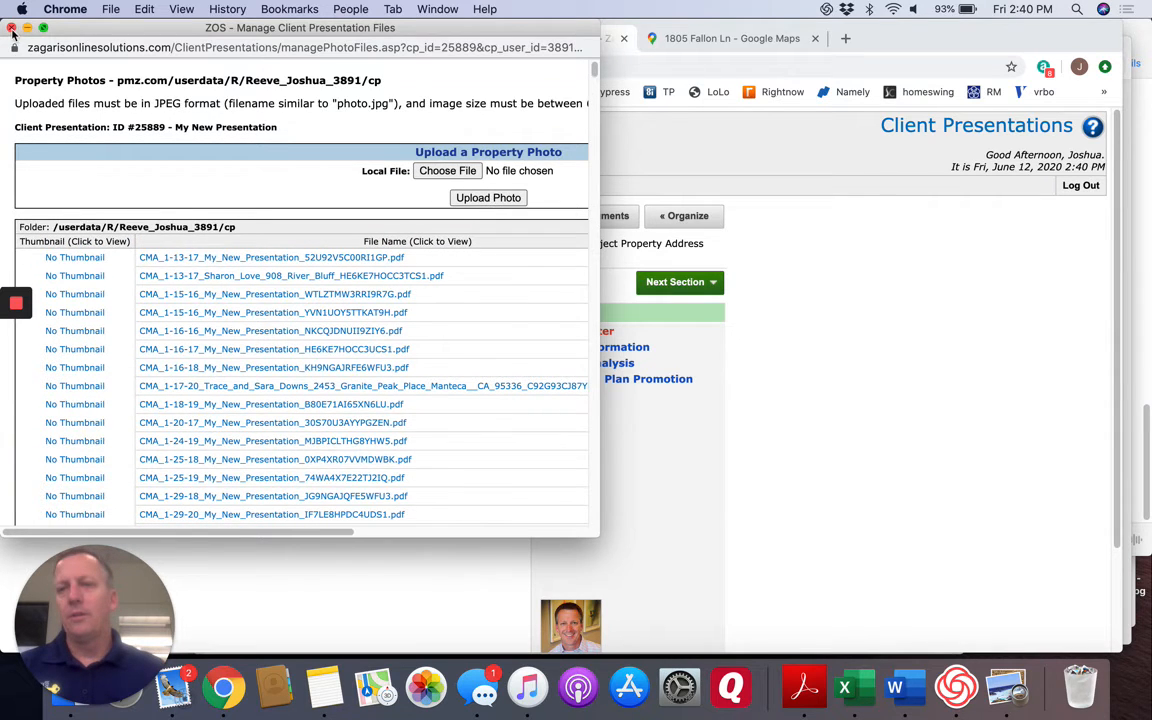
{"action": "left_click", "coordinate": [11, 28]}
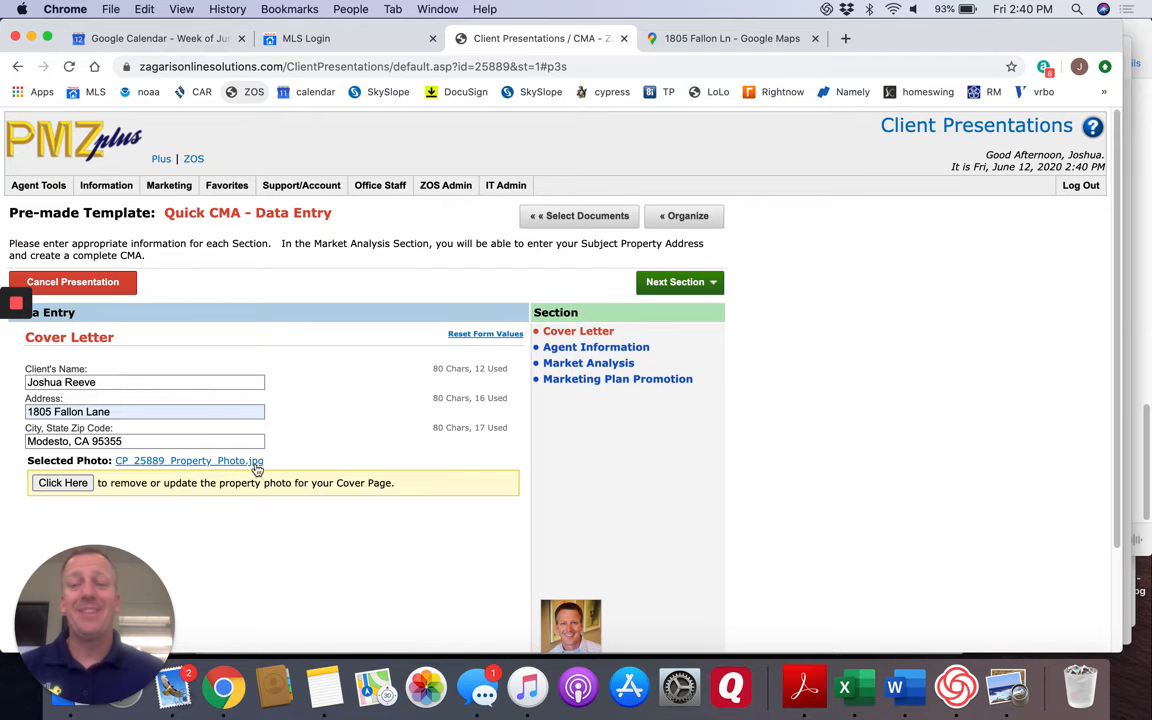
{"action": "left_click", "coordinate": [60, 483]}
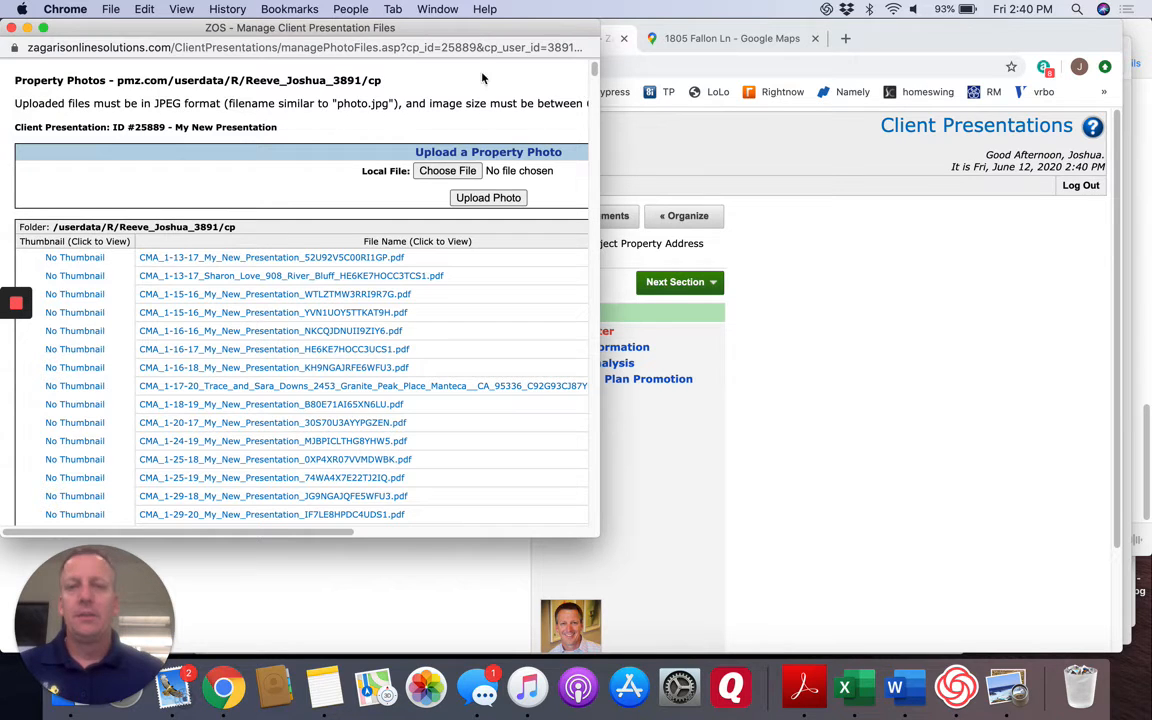
{"action": "left_click", "coordinate": [15, 27]}
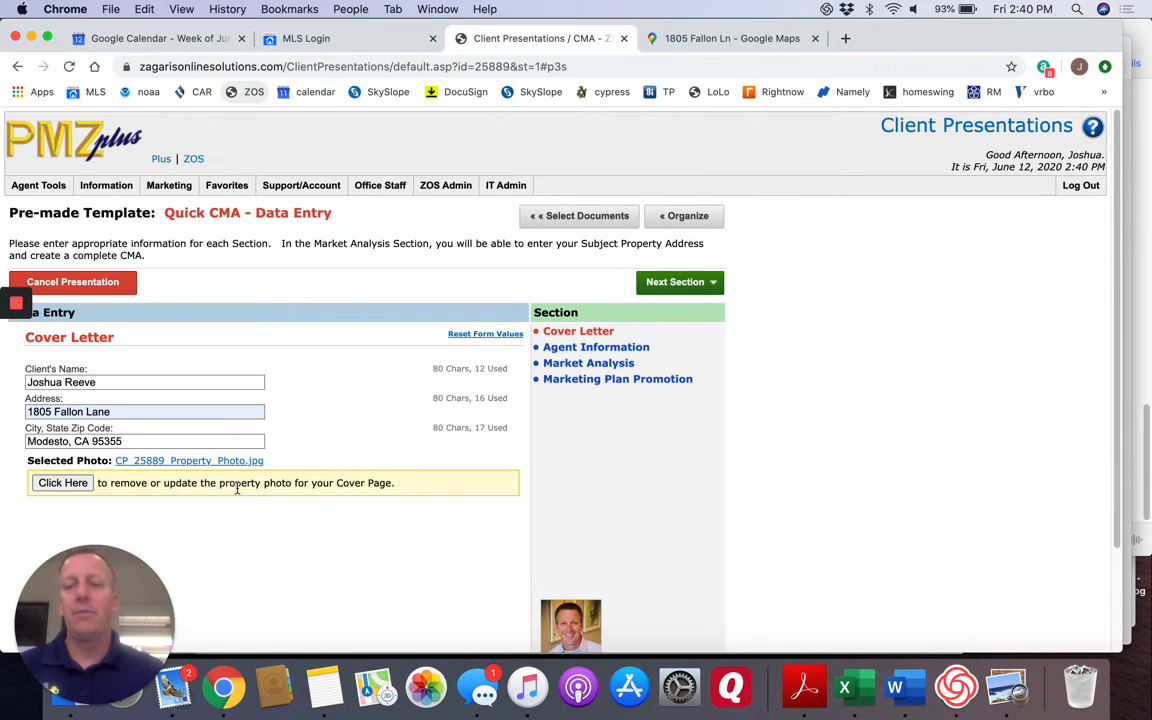
Advance from the Cover Letter through Agent Information to the Market Analysis section.
{"action": "left_click", "coordinate": [676, 283]}
{"action": "scroll", "coordinate": [350, 533], "scroll_direction": "down", "scroll_amount": 2}
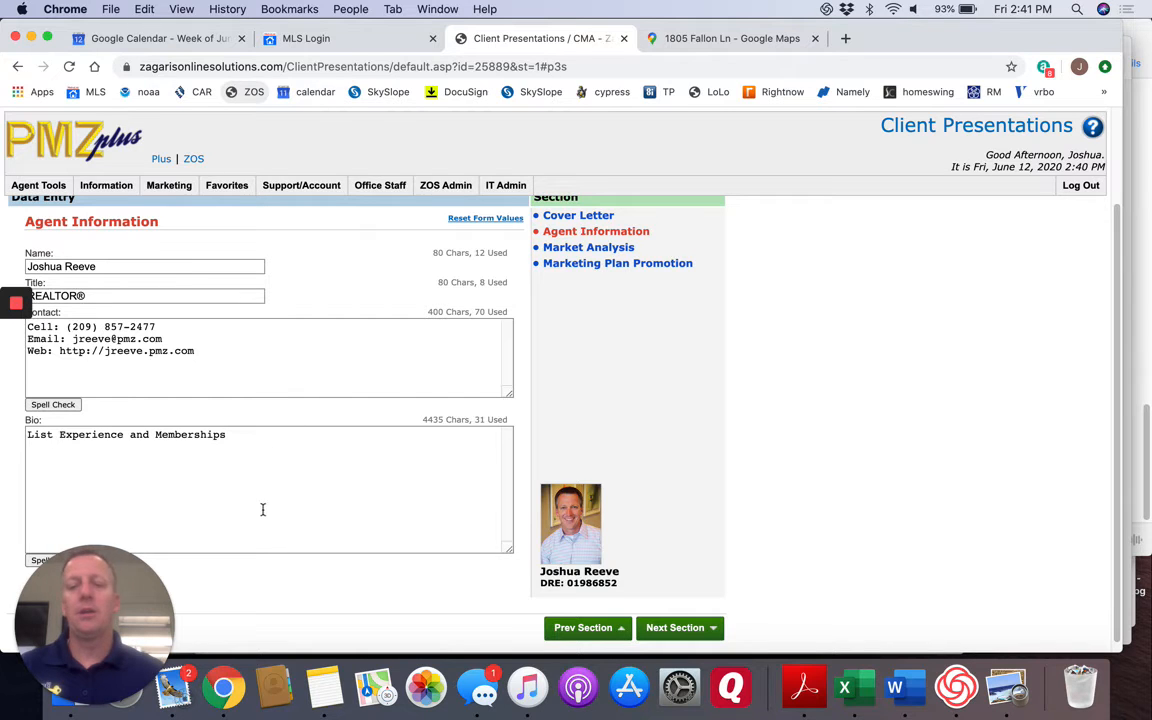
{"action": "scroll", "coordinate": [270, 510], "scroll_direction": "down", "scroll_amount": 1}
{"action": "left_click", "coordinate": [674, 619]}
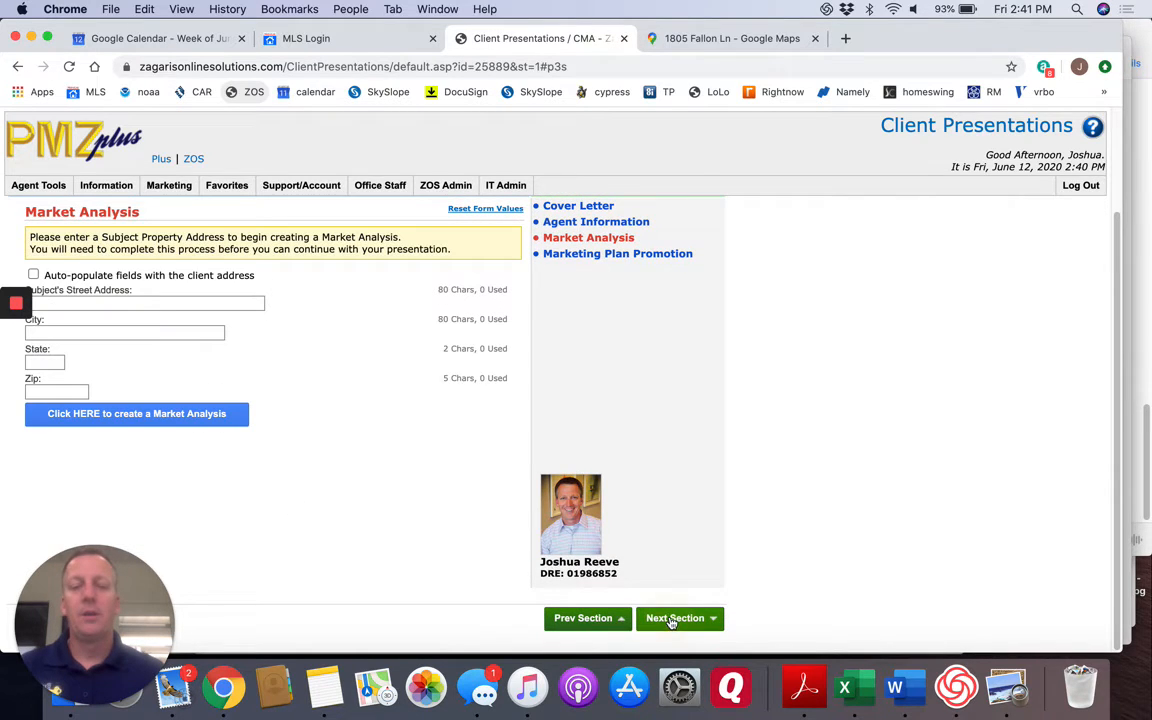
Auto-populate the subject property with the client address, create a market analysis, and find matching properties.
{"action": "left_click", "coordinate": [33, 275]}
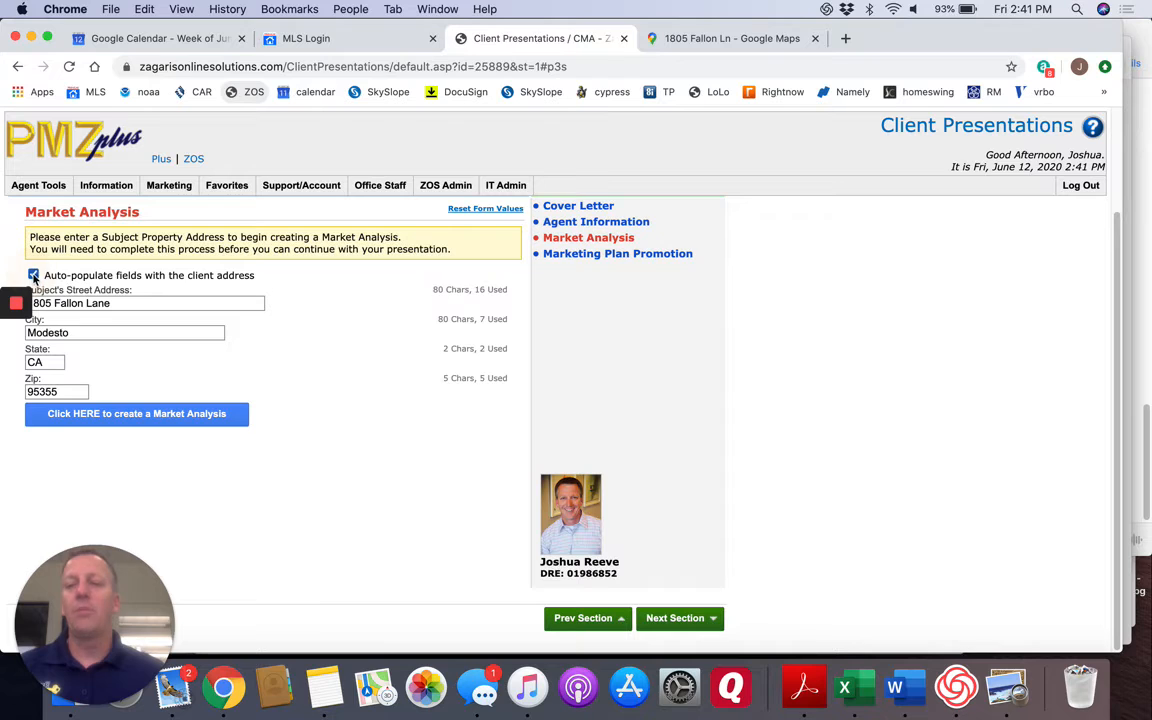
{"action": "left_click", "coordinate": [118, 424]}
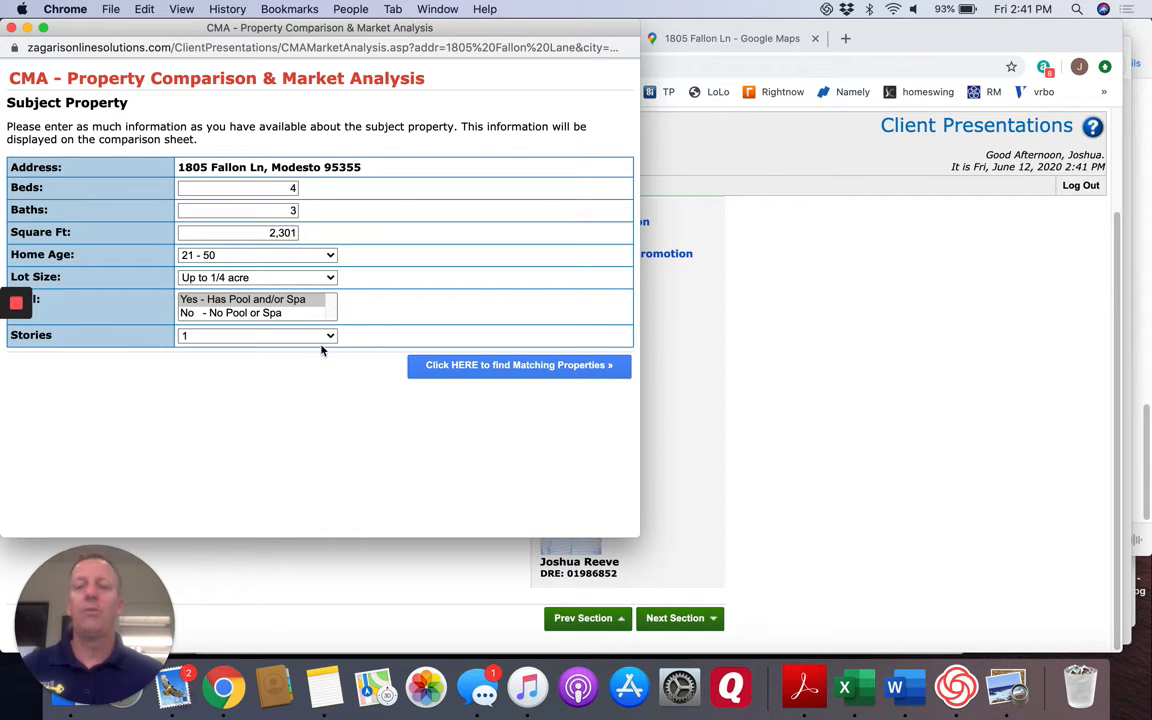
{"action": "left_click", "coordinate": [466, 366]}
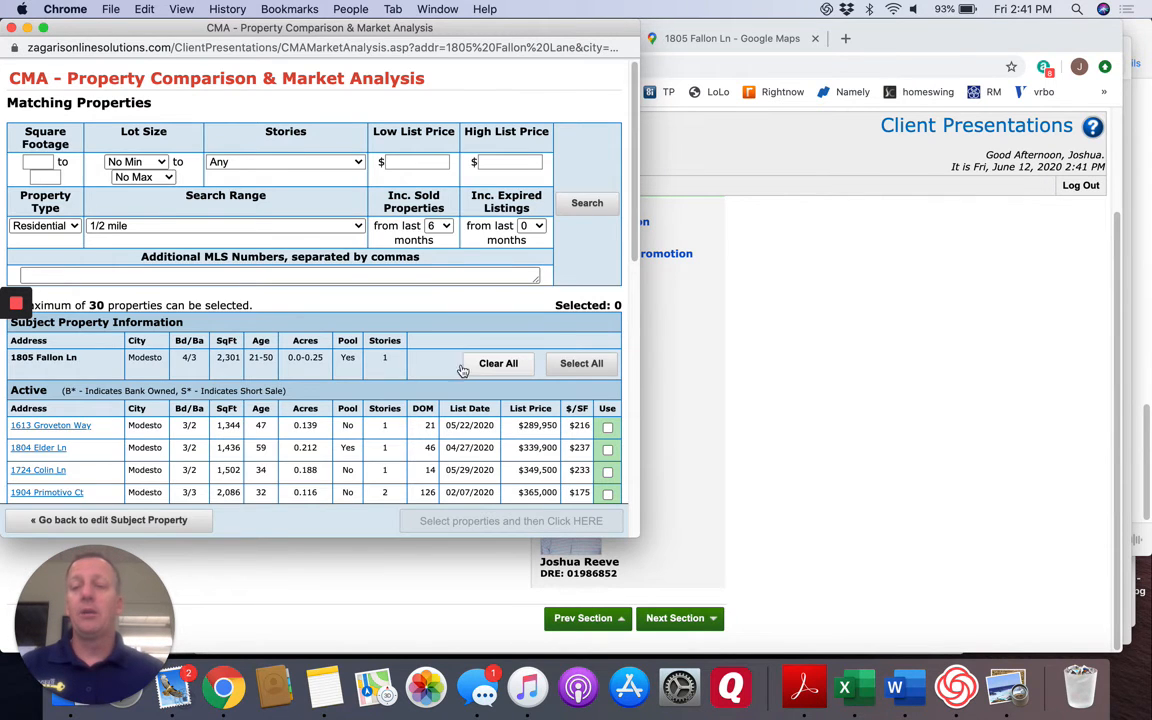
Select the active listings priced at $415,000 and $475,000 and the pending listings at $425,000 and $509,900 as comparables.
{"action": "scroll", "coordinate": [360, 376], "scroll_direction": "down", "scroll_amount": 5}
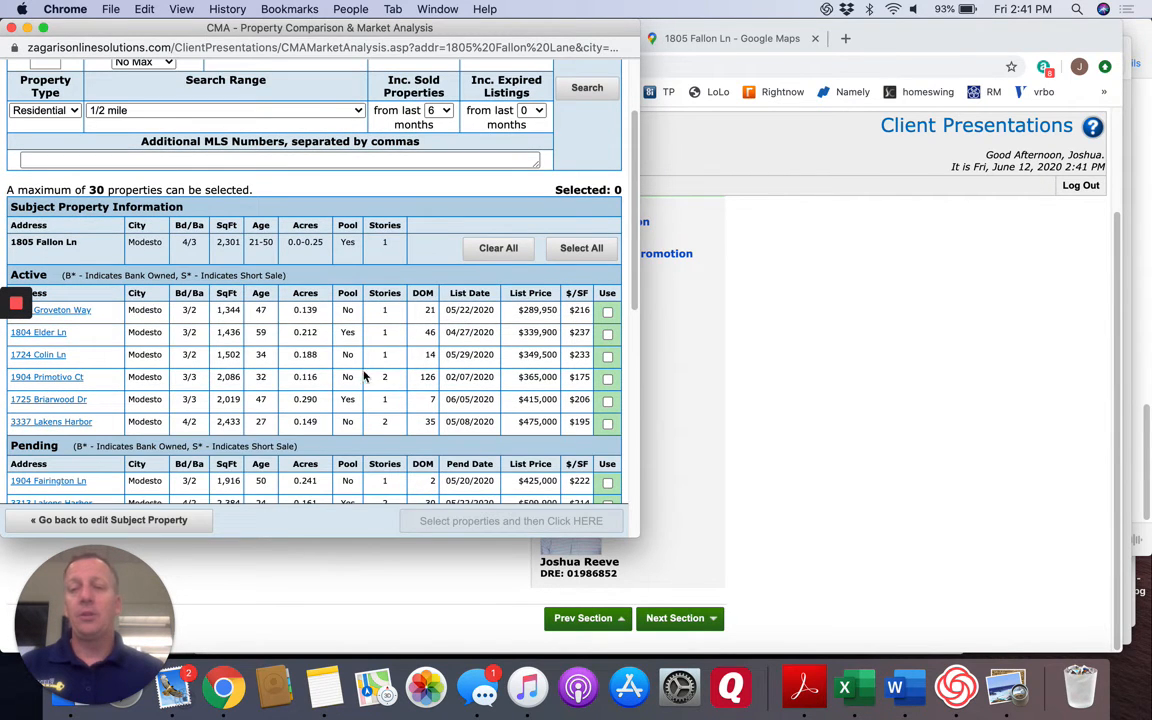
{"action": "left_click", "coordinate": [607, 401]}
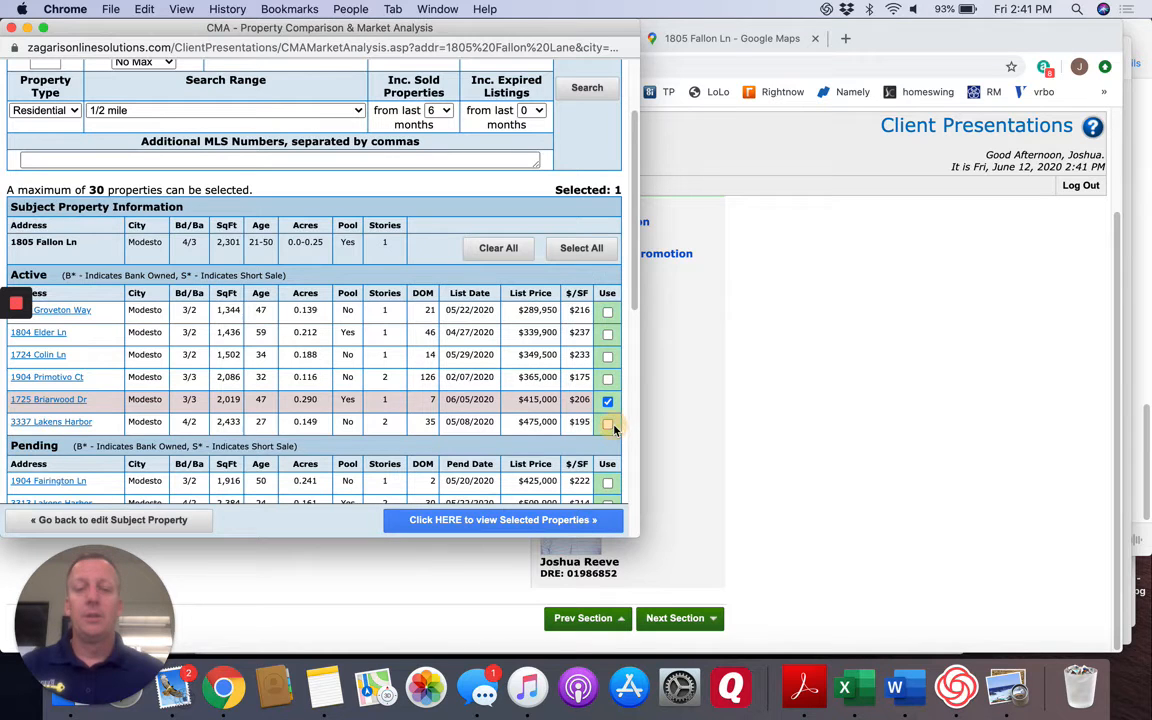
{"action": "left_click", "coordinate": [607, 423]}
{"action": "scroll", "coordinate": [476, 384], "scroll_direction": "down", "scroll_amount": 5}
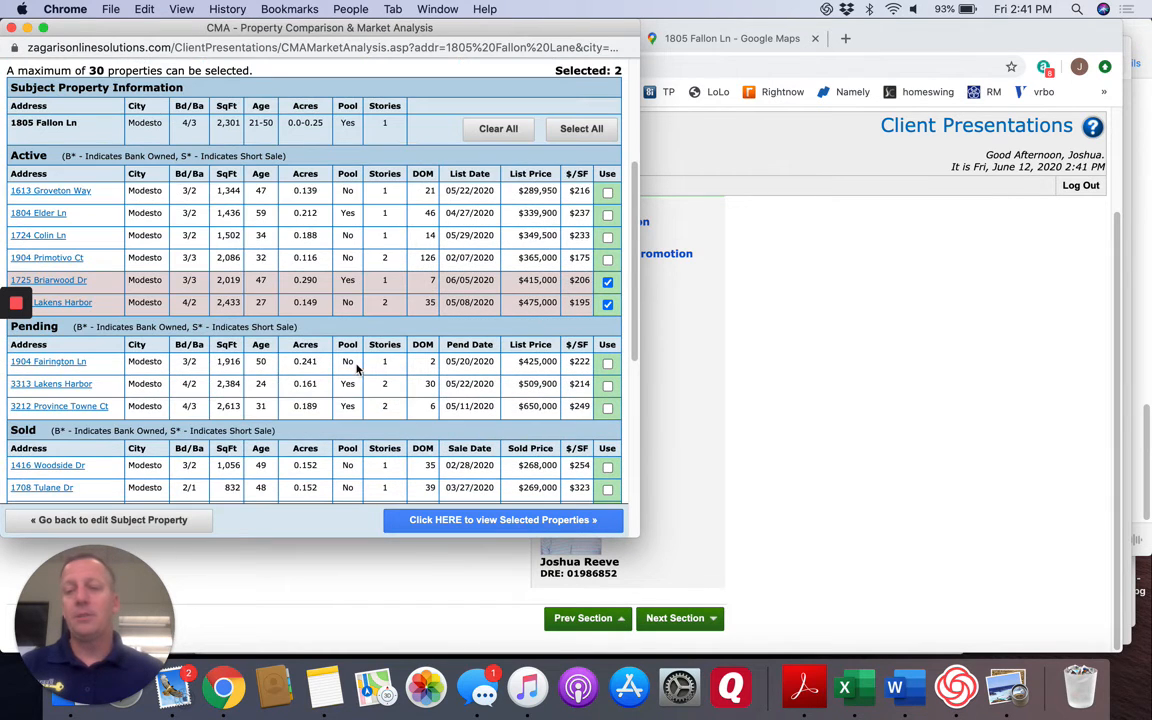
{"action": "left_click", "coordinate": [607, 364]}
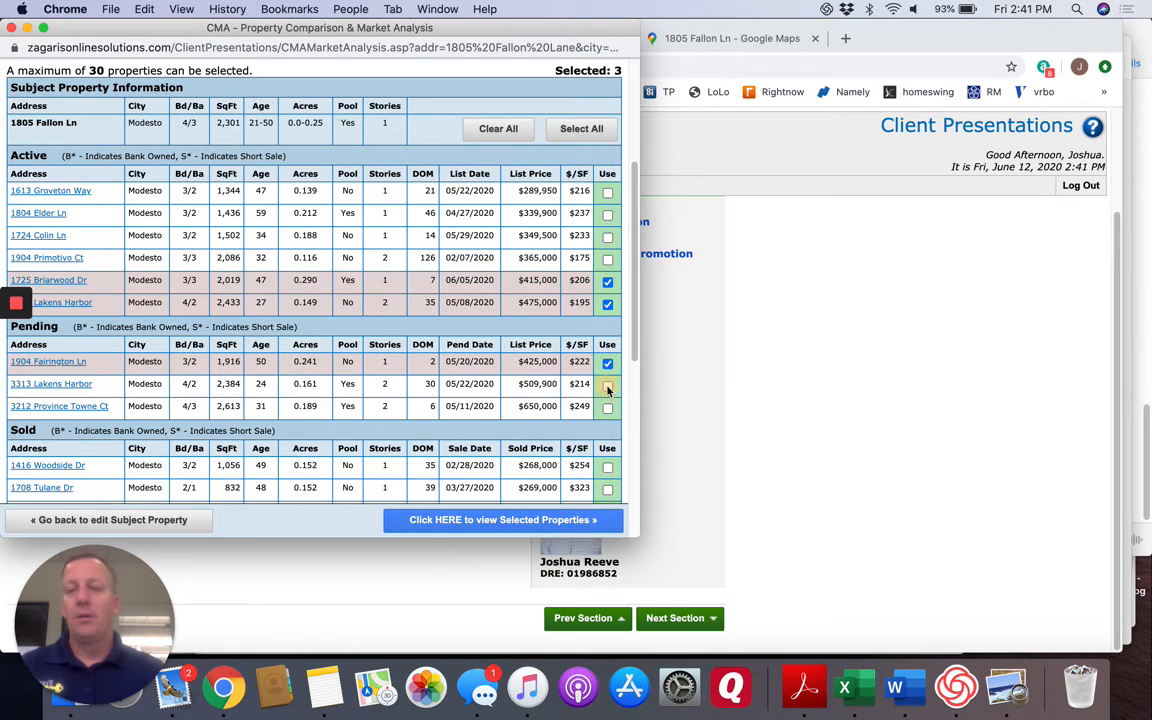
{"action": "left_click", "coordinate": [607, 387]}
Add the sold 2,130 sq ft property at $365,000 and the 1,925 sq ft one at $375,000 to the comparables.
{"action": "scroll", "coordinate": [521, 407], "scroll_direction": "down", "scroll_amount": 5}
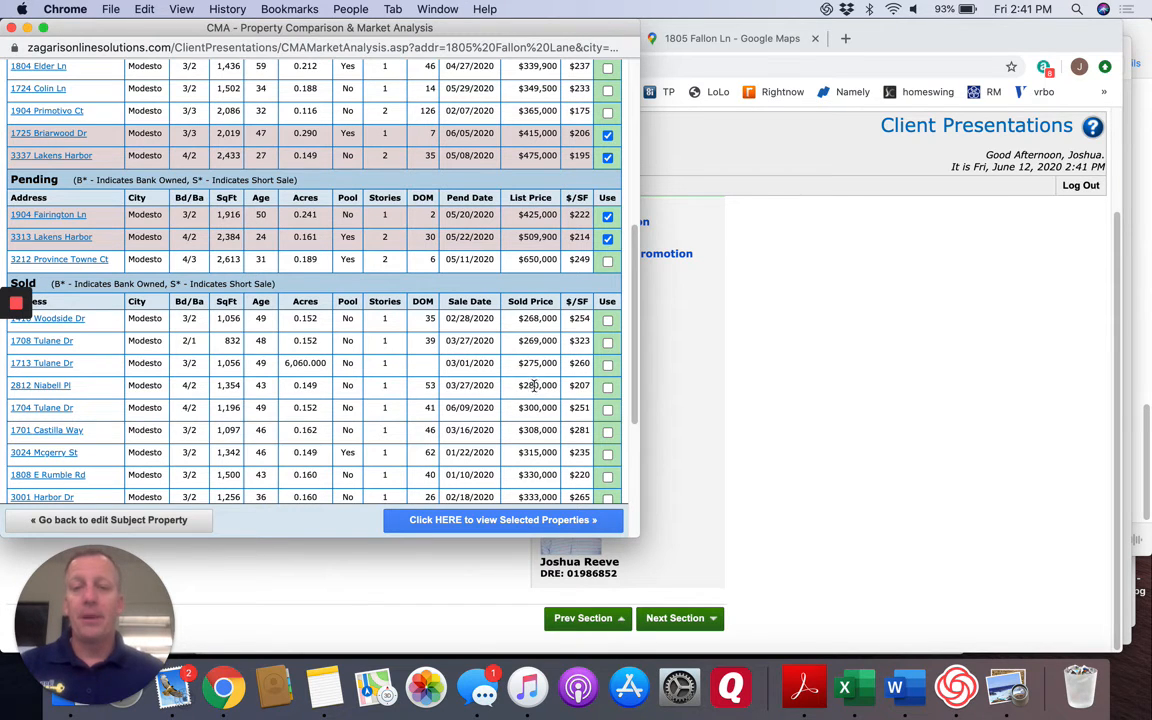
{"action": "scroll", "coordinate": [348, 385], "scroll_direction": "down", "scroll_amount": 1}
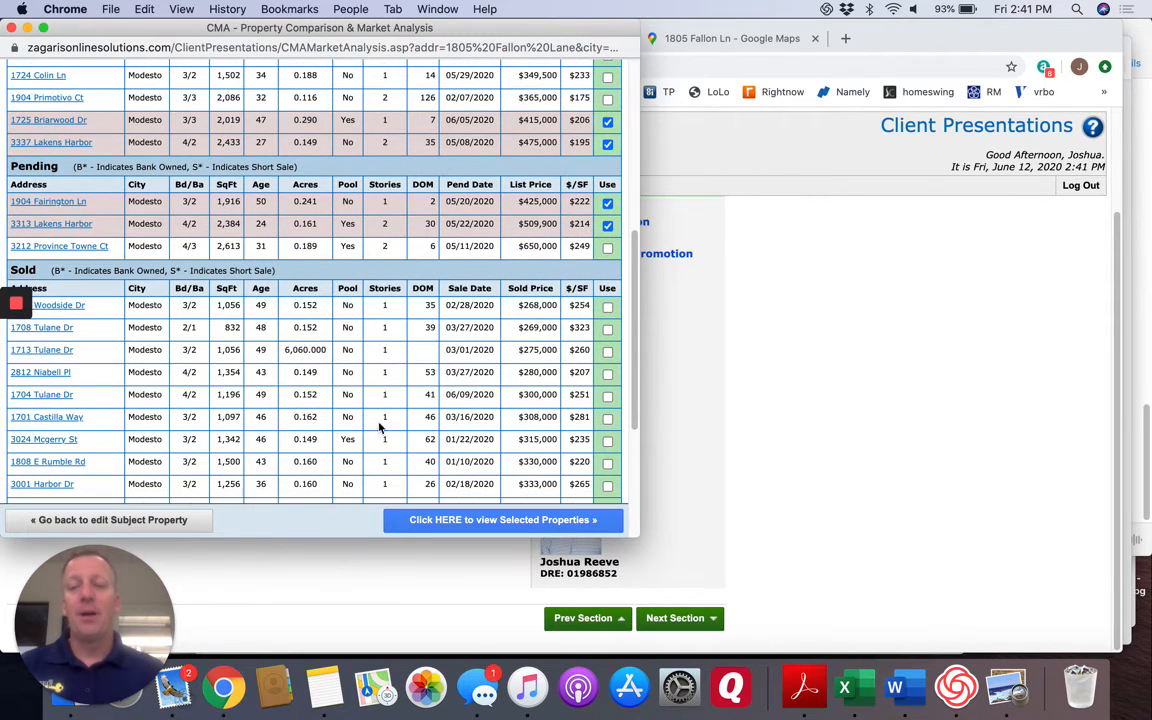
{"action": "scroll", "coordinate": [418, 453], "scroll_direction": "down", "scroll_amount": 6}
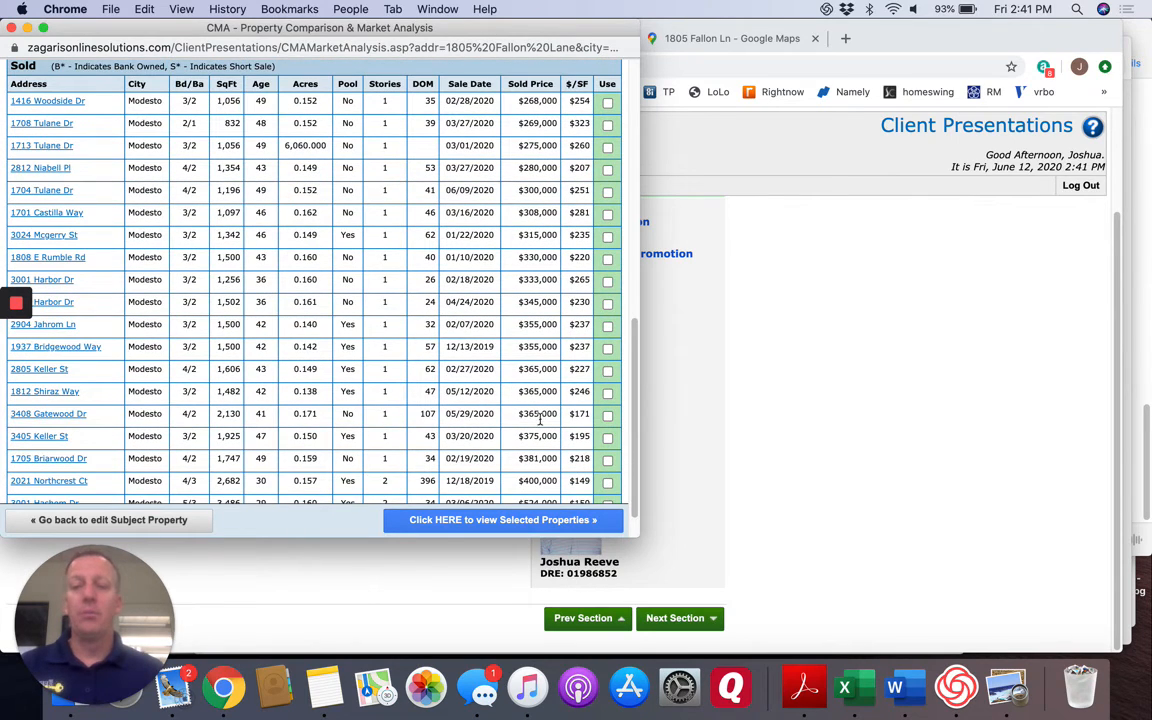
{"action": "left_click", "coordinate": [607, 416]}
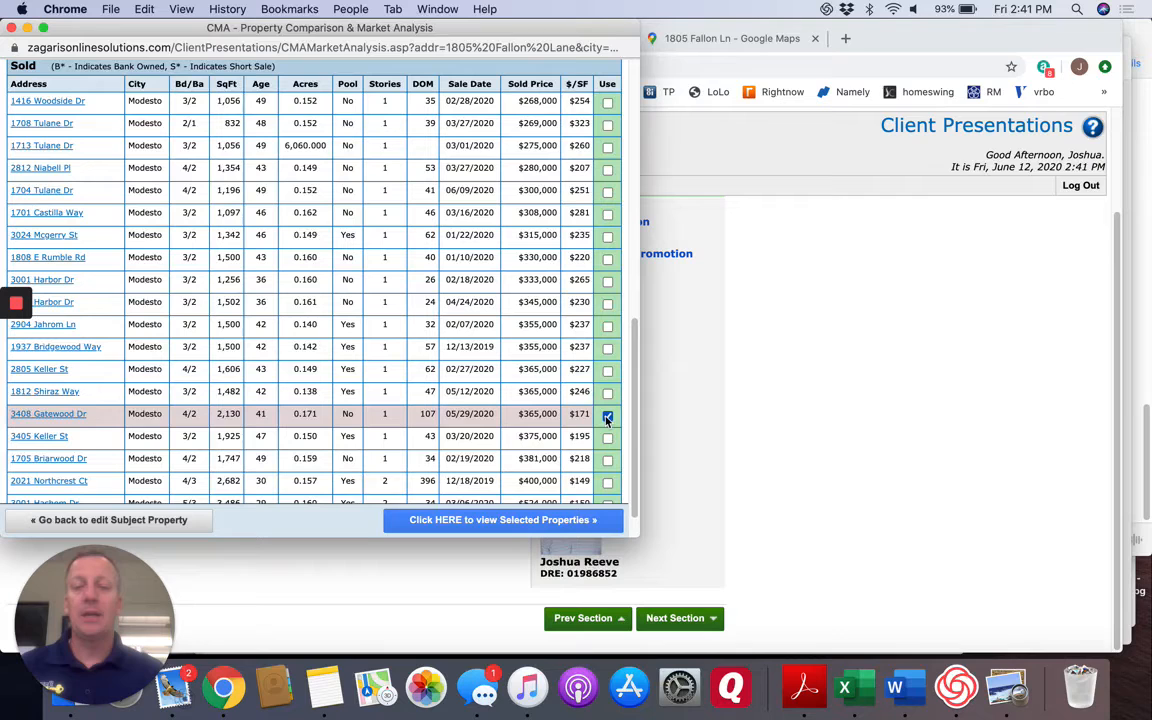
{"action": "left_click", "coordinate": [606, 437]}
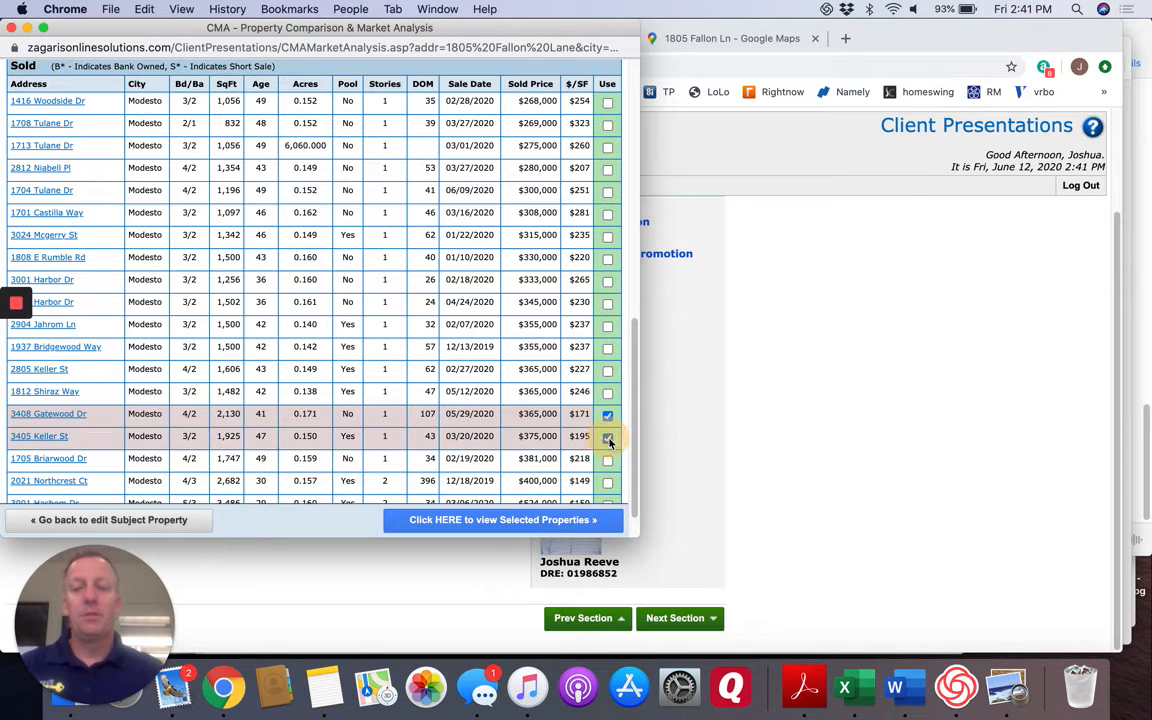
Add the sold 2,682 sq ft property at $400,000 to the comparables and view the selected properties.
{"action": "scroll", "coordinate": [587, 437], "scroll_direction": "down", "scroll_amount": 1}
{"action": "scroll", "coordinate": [587, 437], "scroll_direction": "down", "scroll_amount": 1}
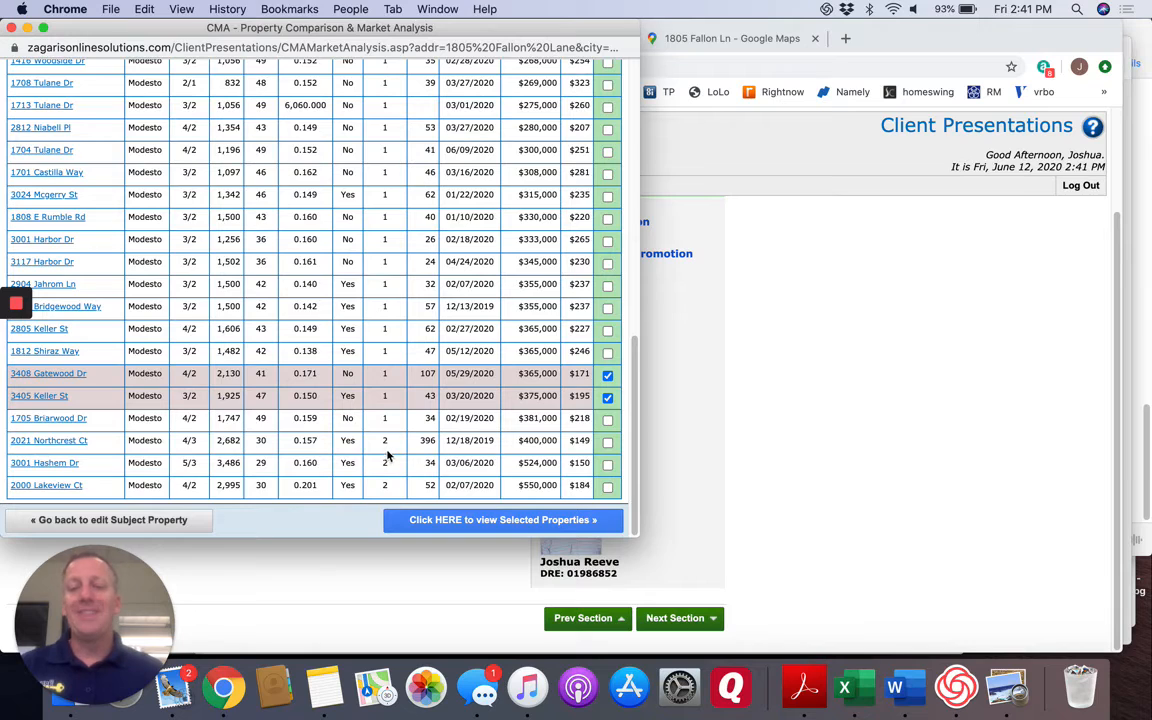
{"action": "left_click", "coordinate": [607, 443]}
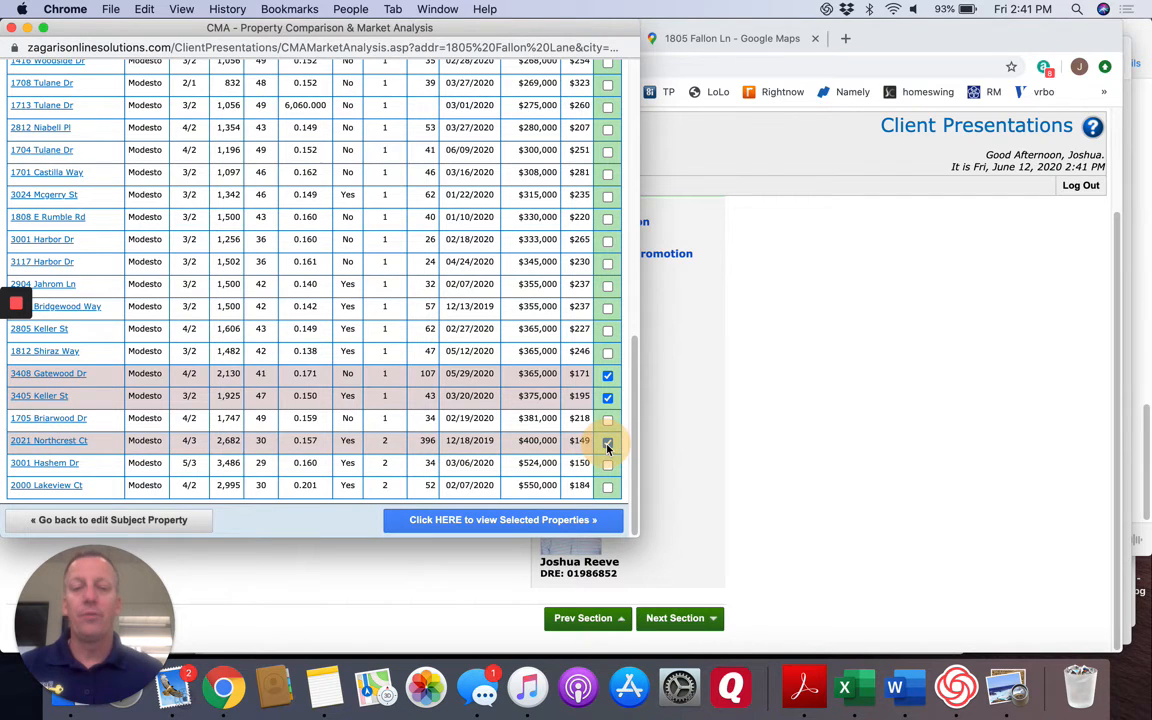
{"action": "left_click", "coordinate": [493, 521]}
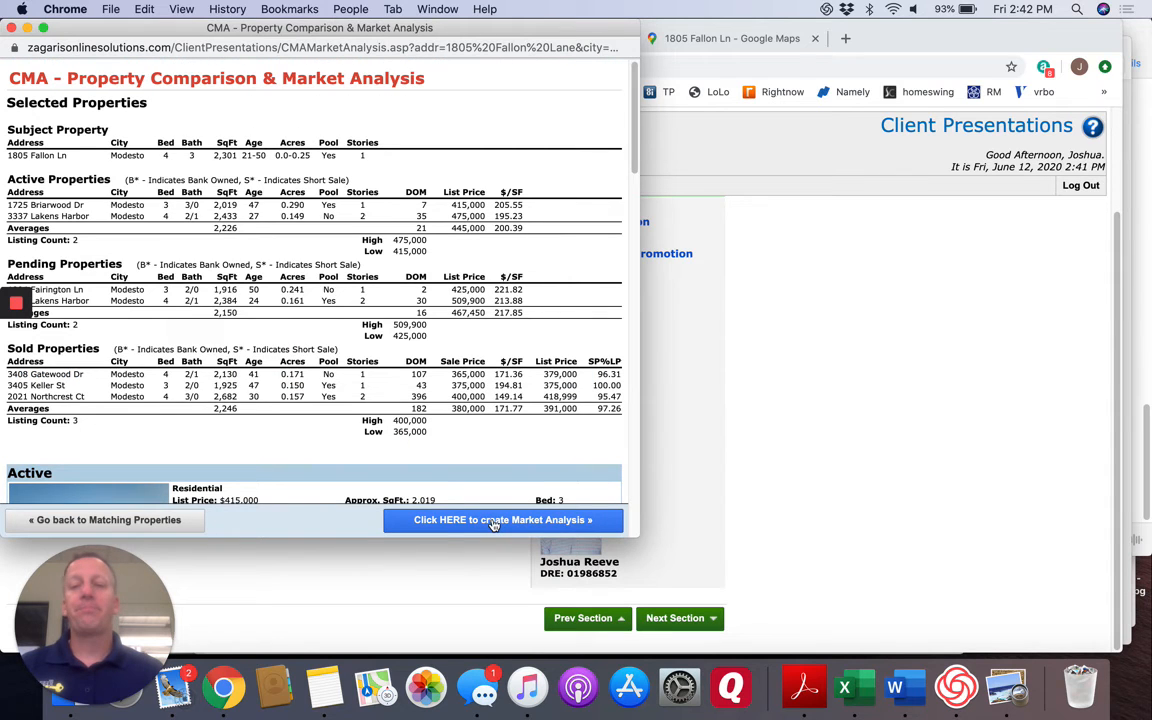
Enter the agent comment "RIght off Sylvan." for the active listing priced at $415,000.
{"action": "scroll", "coordinate": [380, 463], "scroll_direction": "down", "scroll_amount": 5}
{"action": "left_click", "coordinate": [228, 167]}
{"action": "type", "text": "RIght off Sylvan."}
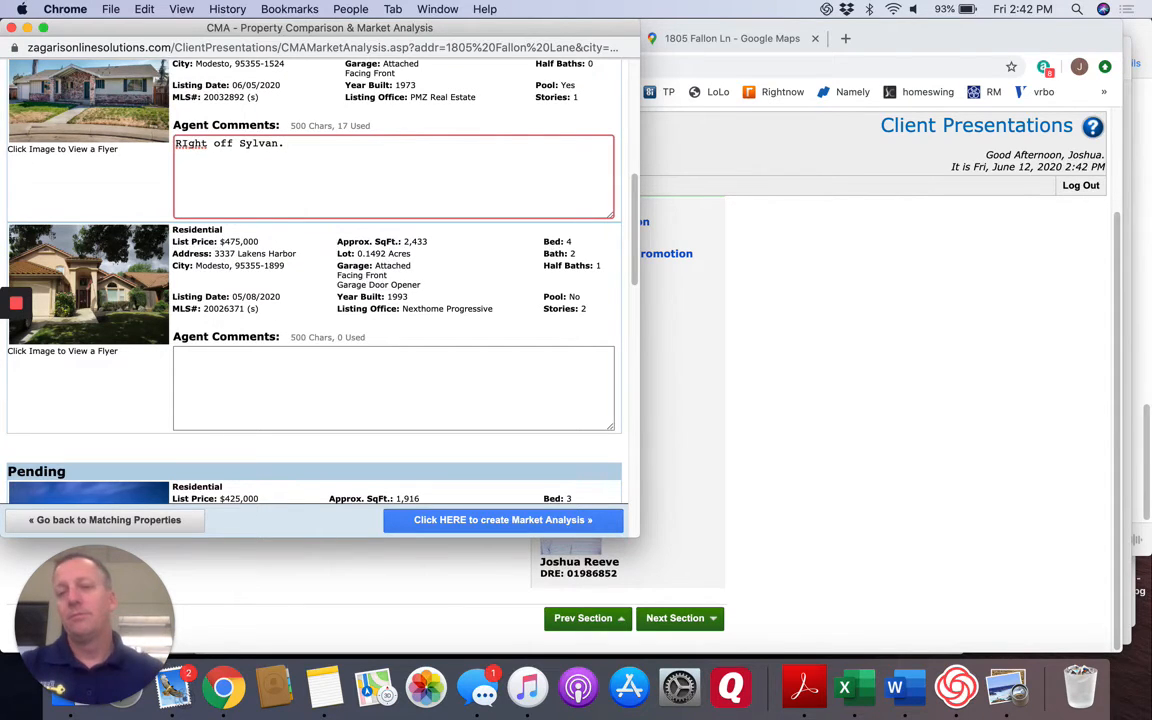
Enter the agent comment "Same neighborhood, very similar home." for the pending listing priced at $425,000.
{"action": "scroll", "coordinate": [421, 303], "scroll_direction": "down", "scroll_amount": 3}
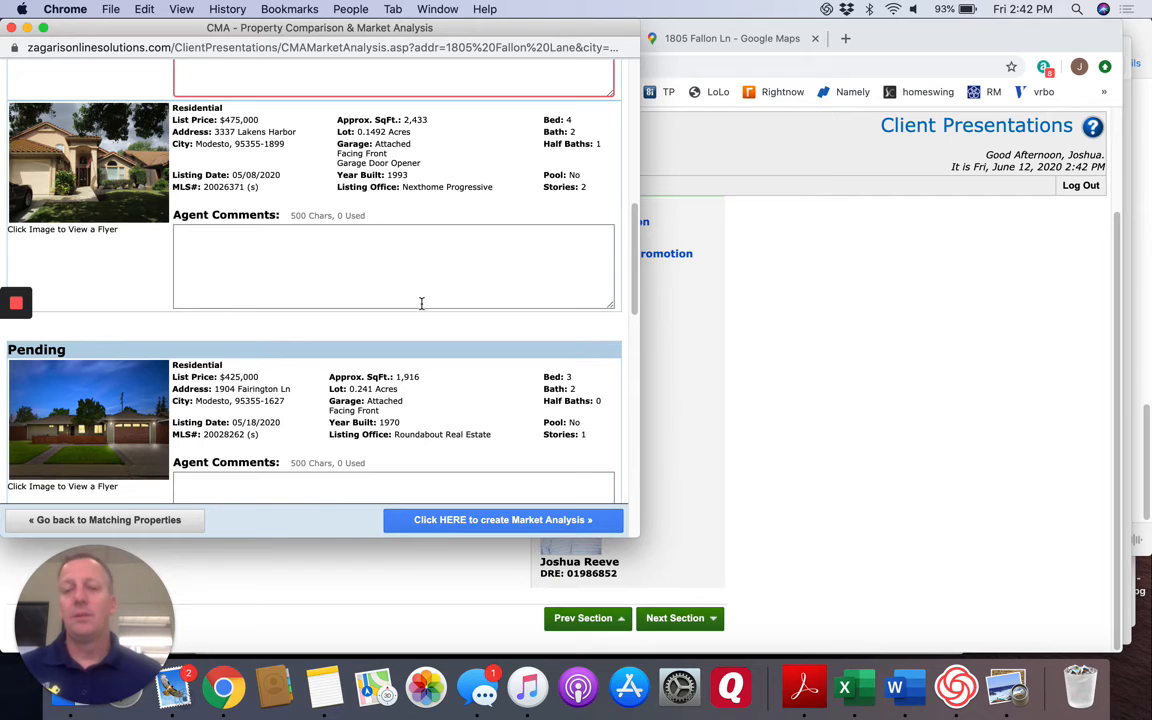
{"action": "scroll", "coordinate": [421, 303], "scroll_direction": "down", "scroll_amount": 5}
{"action": "left_click", "coordinate": [278, 270]}
{"action": "type", "text": "Same neighborhood,"}
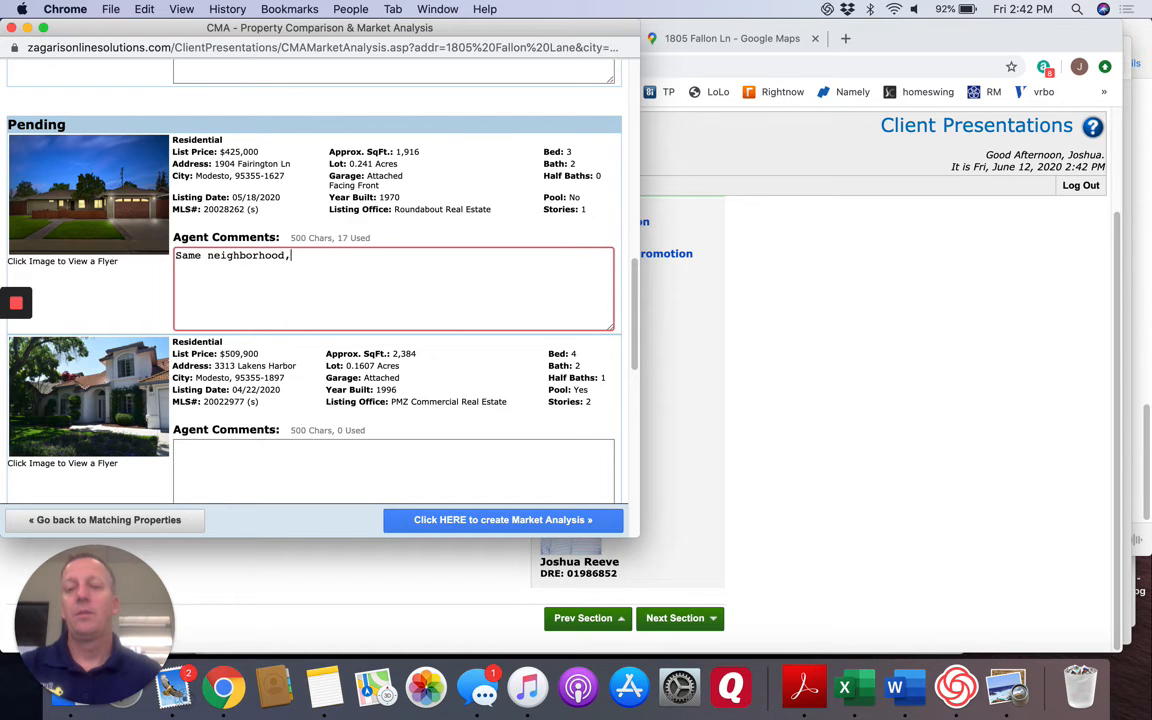
{"action": "type", "text": " savery"}
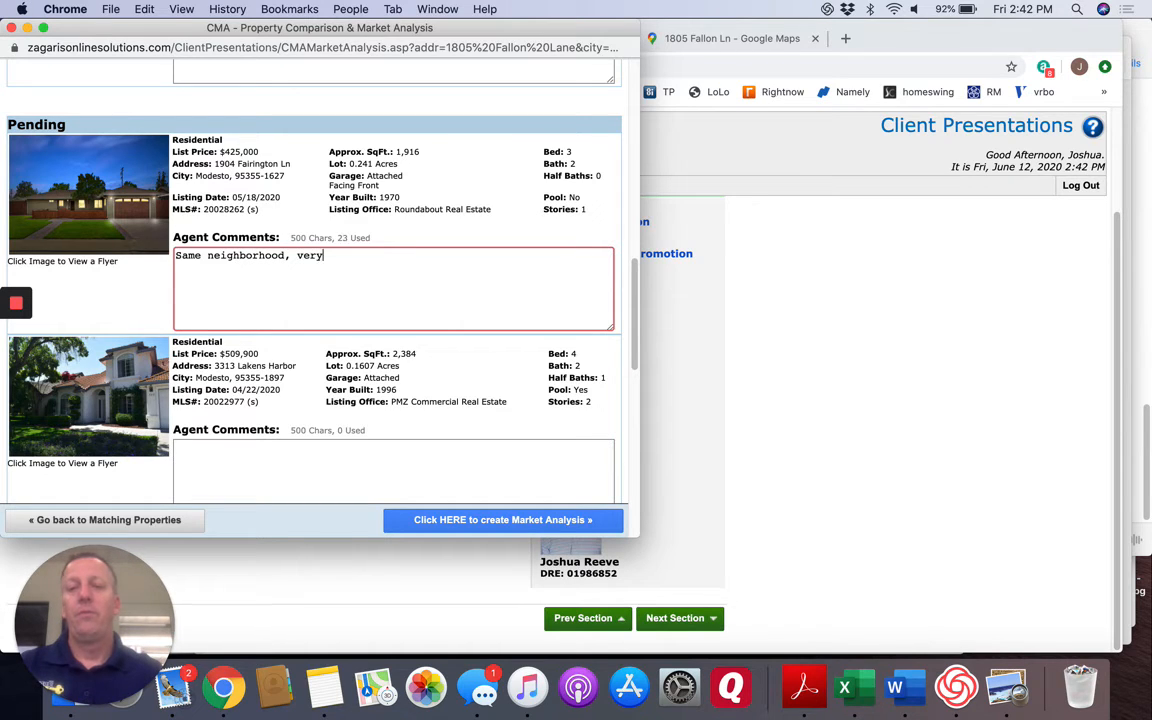
{"action": "type", "text": " similar "}
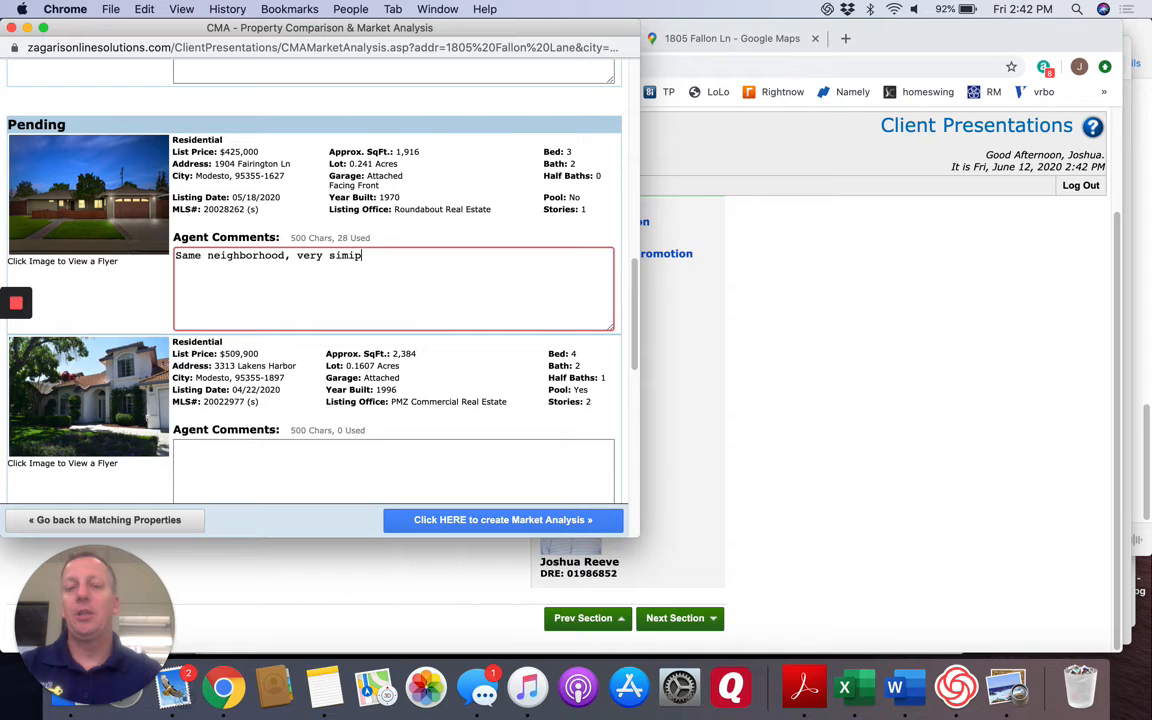
{"action": "type", "text": "home."}
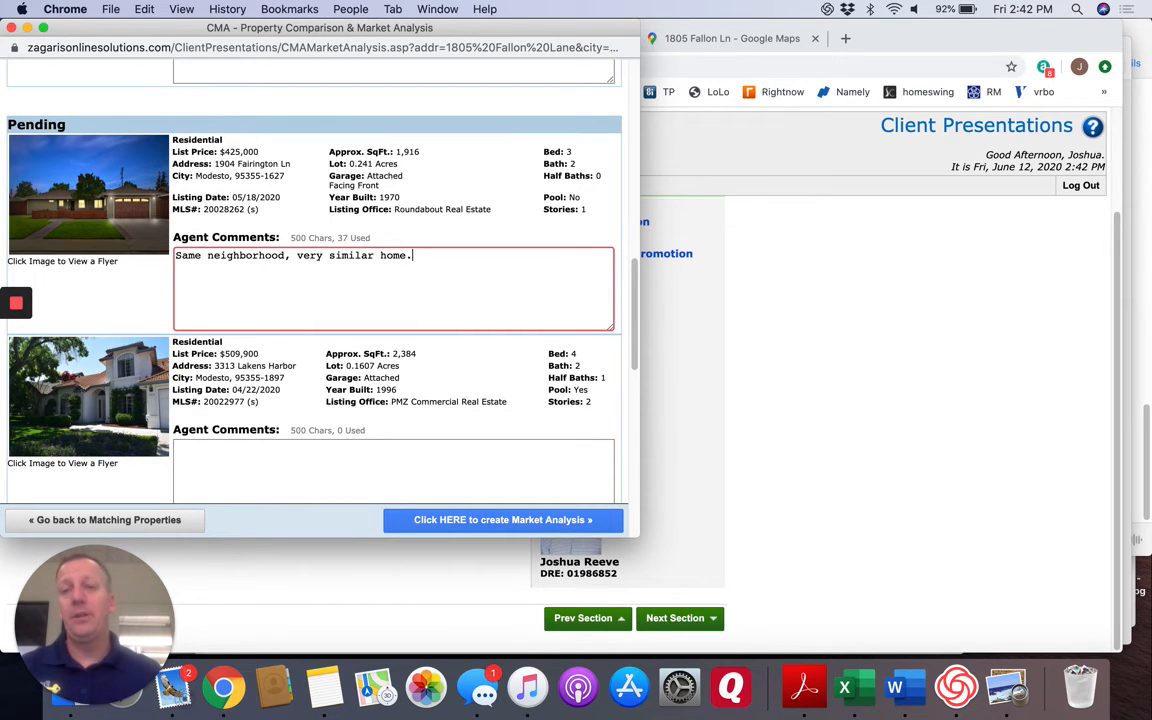
Create the market analysis and set the recommended listing price range to $375,000 low and $450,000 high.
{"action": "left_click", "coordinate": [509, 521]}
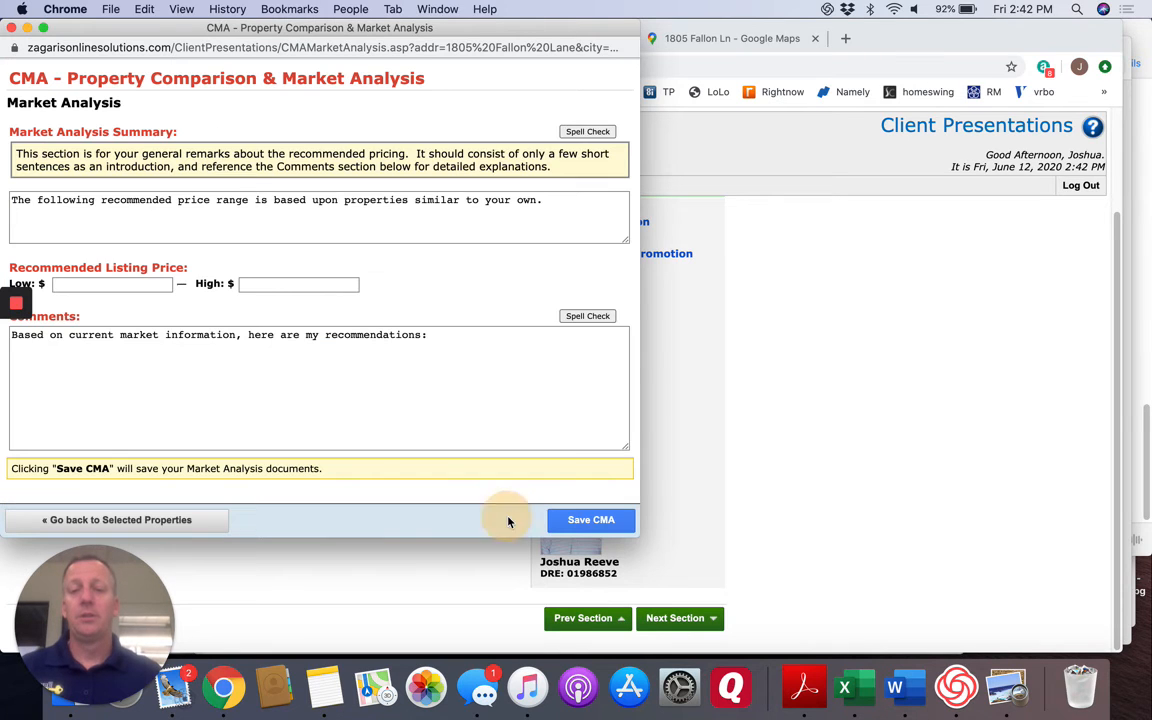
{"action": "left_click", "coordinate": [97, 284]}
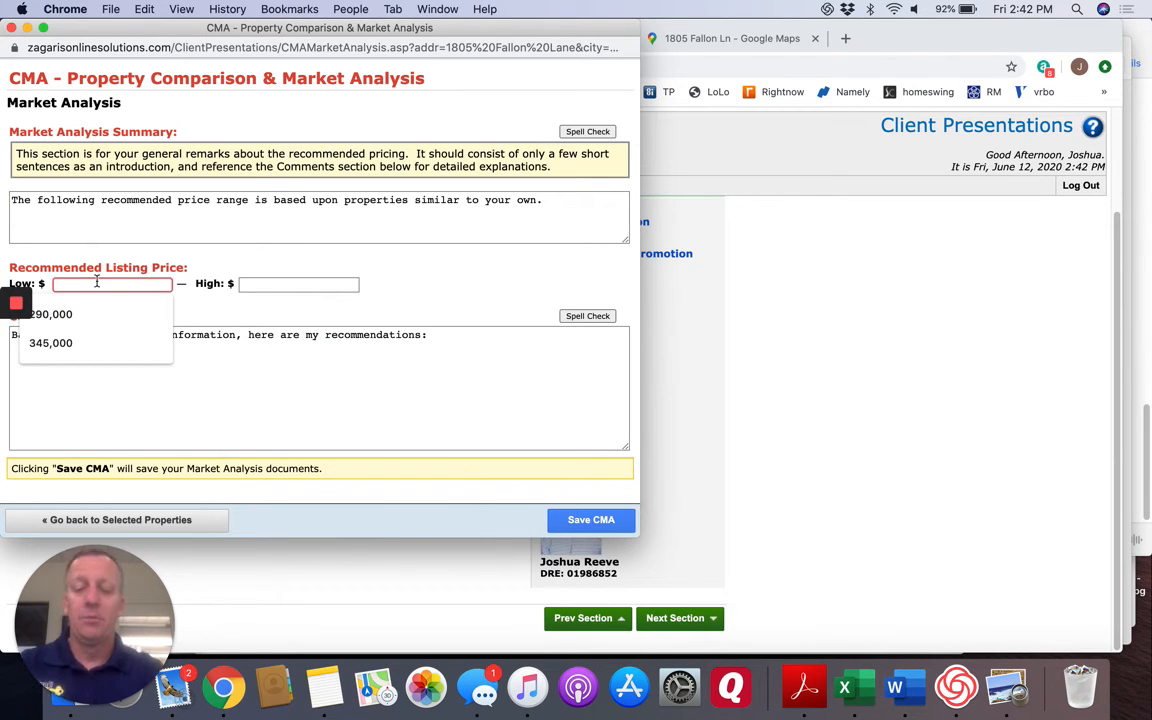
{"action": "type", "text": "375,"}
{"action": "type", "text": "000"}
{"action": "key", "text": "Tab"}
{"action": "type", "text": "450000"}
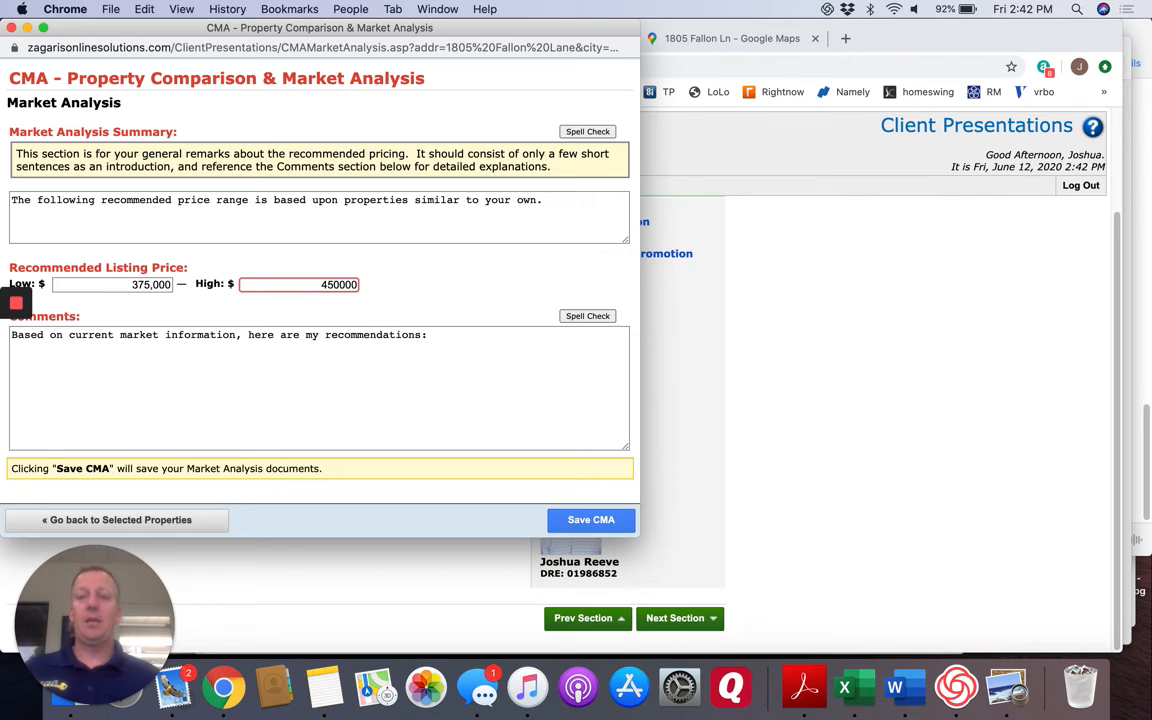
Add "Will discuss in person." below the existing text in the market analysis comments and save the CMA.
{"action": "left_click", "coordinate": [468, 350]}
{"action": "key", "text": "Return"}
{"action": "type", "text": "Wil"}
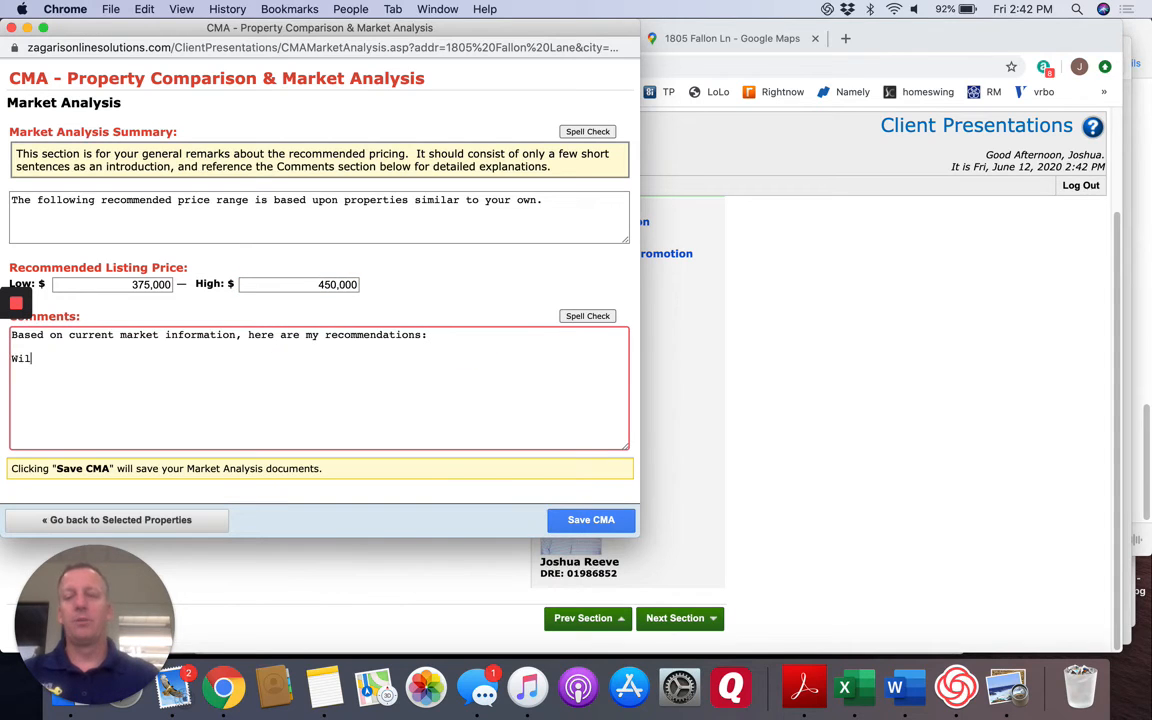
{"action": "type", "text": "l discuss in person."}
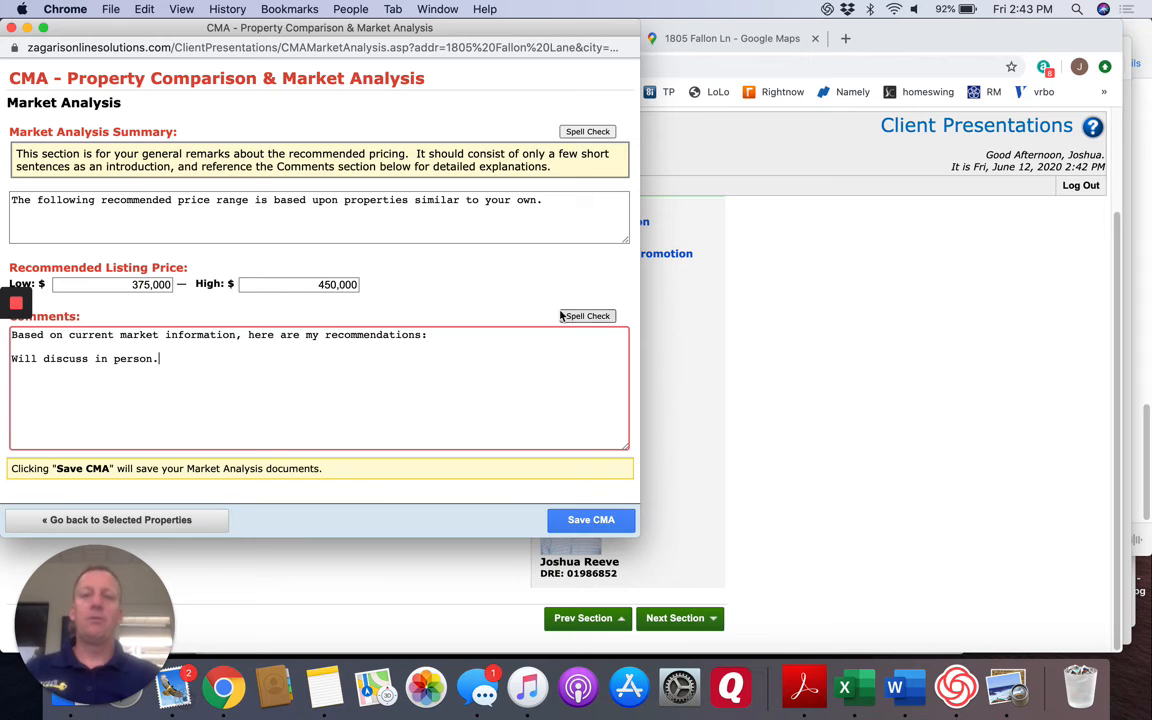
{"action": "left_click", "coordinate": [598, 521]}
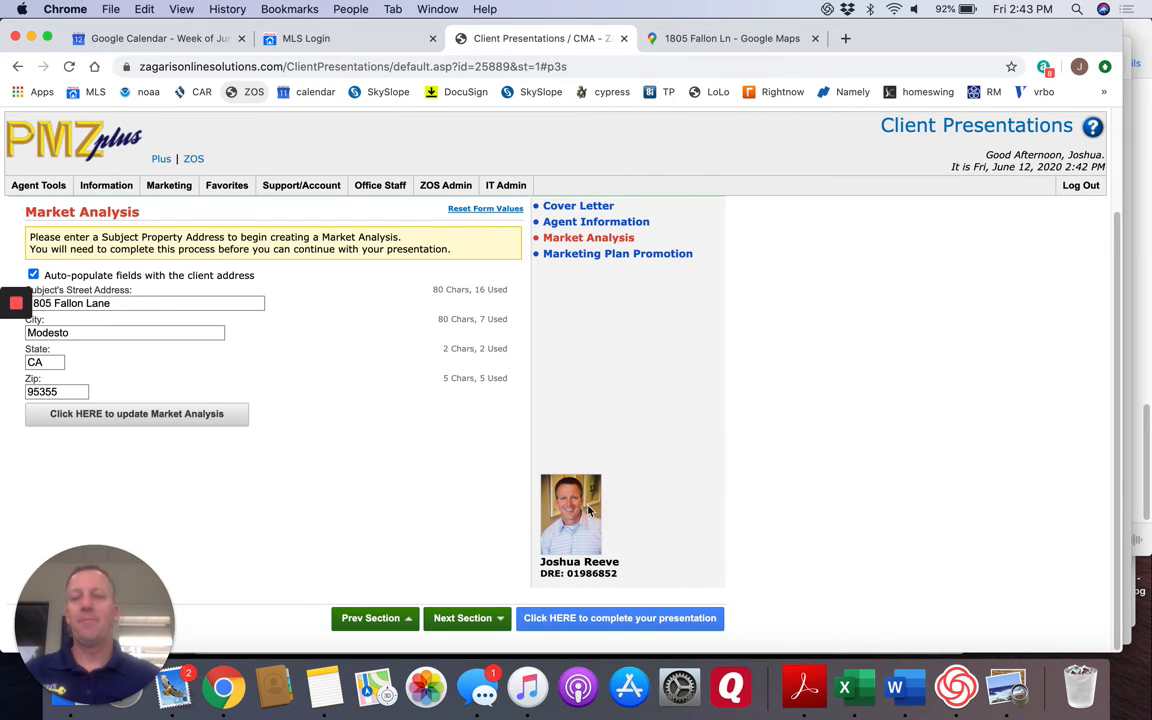
Complete the presentation, choosing to save it as a personal template and create a PDF.
{"action": "left_click", "coordinate": [660, 619]}
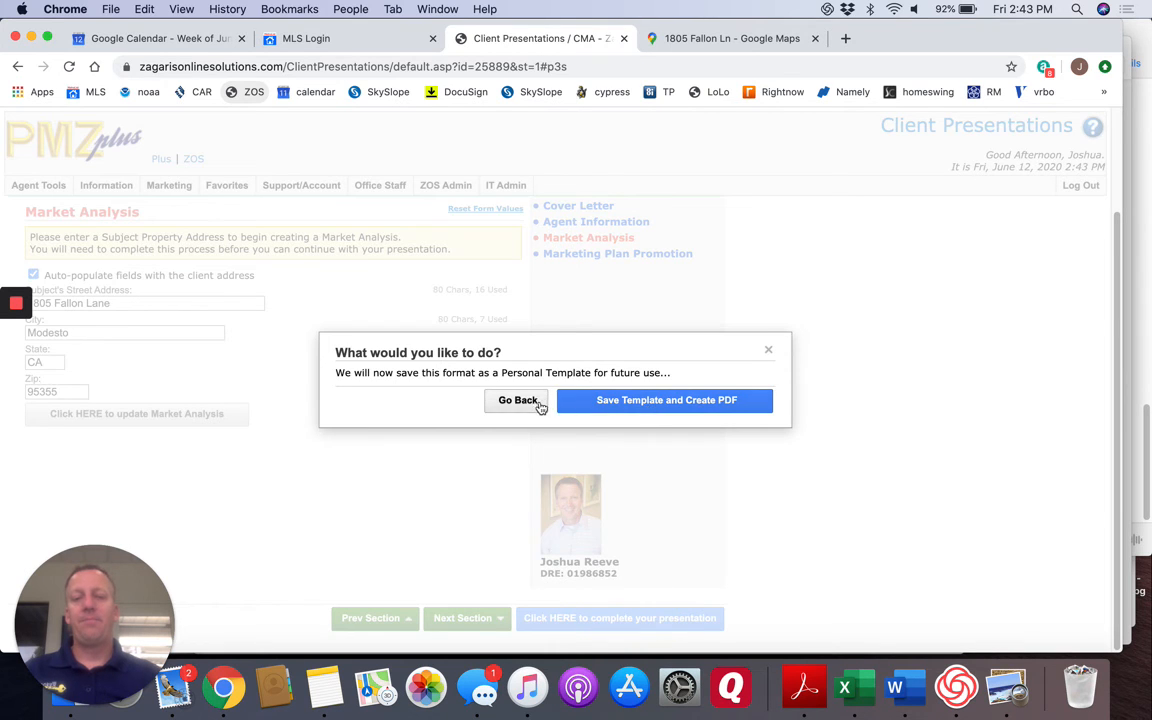
{"action": "left_click", "coordinate": [622, 402]}
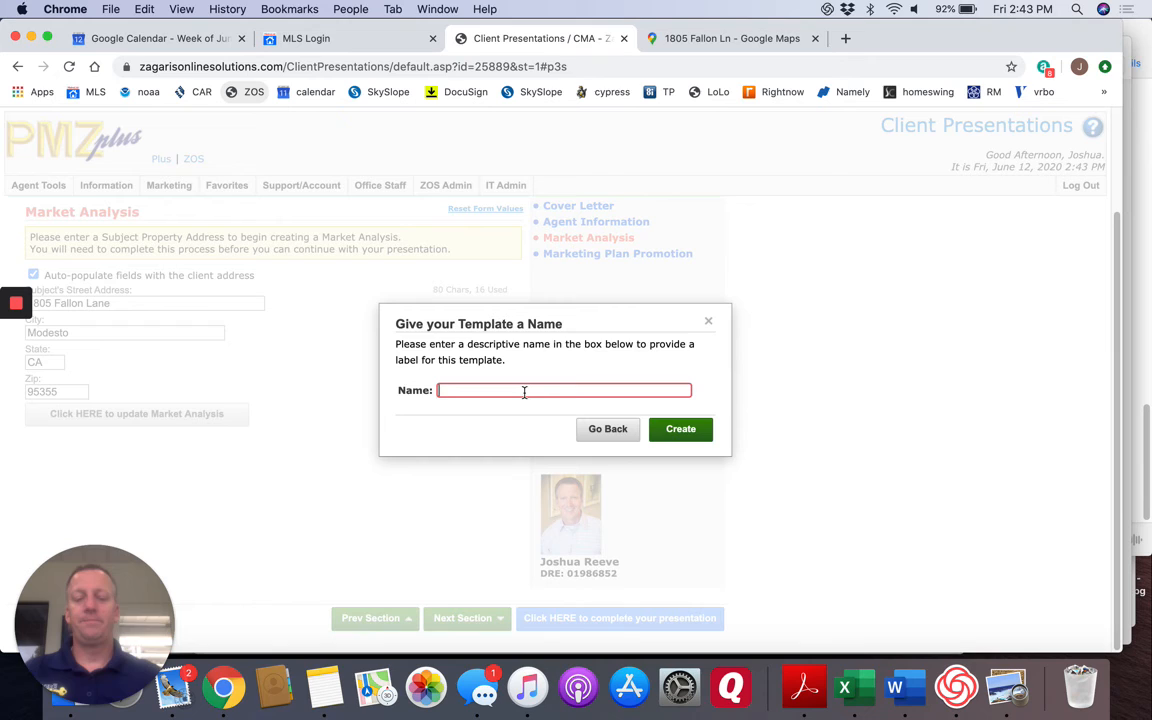
{"action": "type", "text": "Fu"}
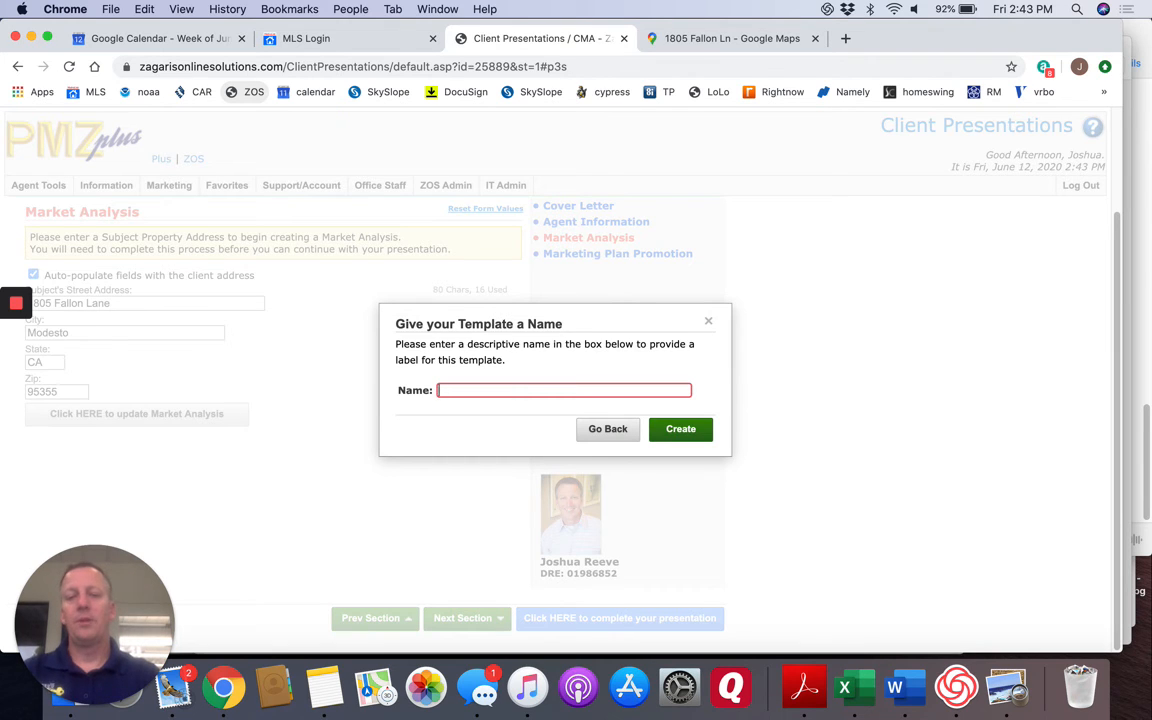
{"action": "type", "text": "Loom vide"}
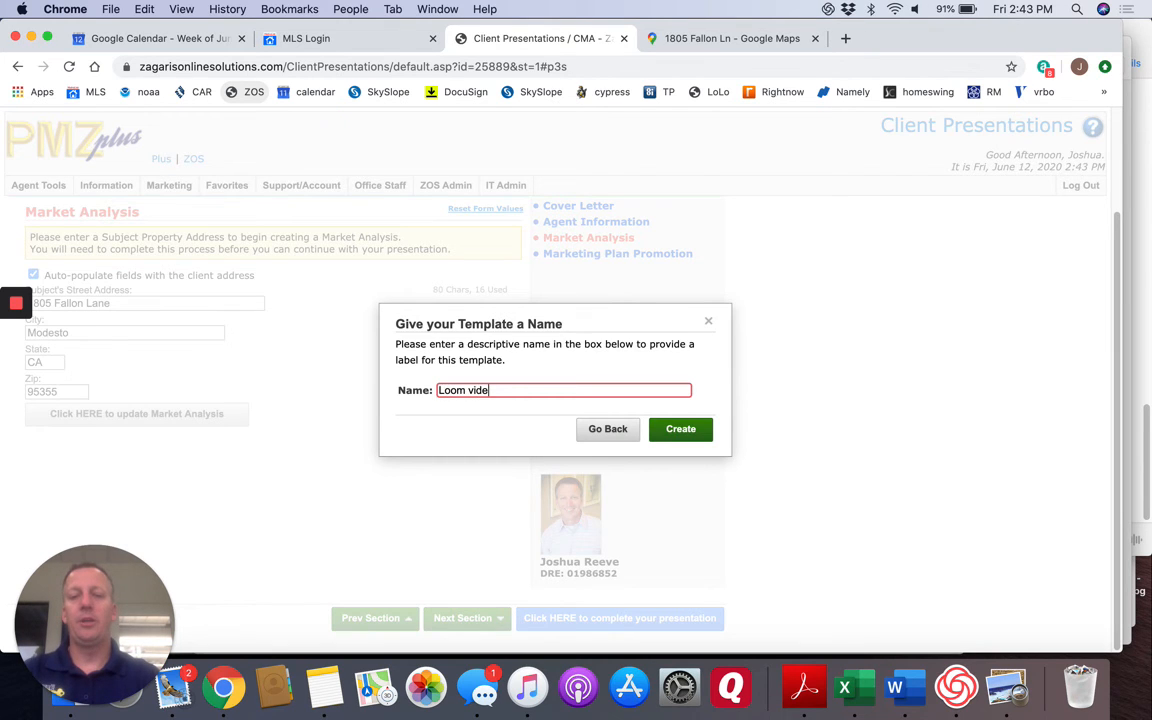
{"action": "key", "text": "BackSpace"}
{"action": "key", "text": "BackSpace"}
{"action": "key", "text": "BackSpace"}
{"action": "key", "text": "BackSpace"}
{"action": "key", "text": "BackSpace"}
{"action": "key", "text": "BackSpace"}
Create the template under the name "Training video" and open the completed presentation with its default title.
{"action": "type", "text": "Trainin gvi"}
{"action": "key", "text": "BackSpace"}
{"action": "key", "text": "BackSpace"}
{"action": "key", "text": "BackSpace"}
{"action": "key", "text": "BackSpace"}
{"action": "type", "text": "g vid"}
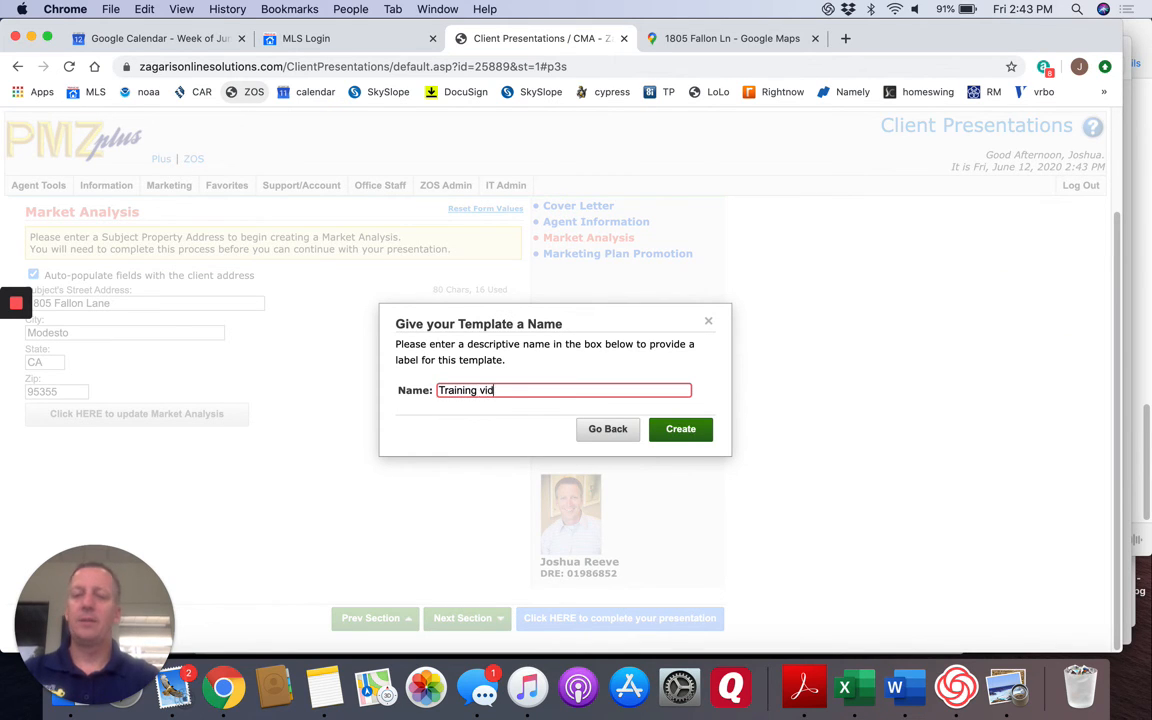
{"action": "left_click", "coordinate": [685, 433]}
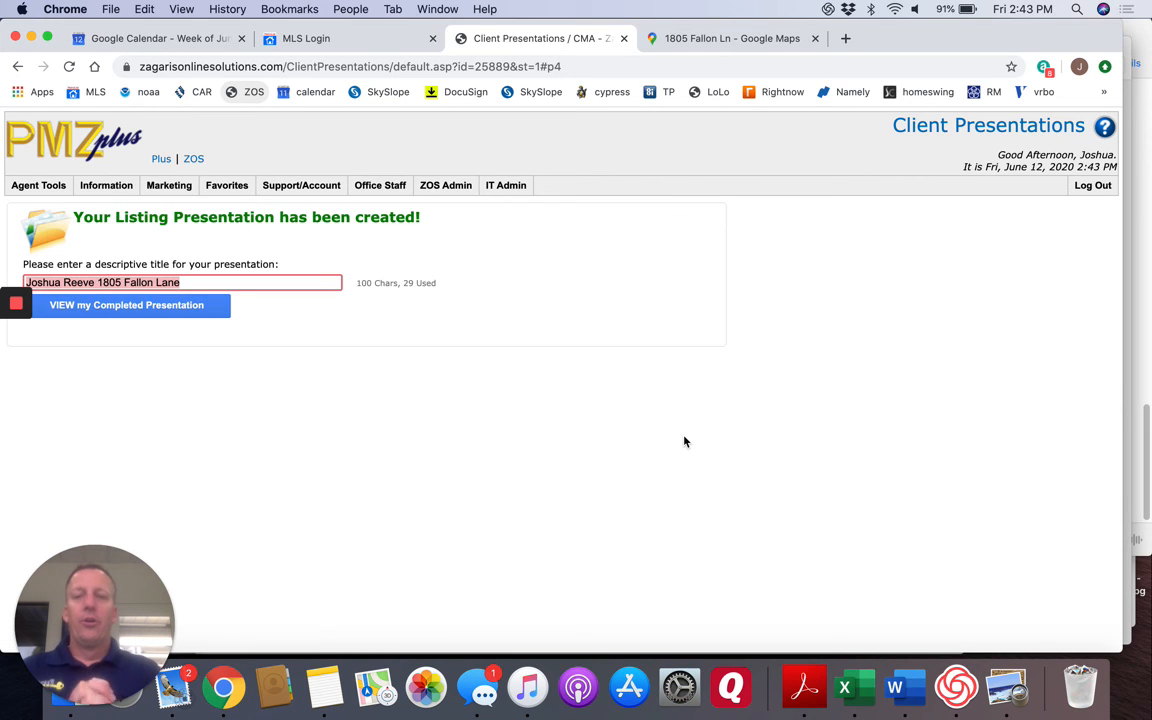
{"action": "left_click", "coordinate": [140, 312]}
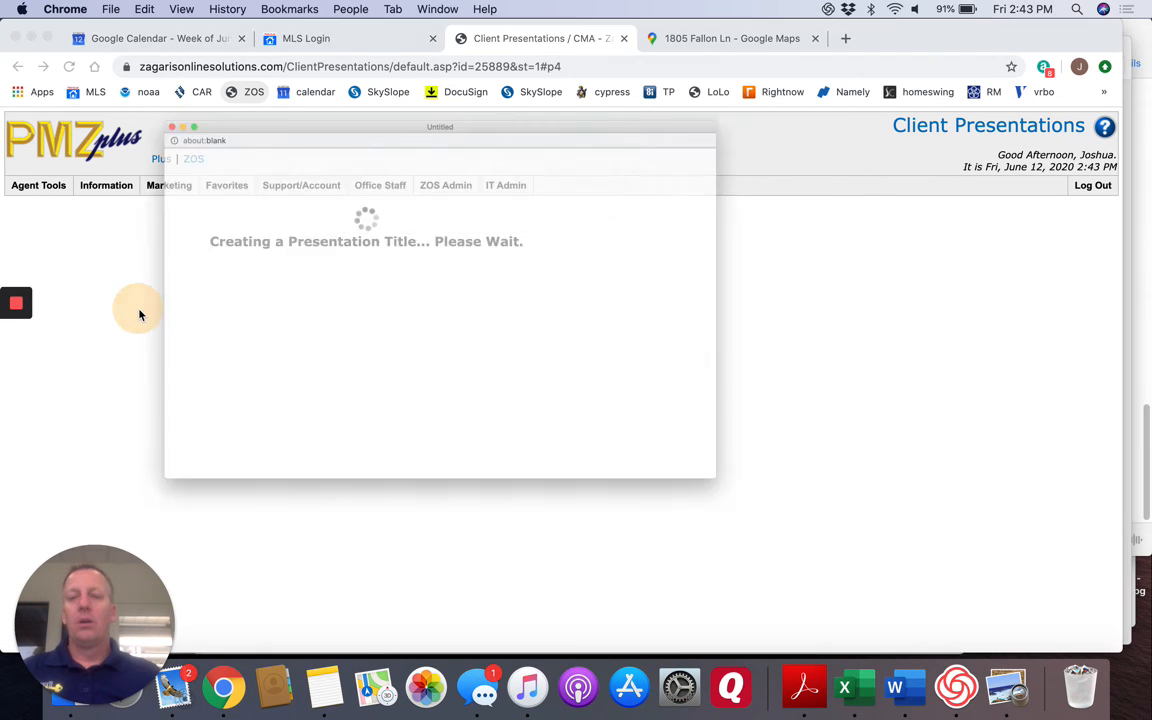